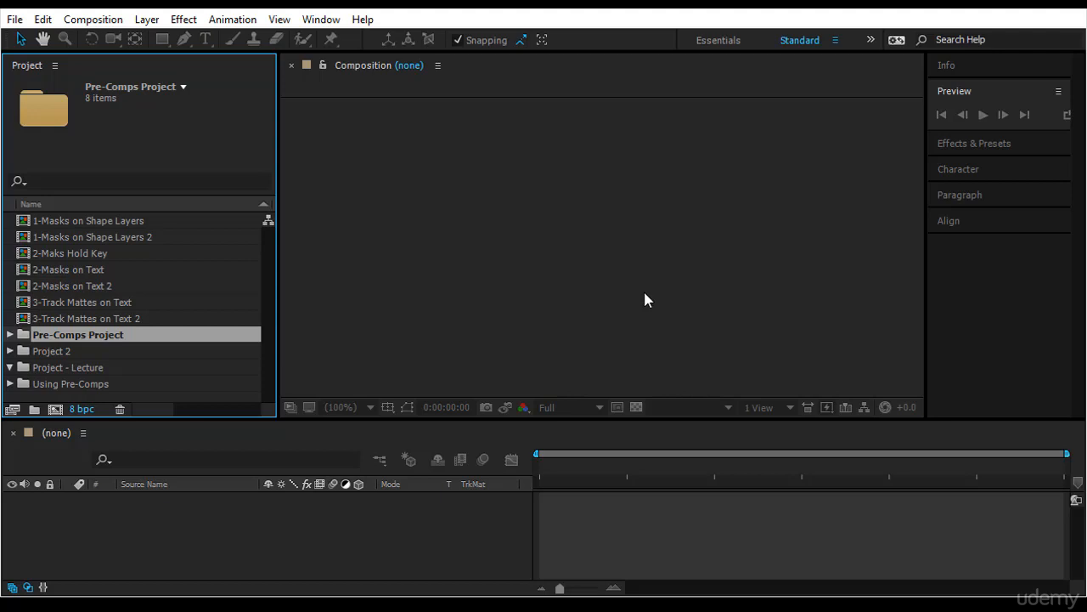
# Step: Review the compositions contained in the Pre-Comps Project folder
pyautogui.click(122, 368)
pyautogui.click(46, 335)
pyautogui.click(10, 335)
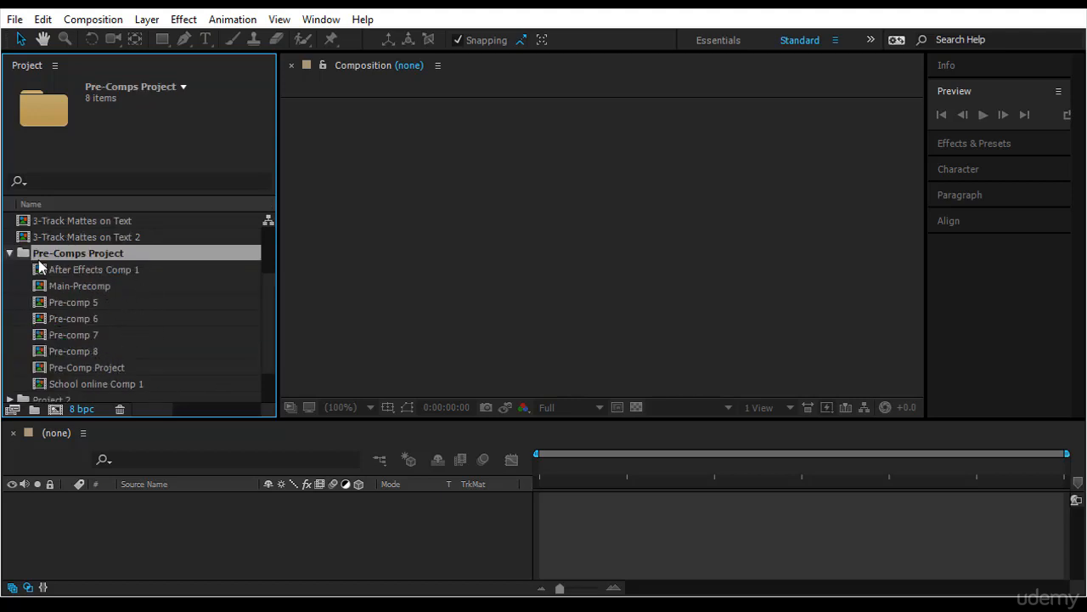
pyautogui.click(11, 254)
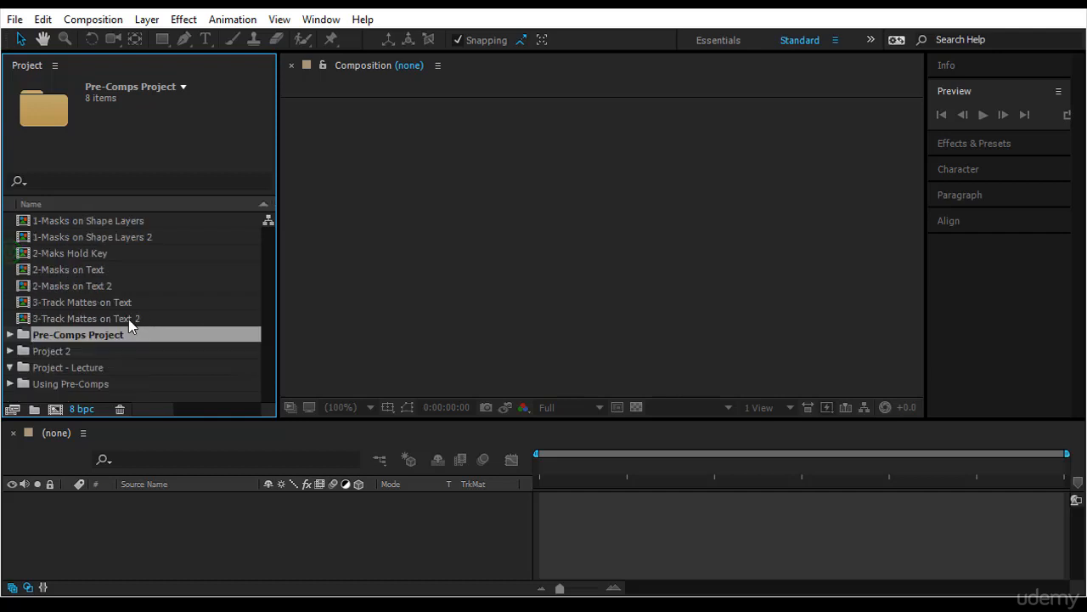
# Step: Create a 1280 x 720, 25 fps, 10-second composition named "Pre-Com-Project Lesson" in the Project - Lecture folder
pyautogui.click(107, 368)
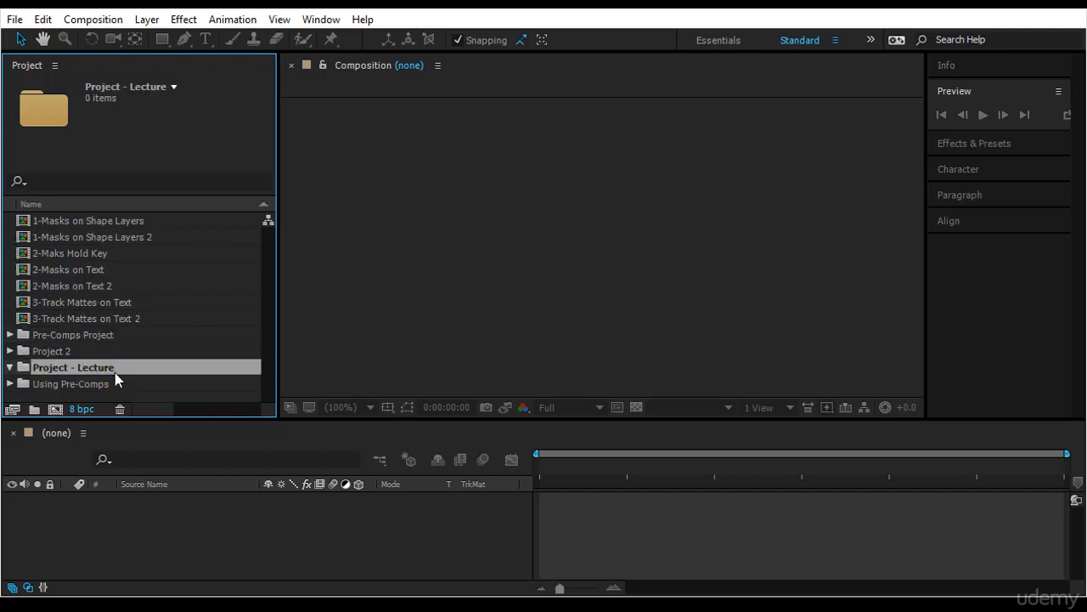
pyautogui.click(11, 367)
pyautogui.click(55, 408)
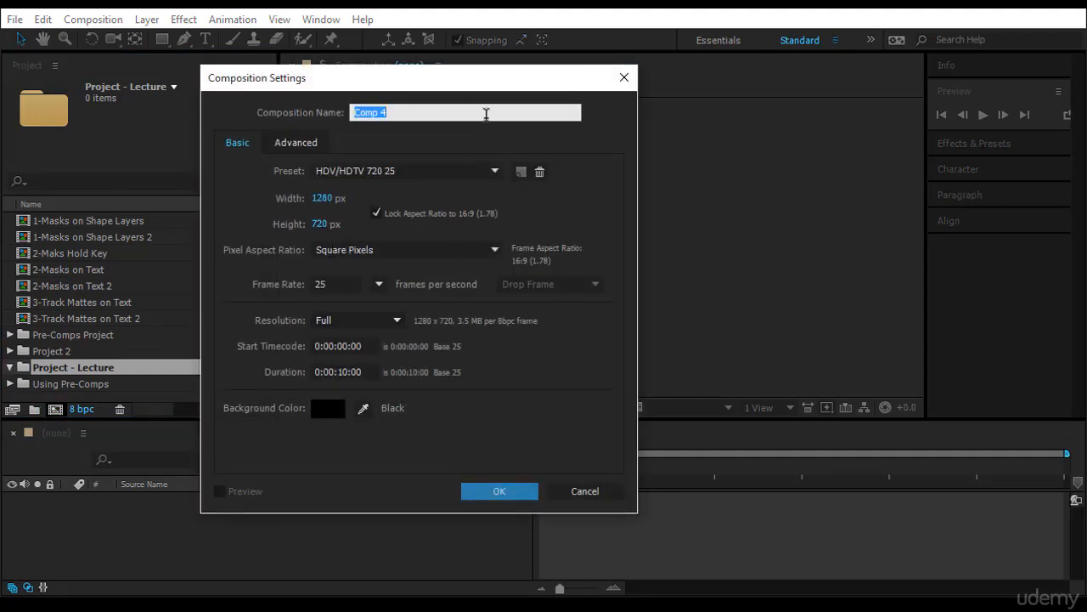
pyautogui.write('Pre-')
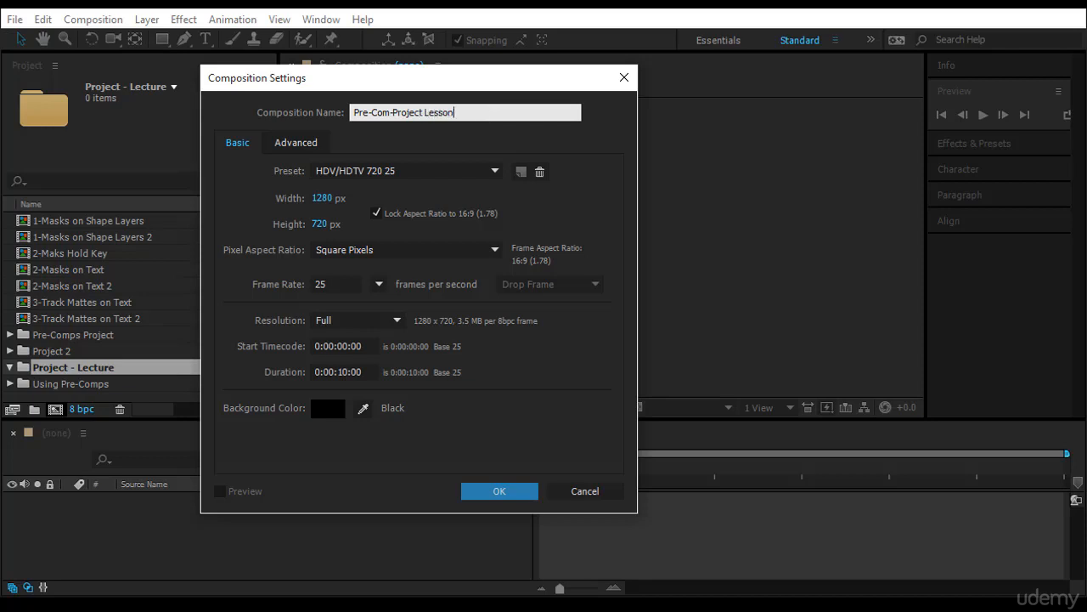
pyautogui.press('Return')
# Step: Set the composition view magnification to Fit up to 100% and turn off the transparency grid
pyautogui.click(363, 408)
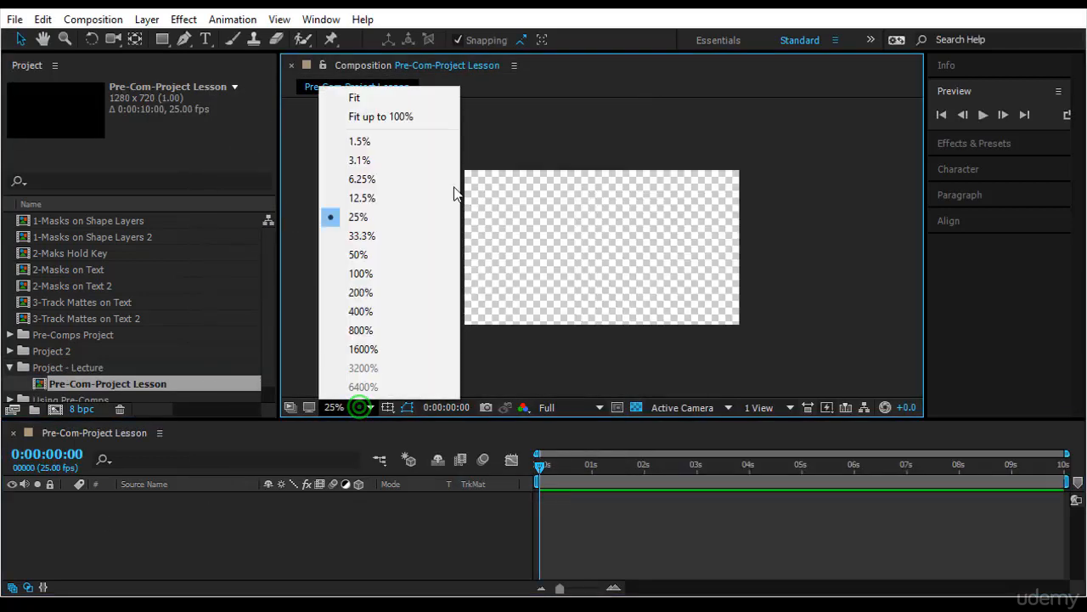
pyautogui.click(439, 118)
pyautogui.click(634, 406)
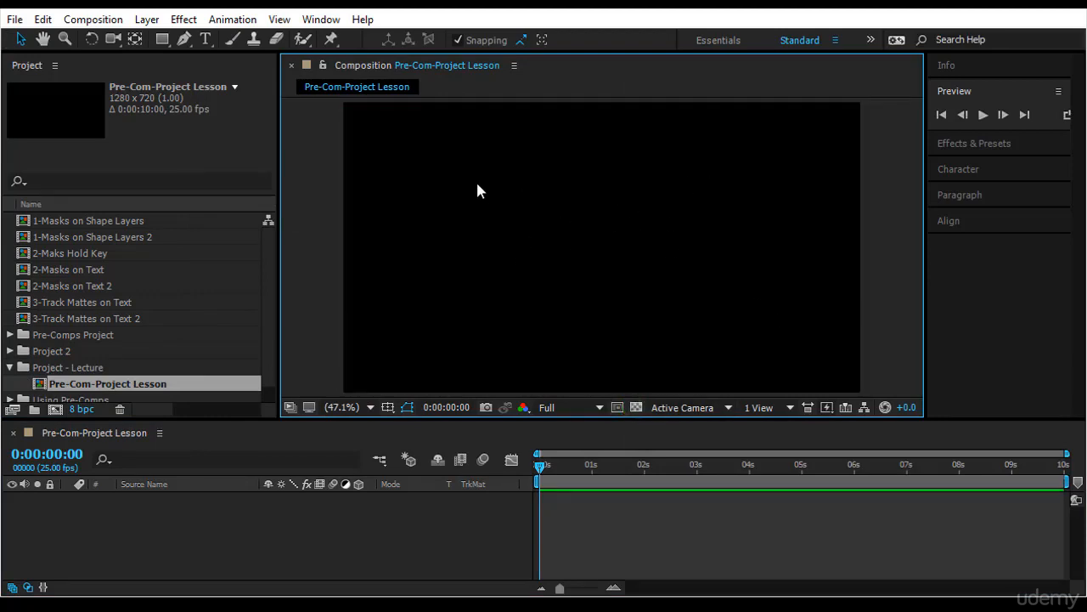
# Step: Create a text layer reading "motion" in the upper part of the composition
pyautogui.click(206, 39)
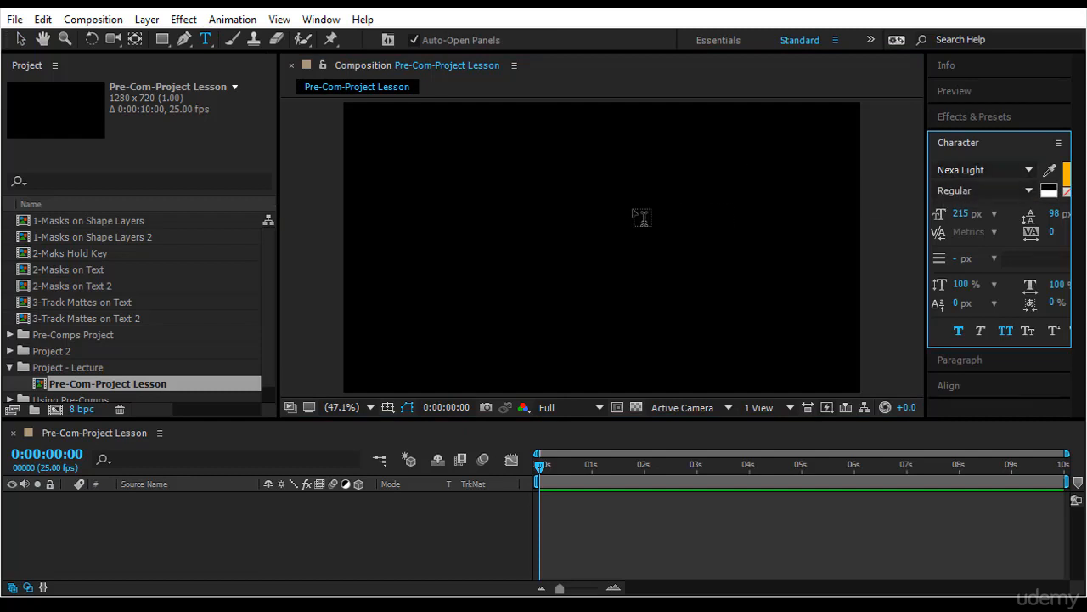
pyautogui.click(523, 204)
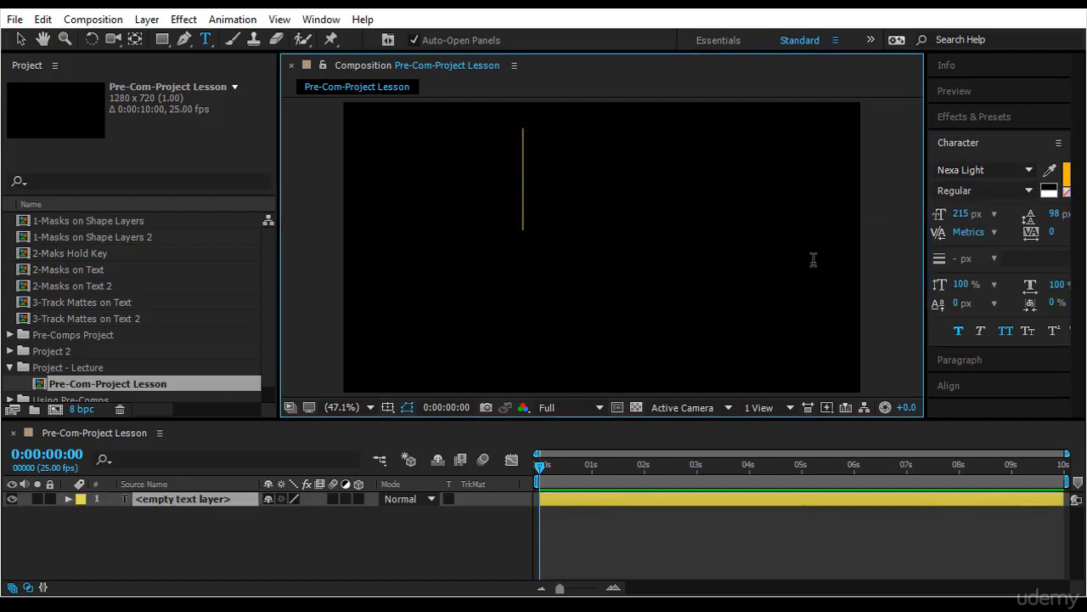
pyautogui.write('motion')
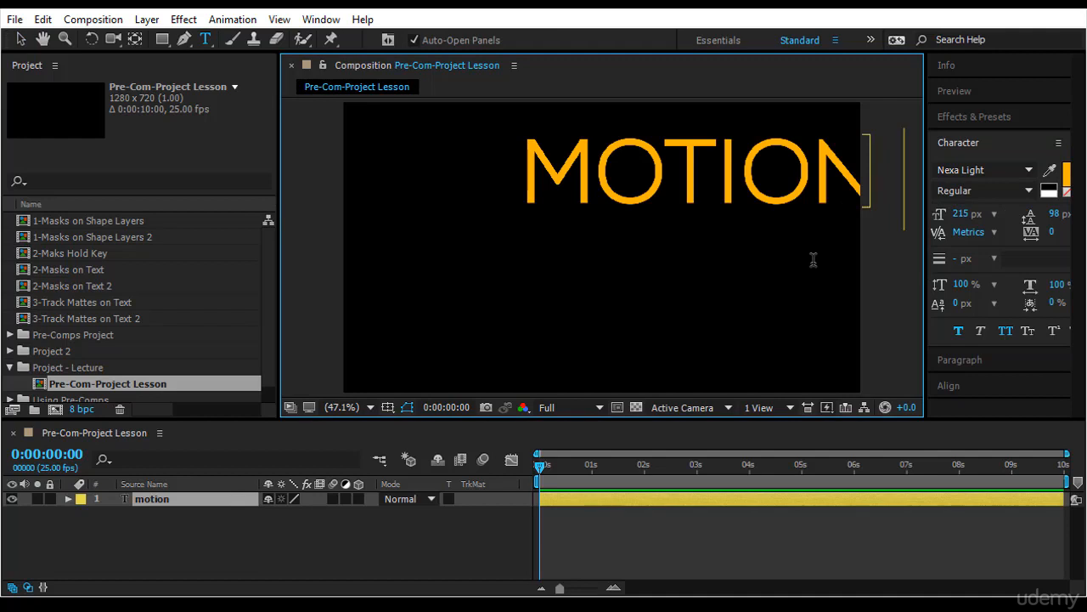
pyautogui.press('BackSpace')
pyautogui.click(20, 39)
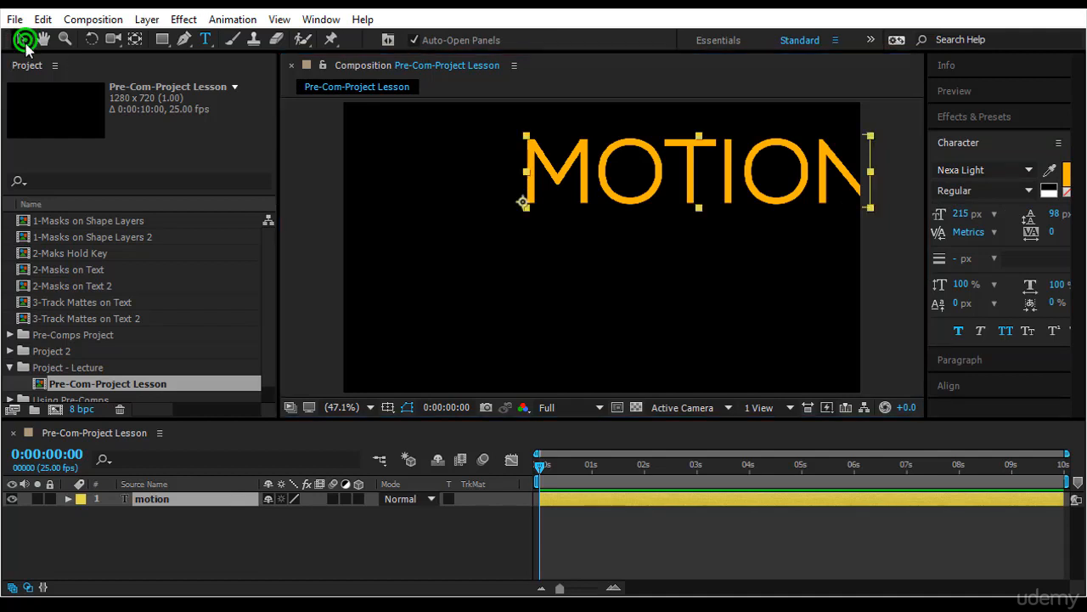
# Step: Restyle the "motion" text without All Caps or Faux Bold at 137 px and move it near the frame's centre
pyautogui.click(1005, 331)
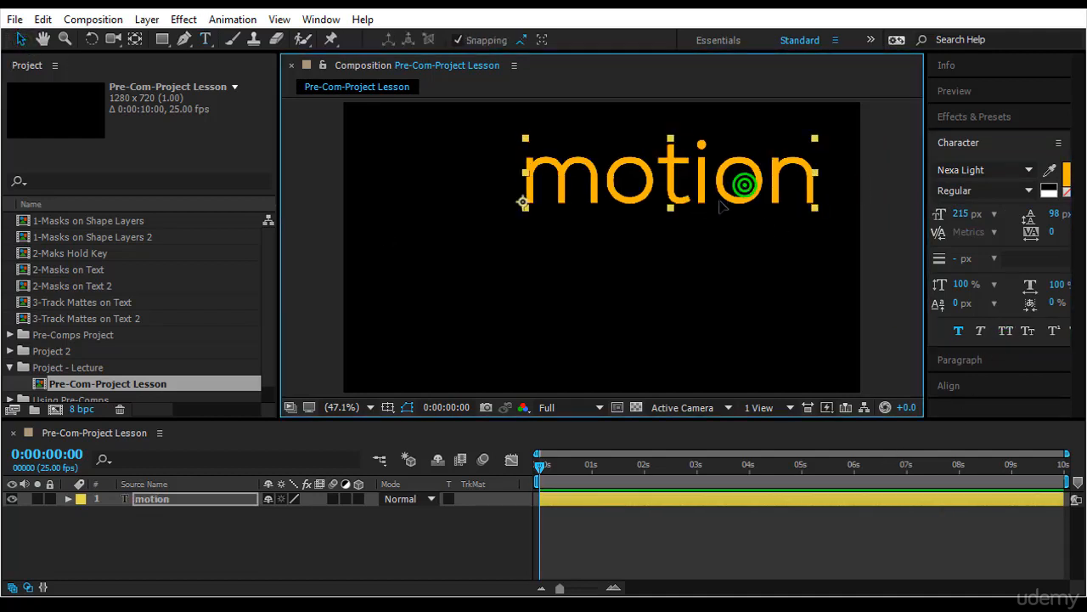
pyautogui.moveTo(753, 198); pyautogui.dragTo(698, 236)
pyautogui.click(958, 331)
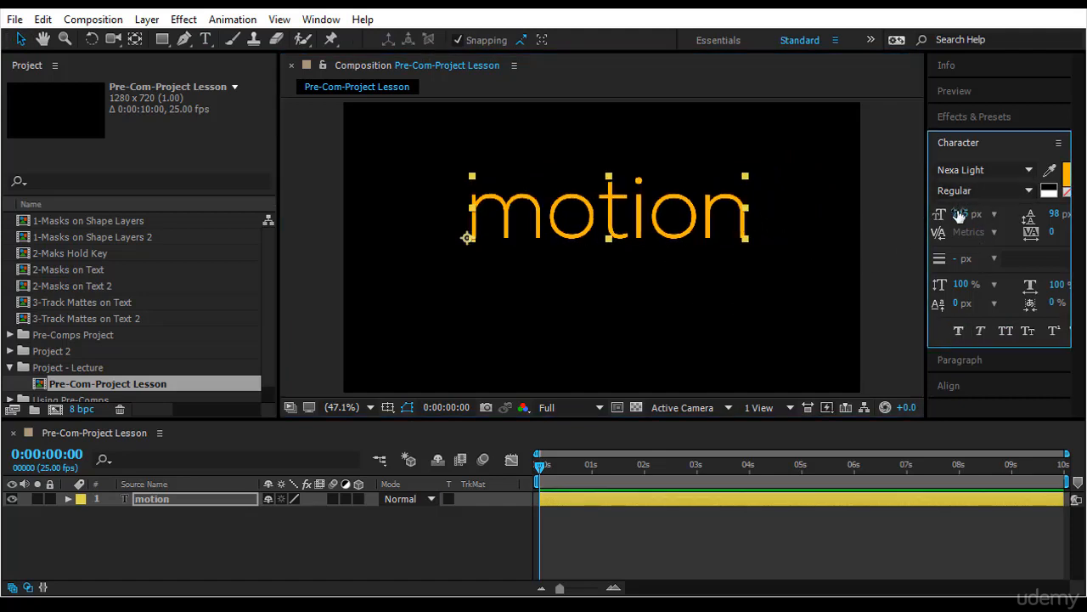
pyautogui.moveTo(961, 213); pyautogui.dragTo(897, 222)
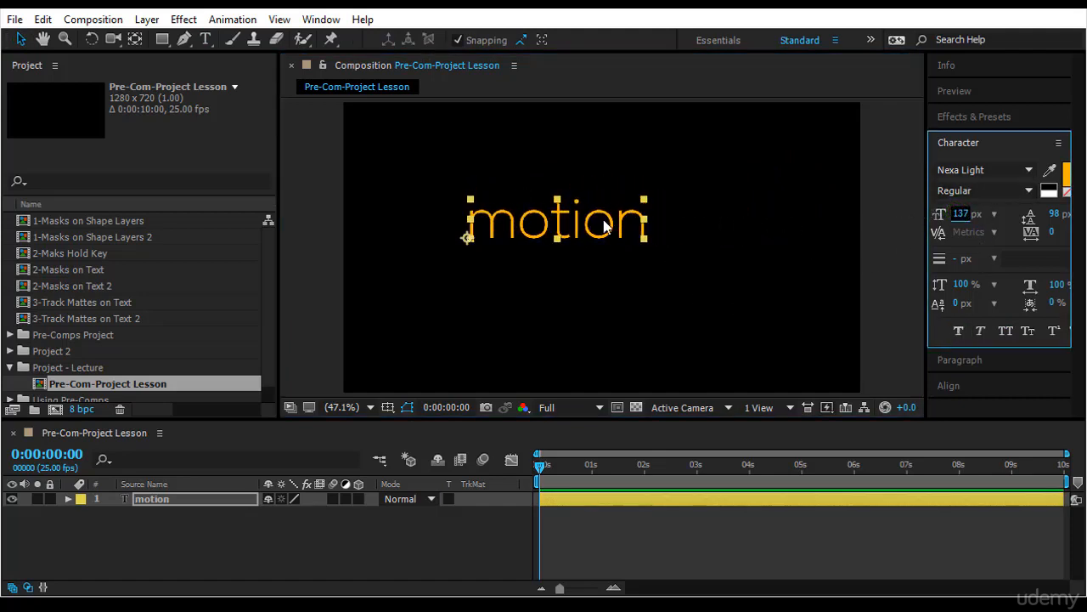
pyautogui.moveTo(615, 226); pyautogui.dragTo(643, 274)
# Step: Duplicate the "motion" text layer directly below the original and change the copy's text to "grphics"
pyautogui.hotkey('ctrl', 'd')
pyautogui.doubleClick(644, 280)
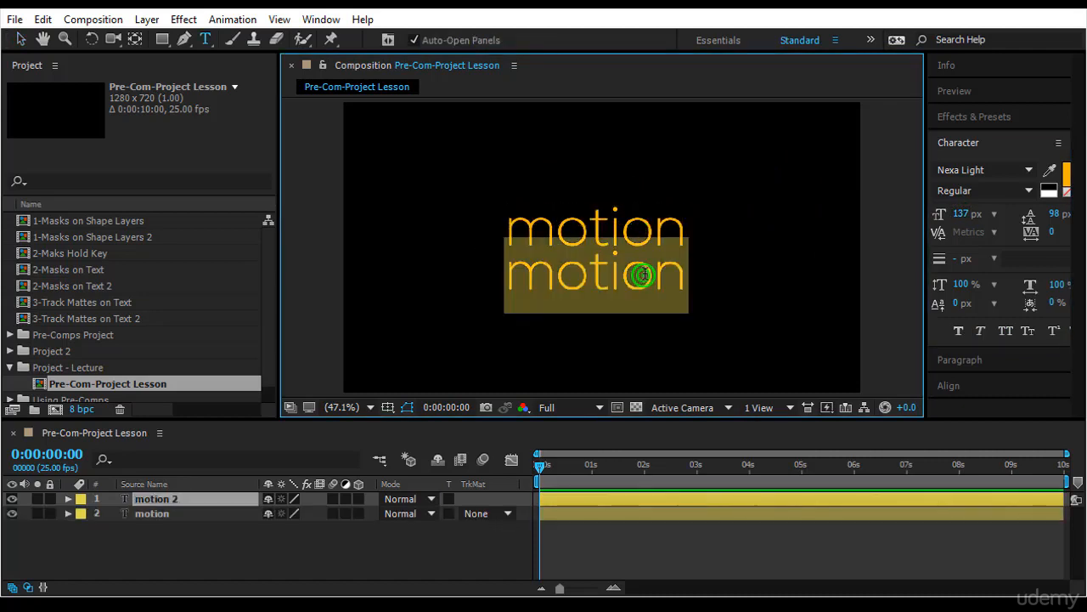
pyautogui.write('grphics')
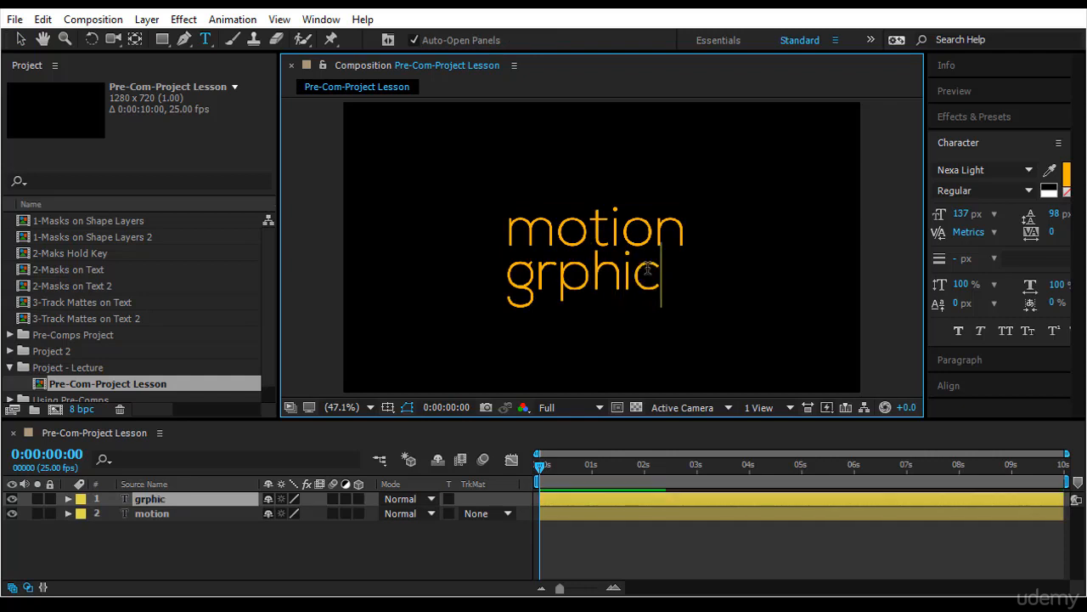
pyautogui.click(20, 39)
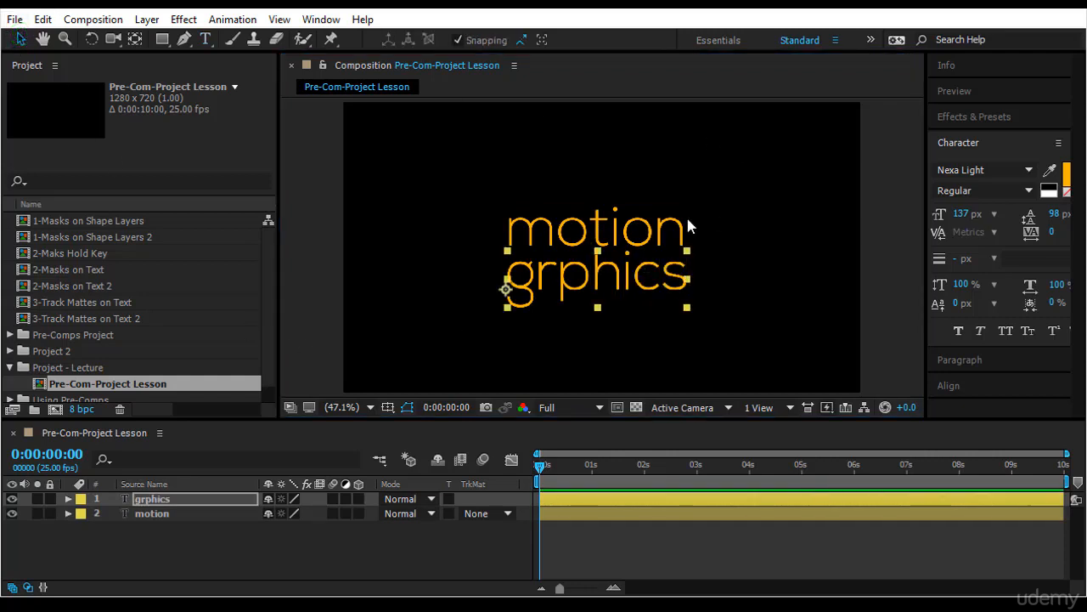
# Step: Set the "motion" text's font size to 139 px to match the width of the lower word
pyautogui.click(635, 225)
pyautogui.click(960, 218)
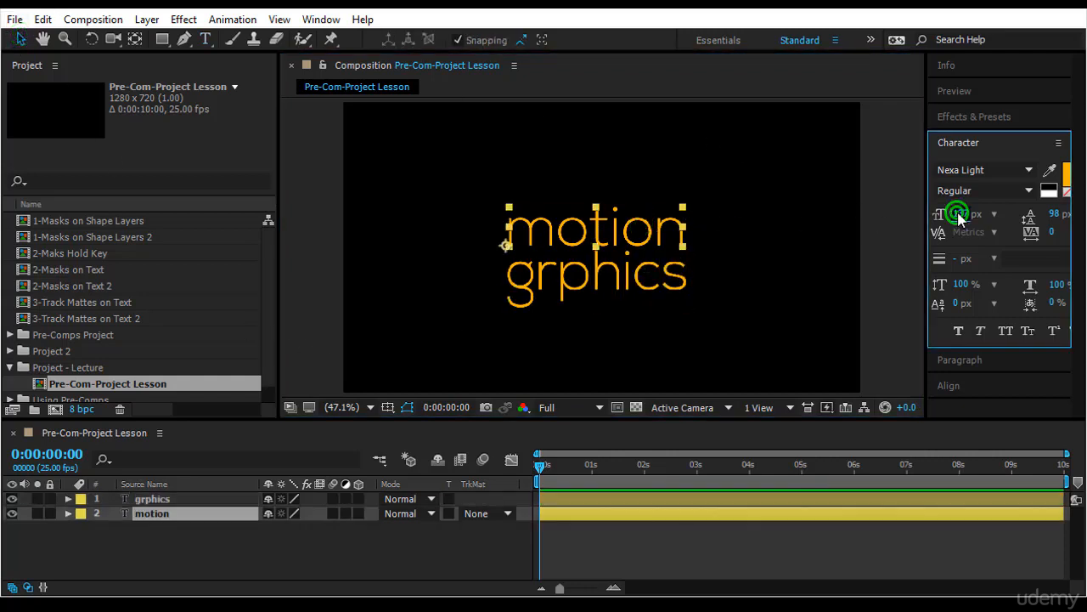
pyautogui.scroll(8, 961, 214)
pyautogui.scroll(-2, 961, 214)
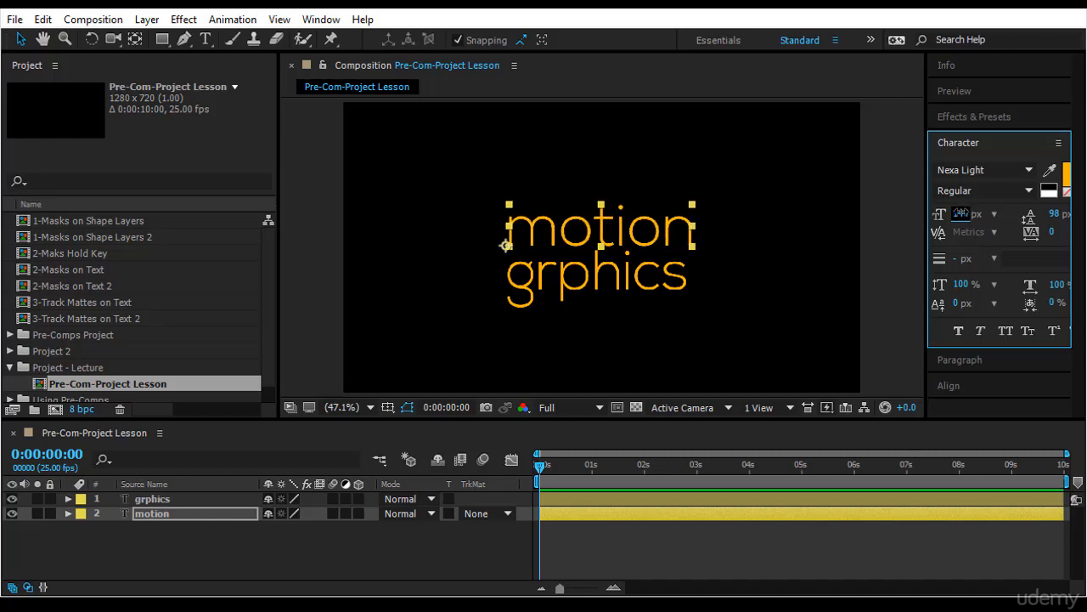
pyautogui.click(753, 280)
pyautogui.click(651, 282)
pyautogui.click(734, 216)
pyautogui.click(617, 244)
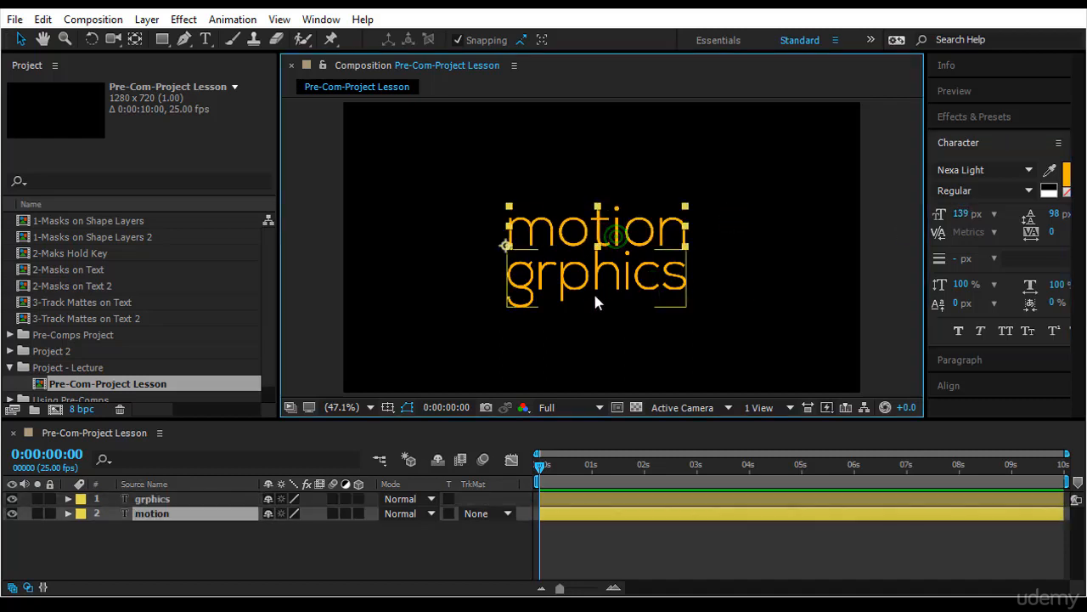
pyautogui.keyDown('shift'); pyautogui.click(595, 284); pyautogui.keyUp('shift')
pyautogui.click(570, 293)
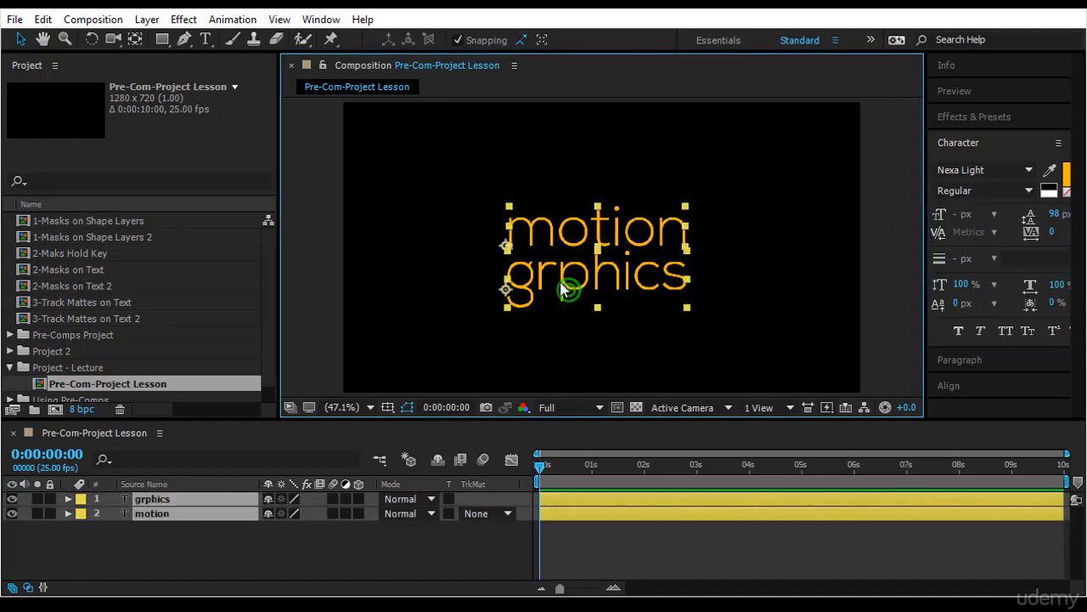
# Step: Correct the spelling of the lower text layer to "graphics"
pyautogui.click(704, 274)
pyautogui.click(559, 276)
pyautogui.doubleClick(559, 275)
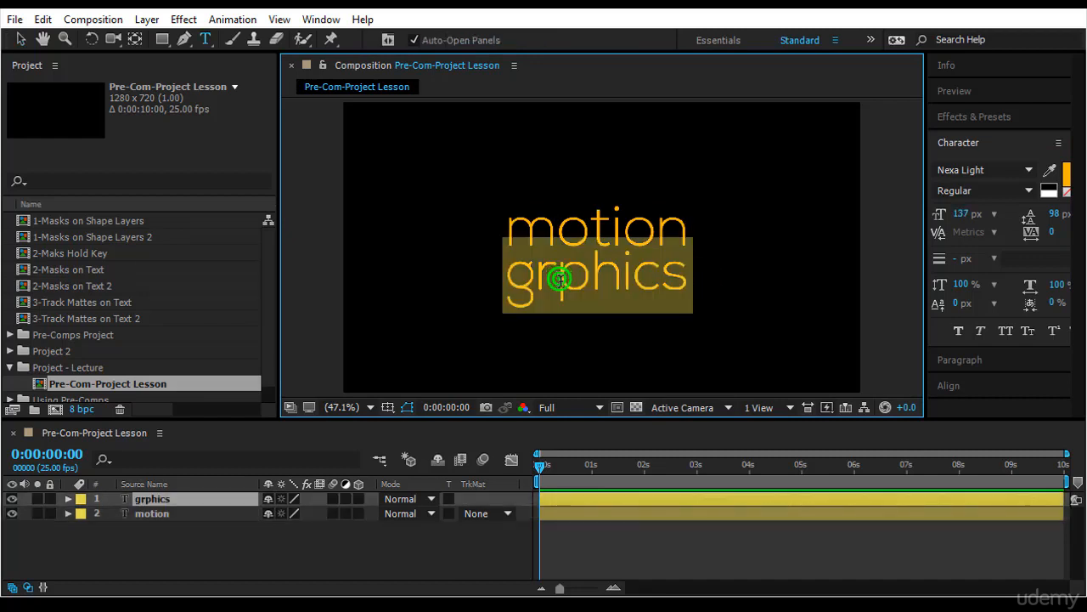
pyautogui.click(558, 276)
pyautogui.write('a')
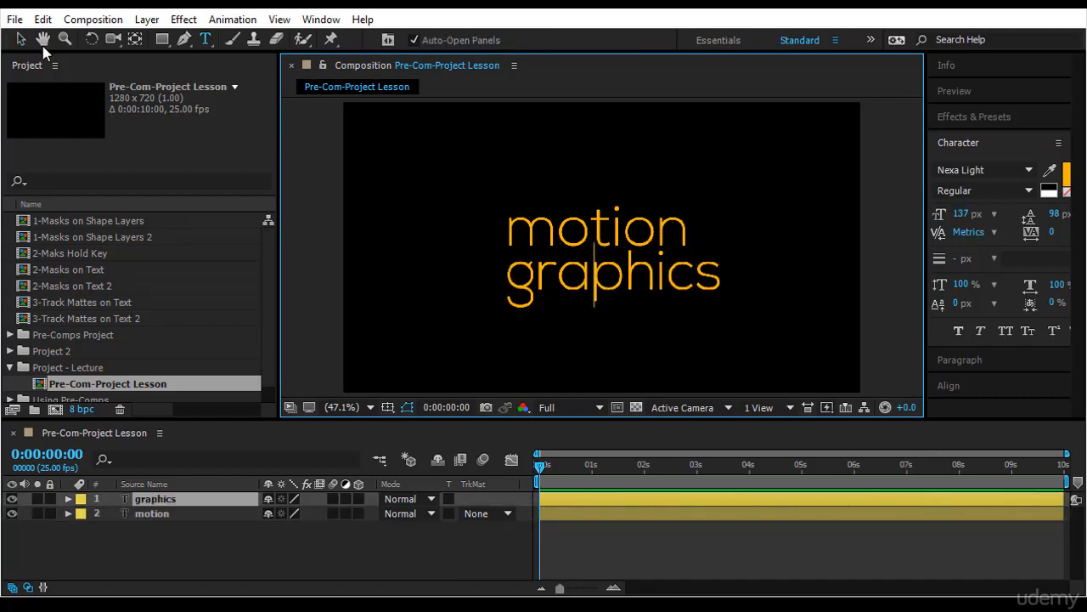
pyautogui.click(20, 39)
# Step: Set the "motion" text's font size to 164 px so it matches the width of "graphics"
pyautogui.click(655, 243)
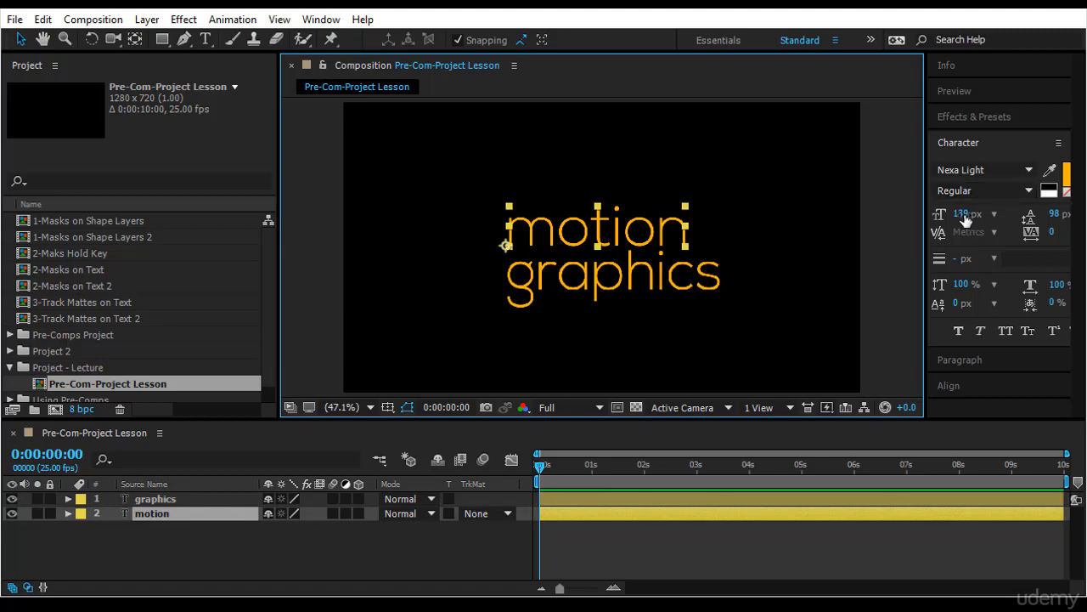
pyautogui.moveTo(961, 214); pyautogui.dragTo(994, 218)
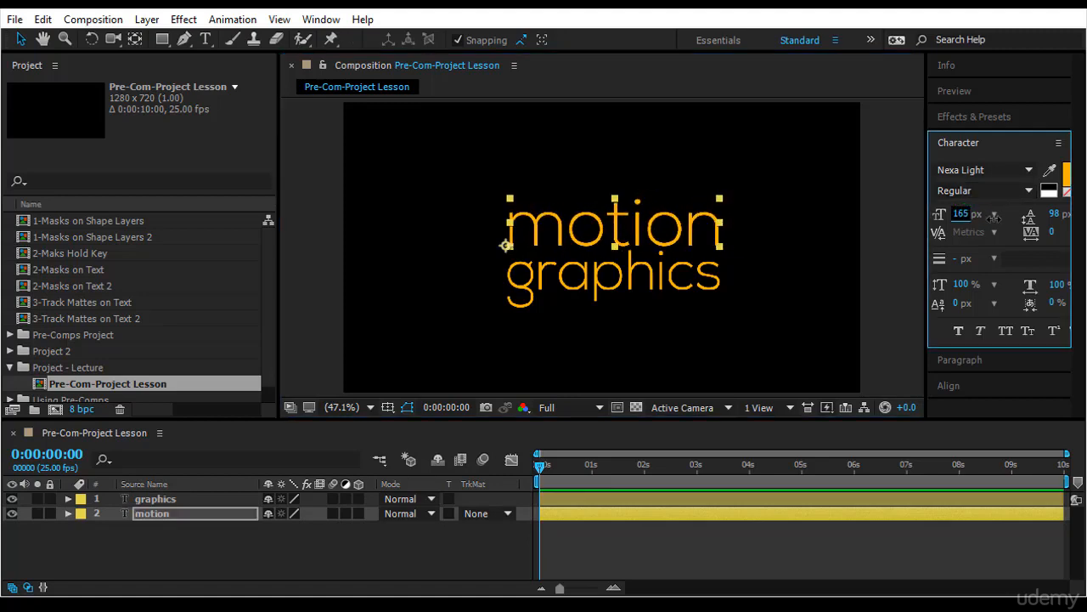
pyautogui.click(864, 270)
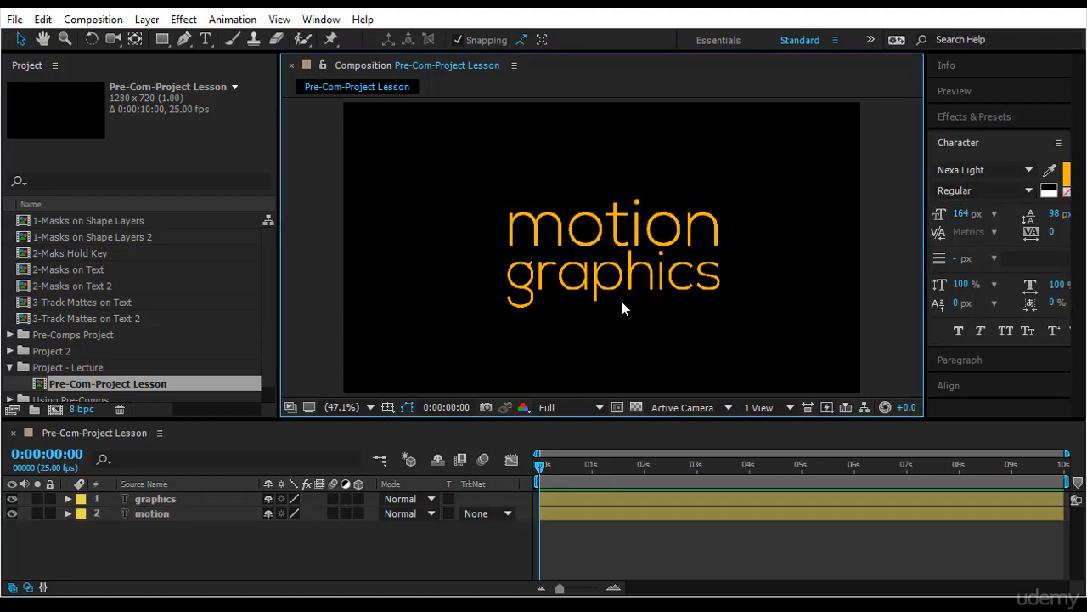
# Step: Pre-compose the "motion" and "graphics" layers into a new composition named "Pre-comp Motion"
pyautogui.click(174, 512)
pyautogui.keyDown('shift'); pyautogui.click(175, 498); pyautogui.keyUp('shift')
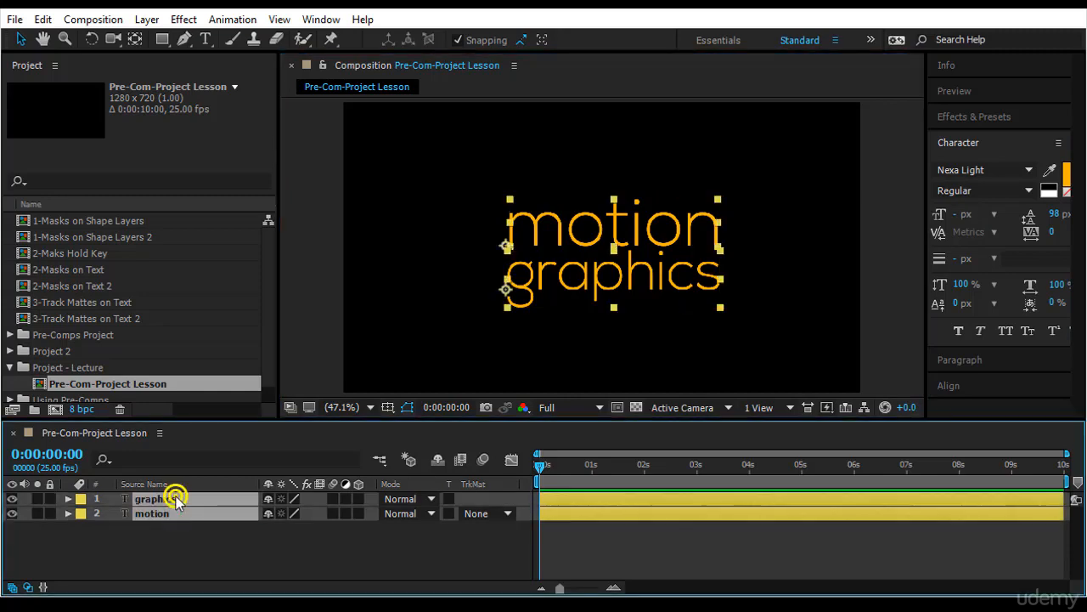
pyautogui.rightClick(175, 499)
pyautogui.click(242, 517)
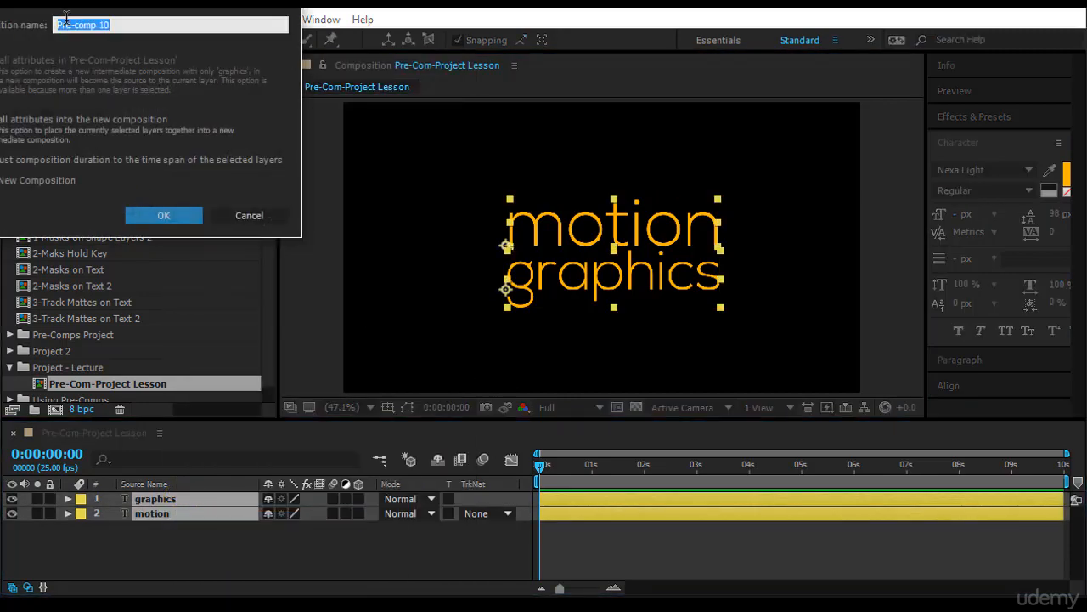
pyautogui.doubleClick(101, 24)
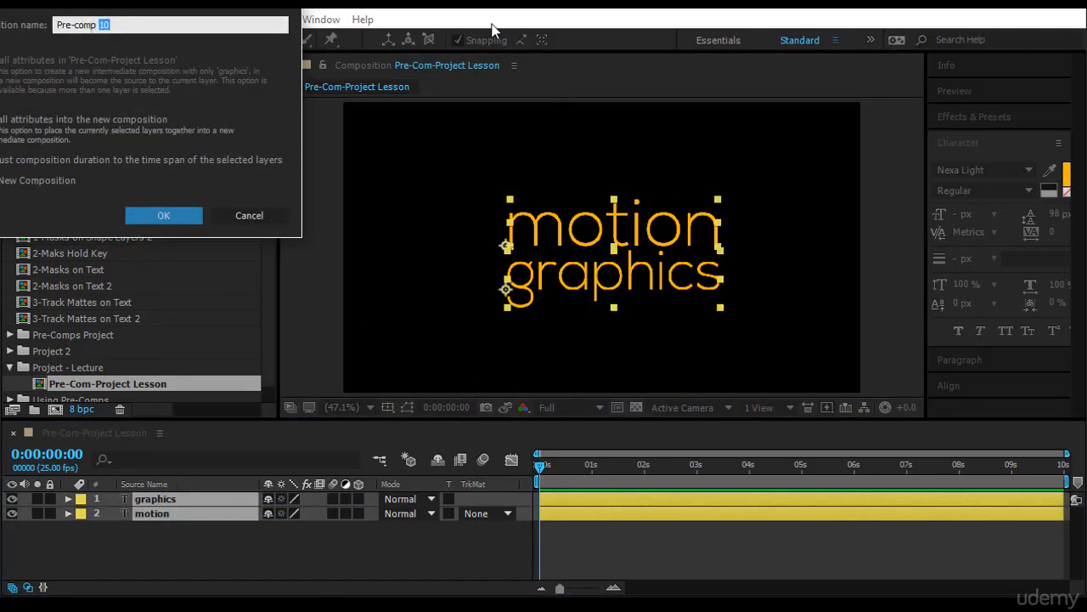
pyautogui.write('Motion')
pyautogui.press('Return')
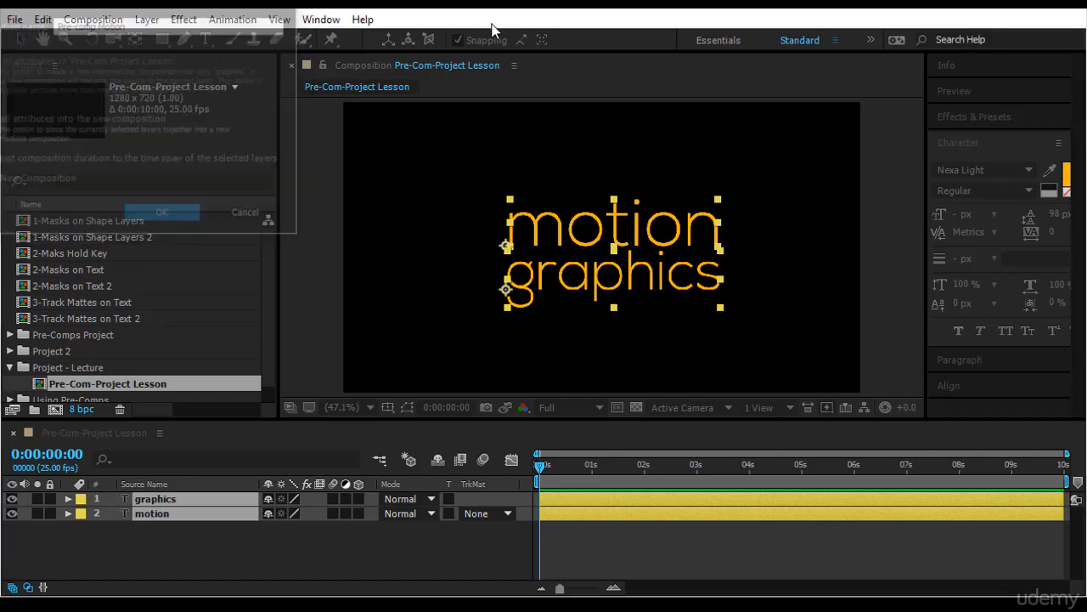
pyautogui.scroll(-1, 102, 352)
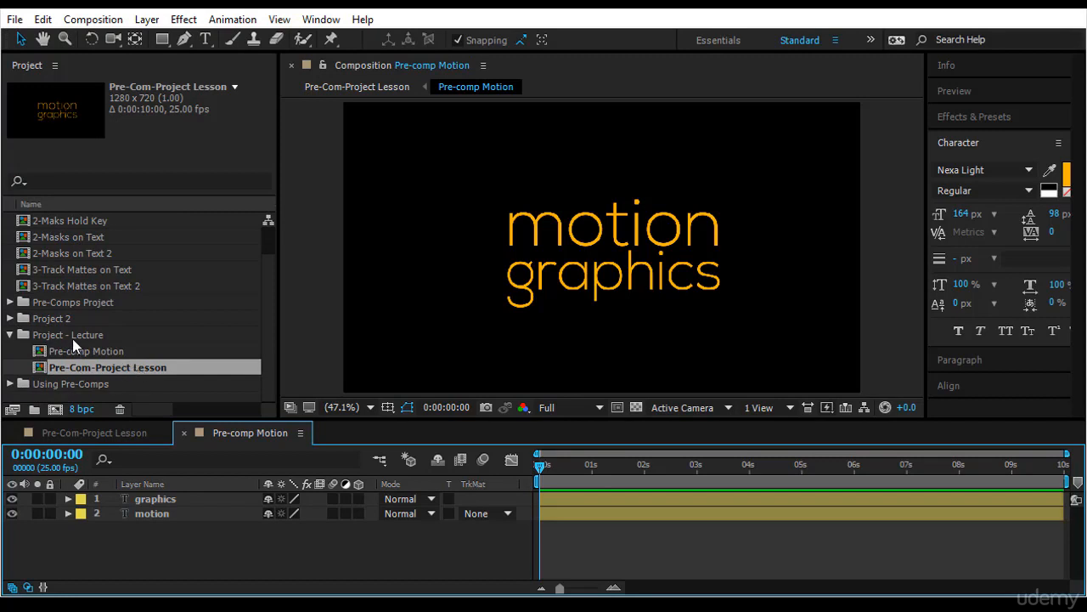
pyautogui.click(71, 337)
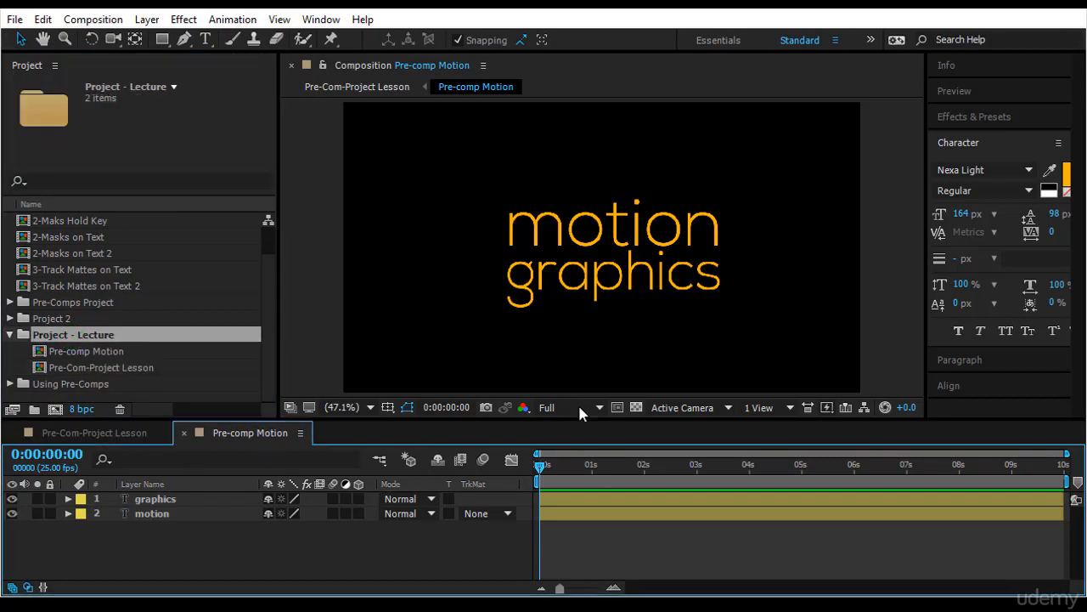
# Step: Draw a region of interest tightly around the two words and crop the Pre-comp Motion composition to it
pyautogui.click(617, 407)
pyautogui.moveTo(501, 191); pyautogui.dragTo(726, 322)
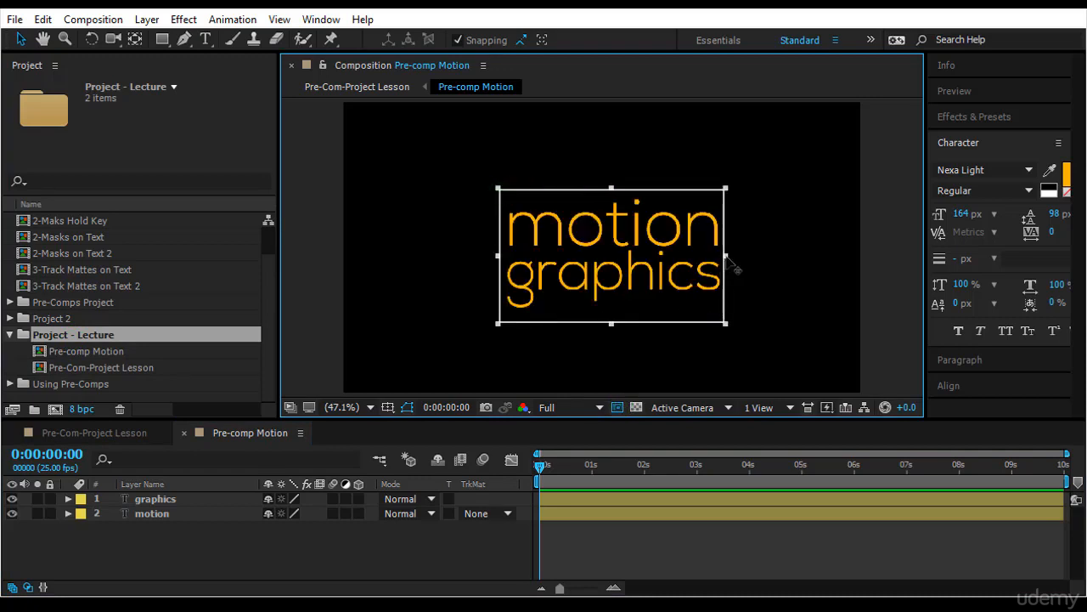
pyautogui.moveTo(611, 323); pyautogui.dragTo(611, 319)
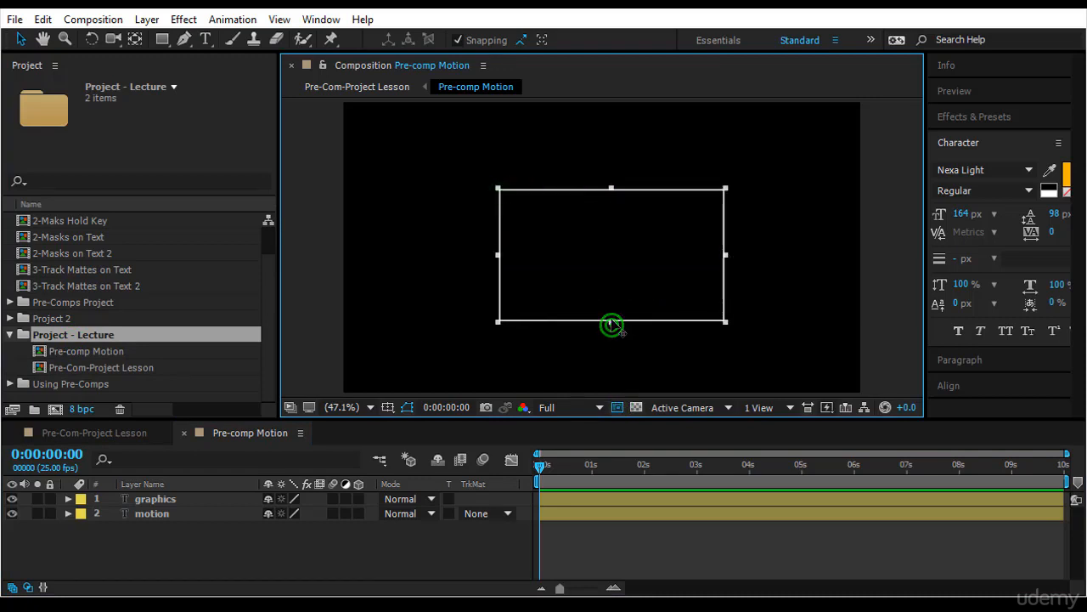
pyautogui.click(93, 19)
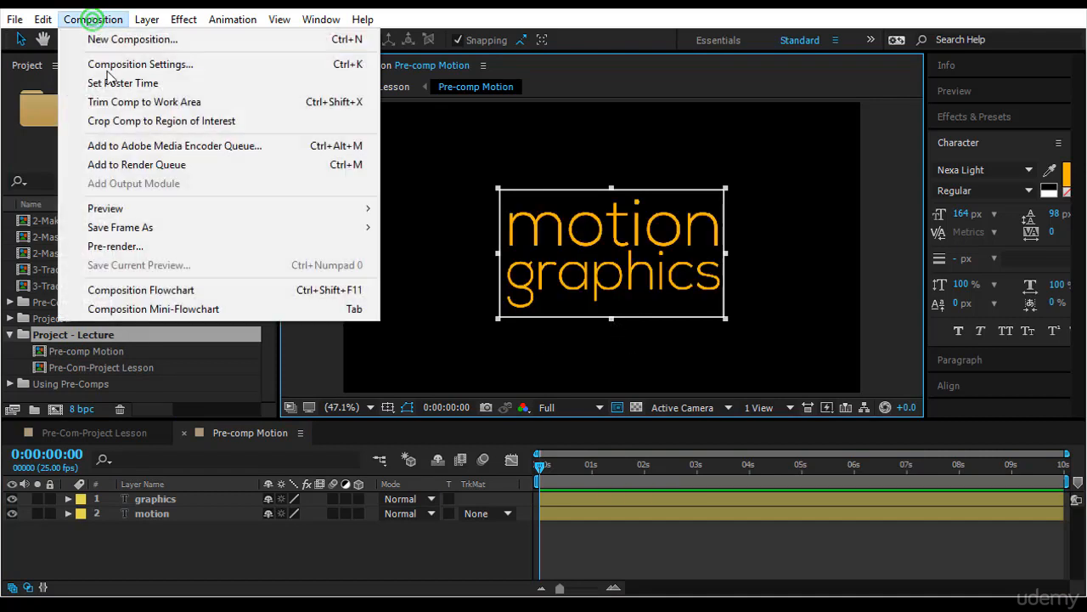
pyautogui.click(118, 119)
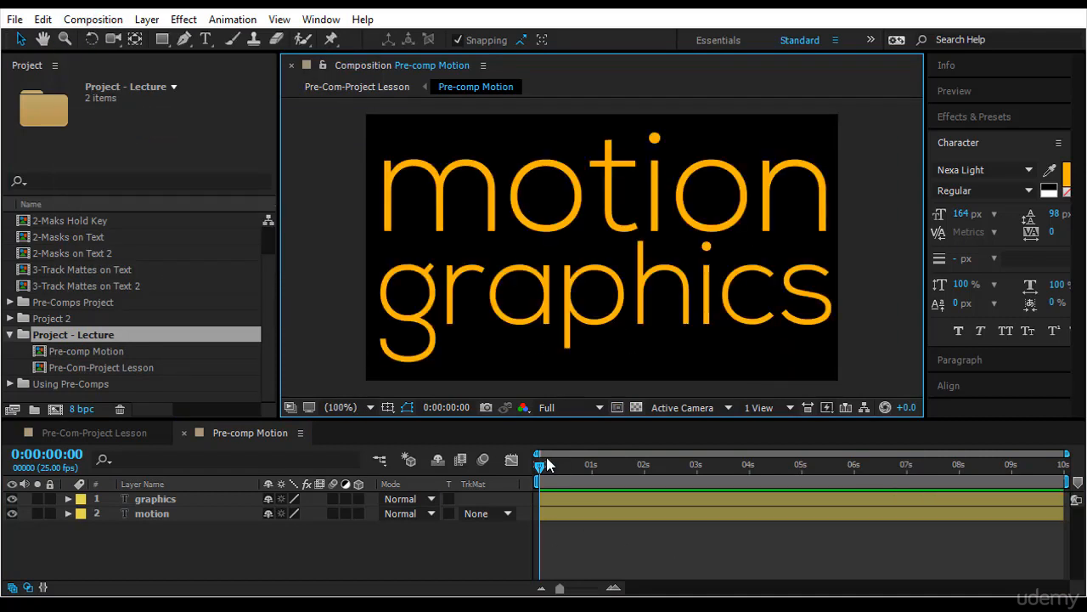
# Step: Add Position keyframes to both the "graphics" and "motion" layers at 0:00:00:11
pyautogui.moveTo(541, 466); pyautogui.dragTo(561, 467)
pyautogui.moveTo(145, 534); pyautogui.dragTo(204, 503)
pyautogui.press('p')
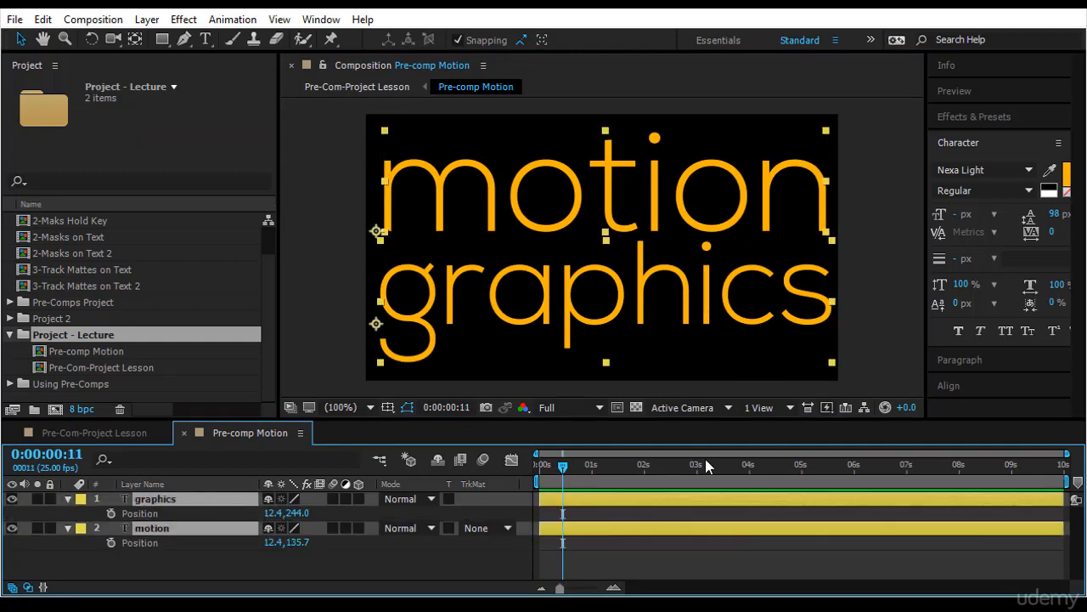
pyautogui.click(671, 551)
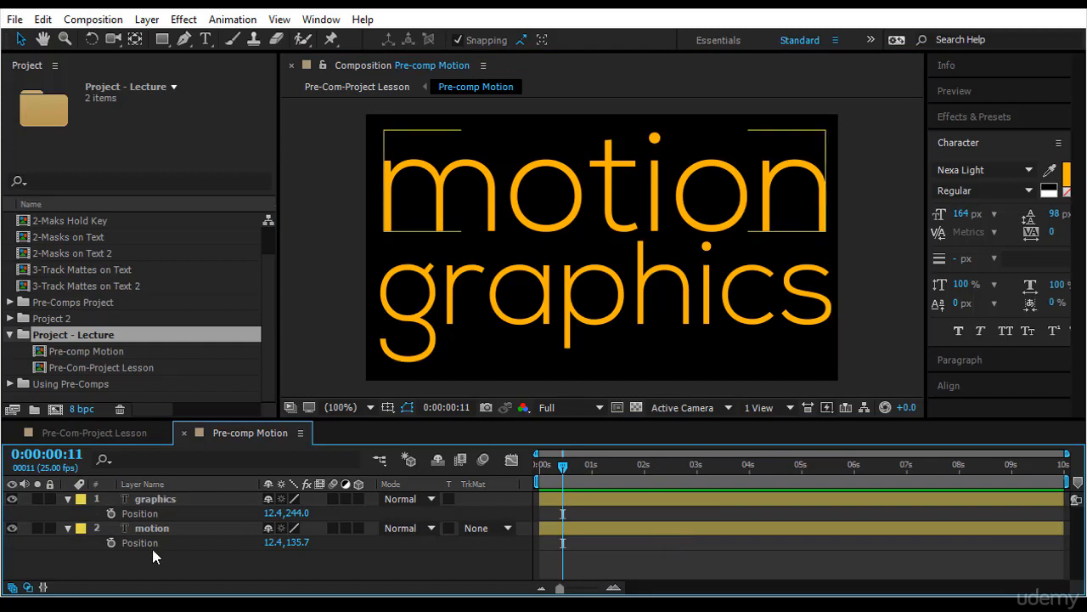
pyautogui.moveTo(152, 557); pyautogui.dragTo(93, 515)
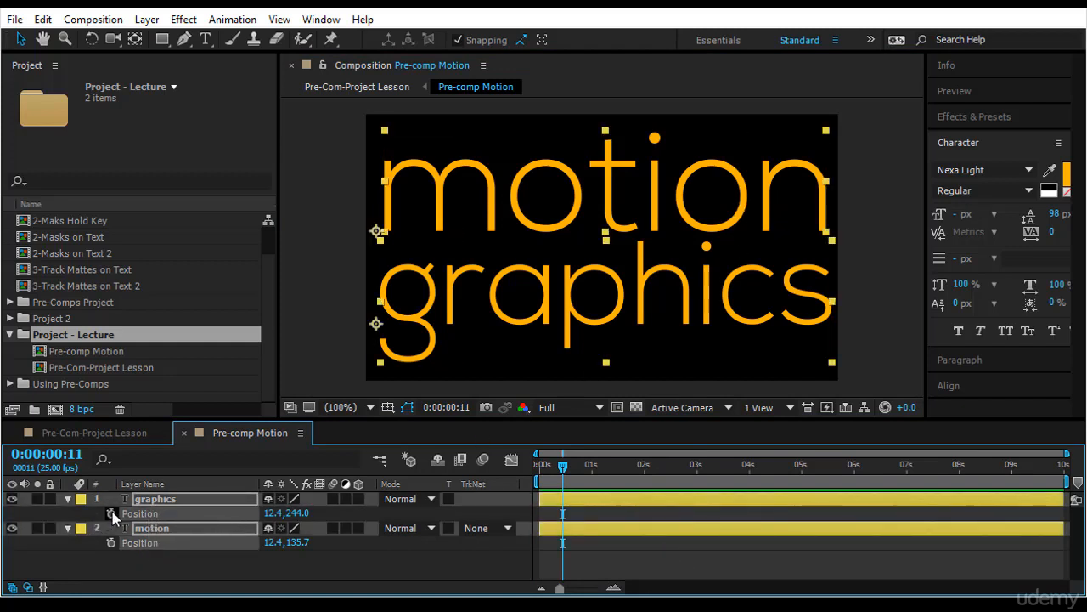
pyautogui.click(111, 513)
# Step: At 0:00:00:00, move "motion" out of frame to about -530.6, 135.7 and "graphics" out the opposite side to about 556.4, 244.0
pyautogui.moveTo(562, 465); pyautogui.dragTo(491, 481)
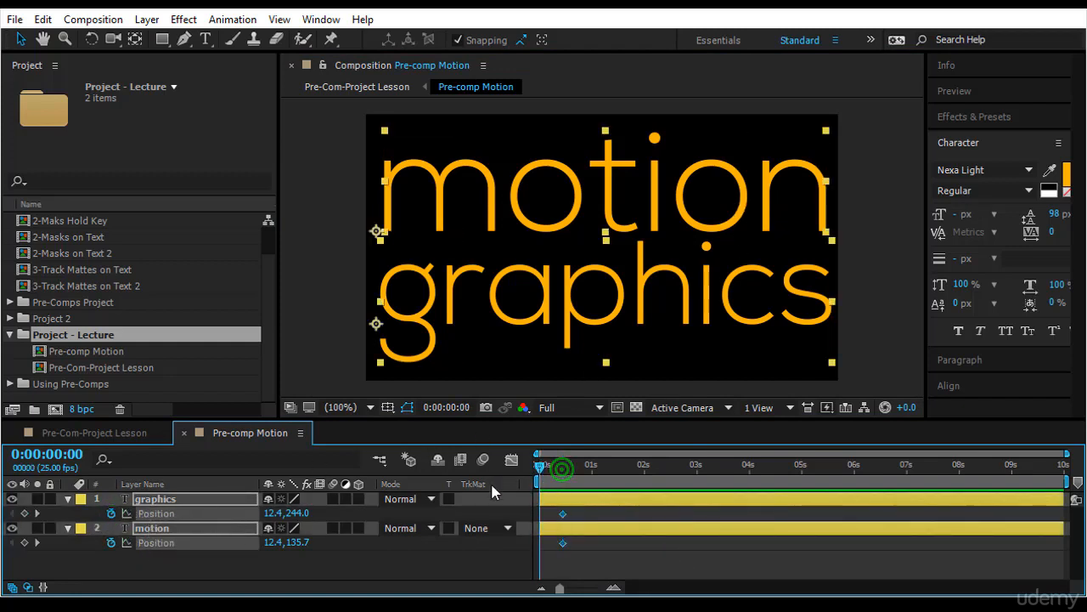
pyautogui.click(578, 571)
pyautogui.moveTo(636, 207); pyautogui.dragTo(638, 212)
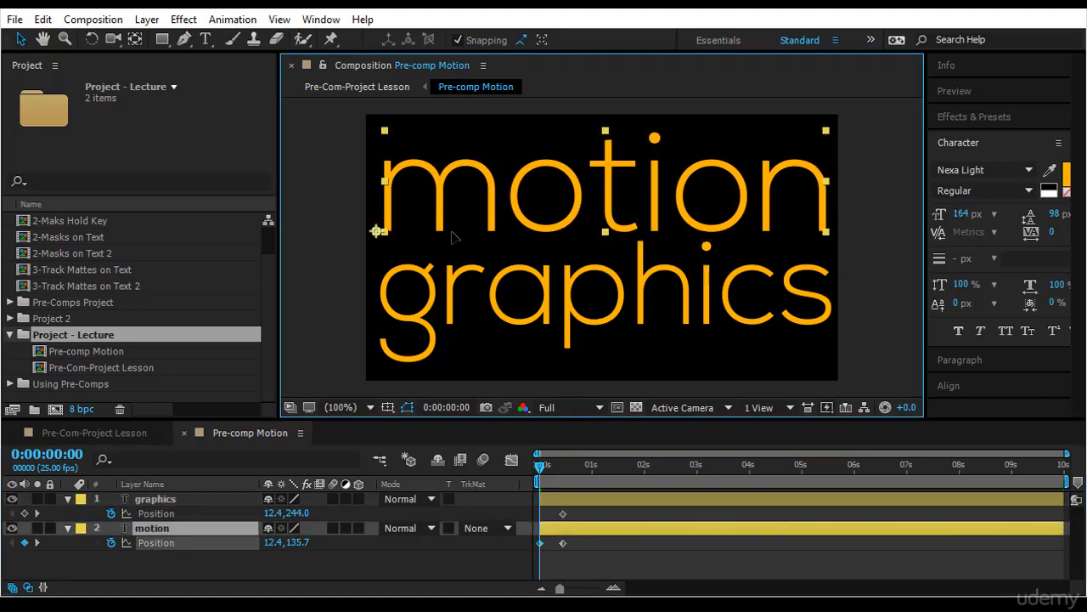
pyautogui.moveTo(453, 237); pyautogui.dragTo(174, 244)
pyautogui.click(391, 326)
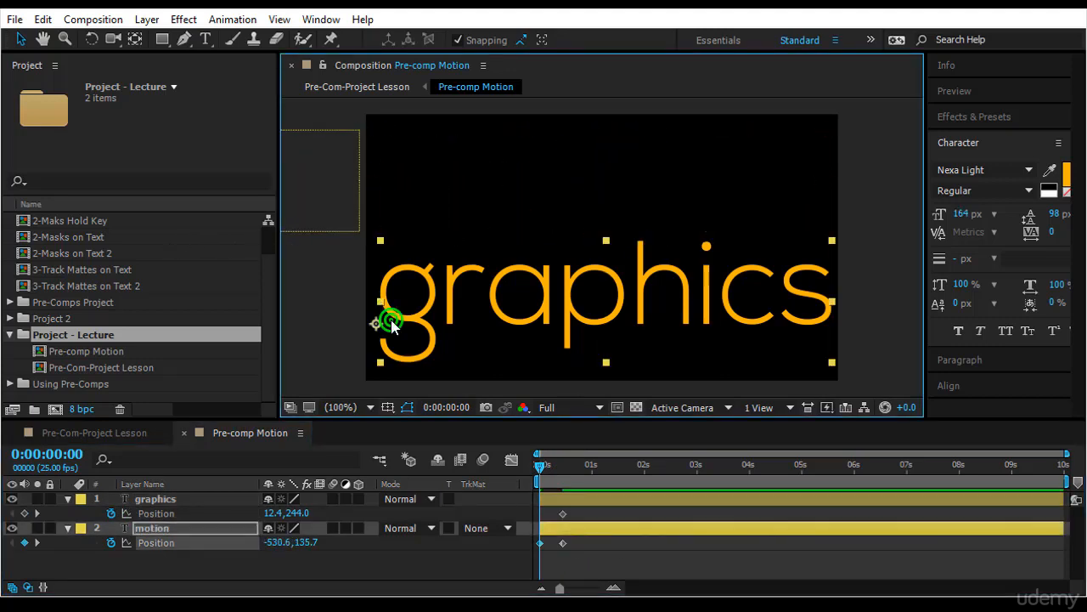
pyautogui.moveTo(391, 326); pyautogui.dragTo(860, 328)
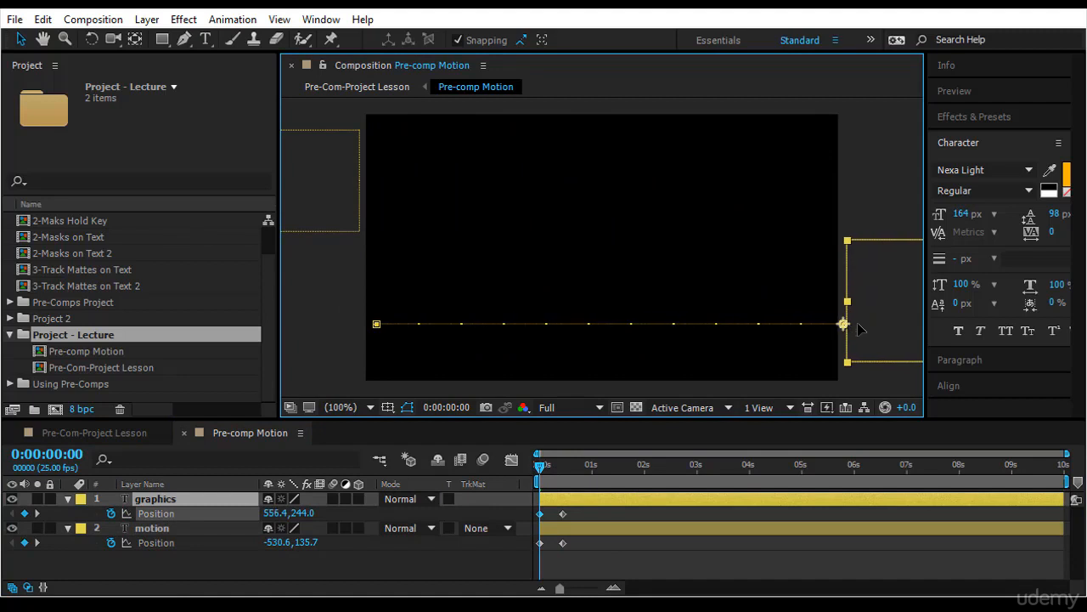
# Step: Enable motion blur on the "graphics" and "motion" layers and for the Pre-comp Motion composition
pyautogui.click(333, 499)
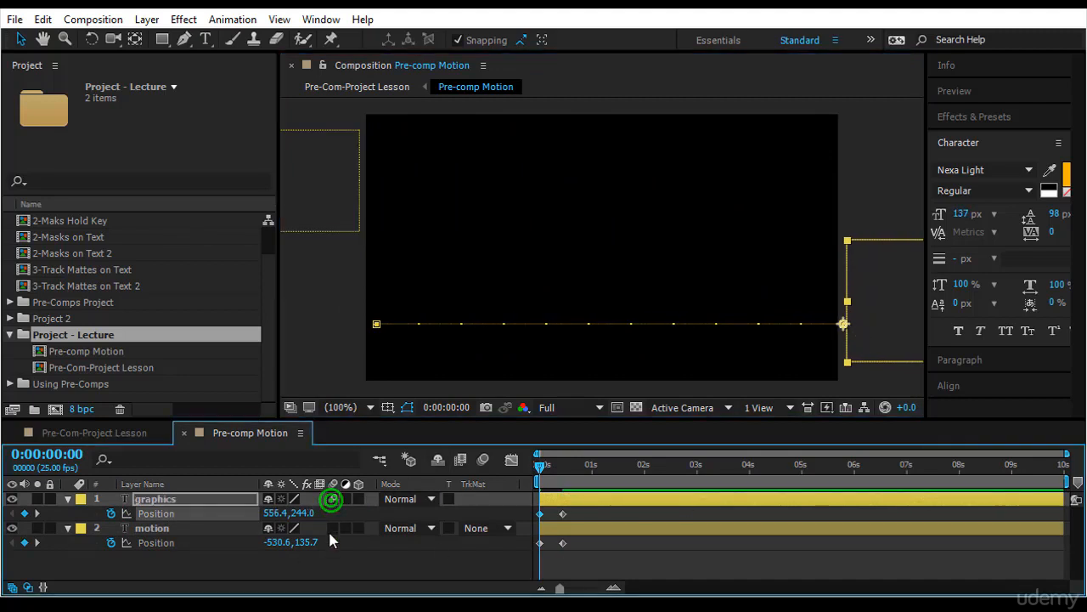
pyautogui.click(333, 528)
pyautogui.click(483, 460)
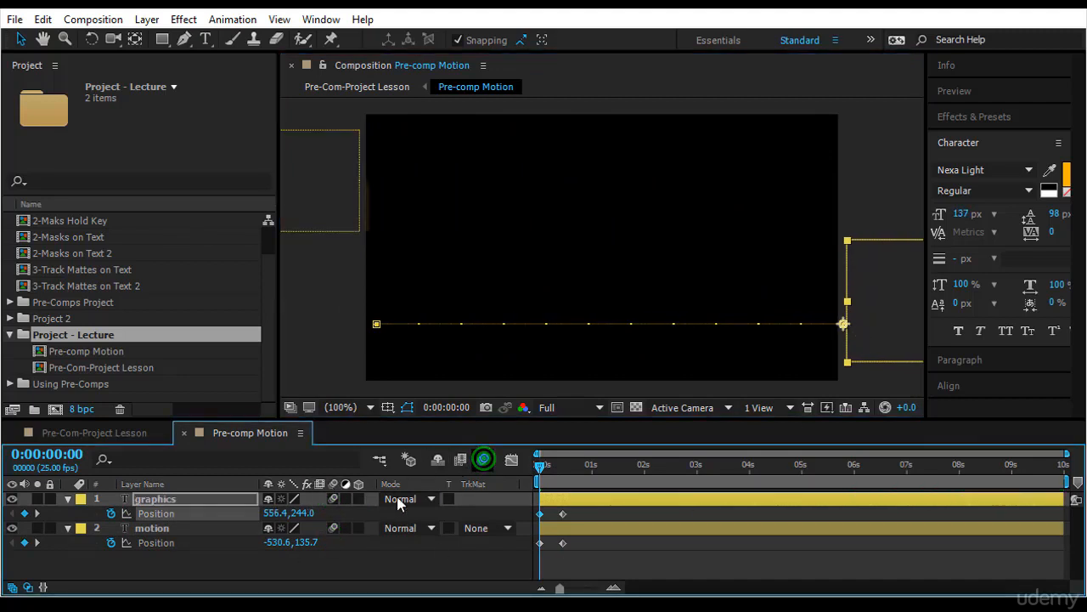
# Step: Play back the text animation in Pre-comp Motion and from the start of the Pre-Com-Project Lesson composition
pyautogui.click(954, 91)
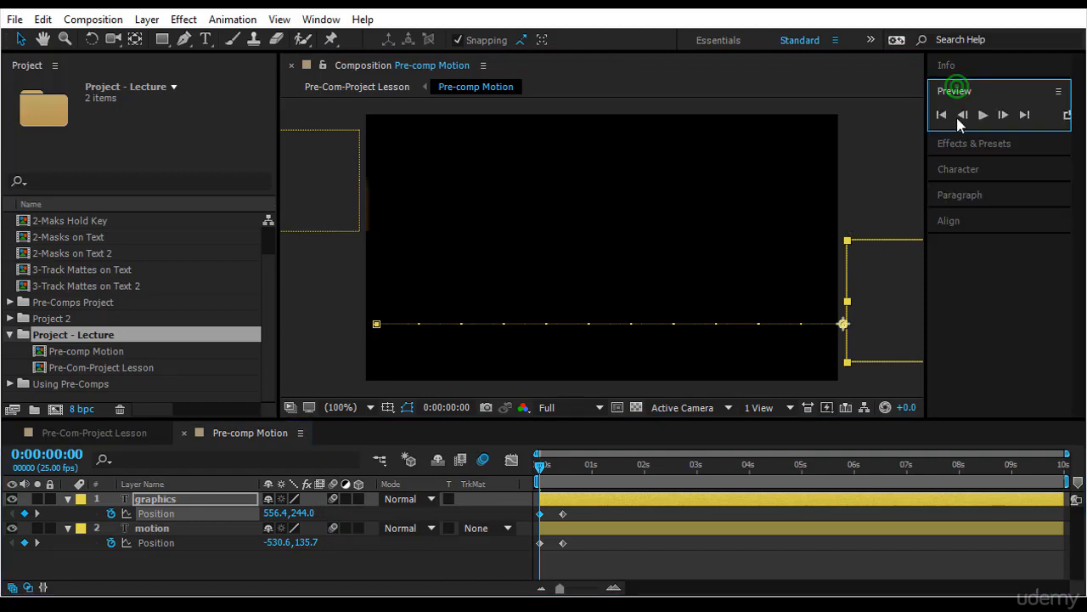
pyautogui.click(975, 115)
pyautogui.click(979, 115)
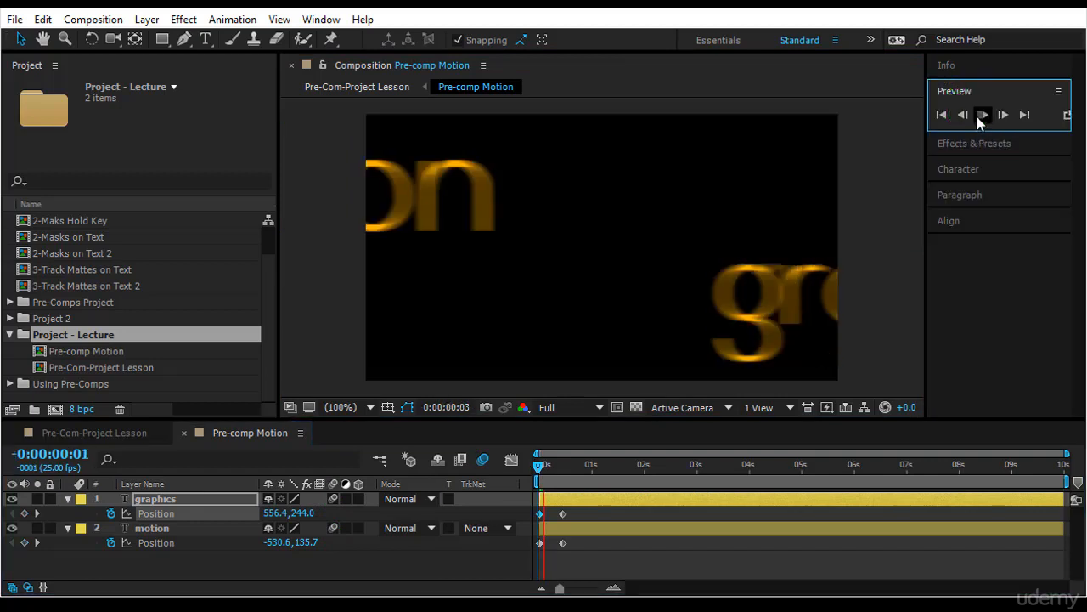
pyautogui.click(100, 435)
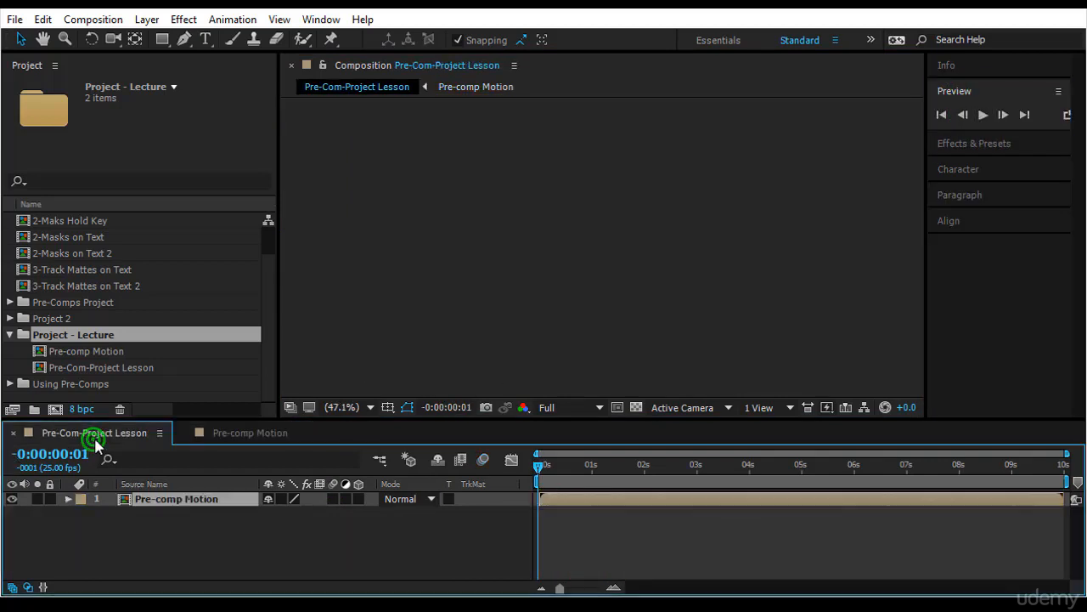
pyautogui.moveTo(538, 466)
pyautogui.mouseDown()
pyautogui.moveTo(659, 466)
pyautogui.moveTo(545, 486)
pyautogui.mouseUp()
pyautogui.click(985, 116)
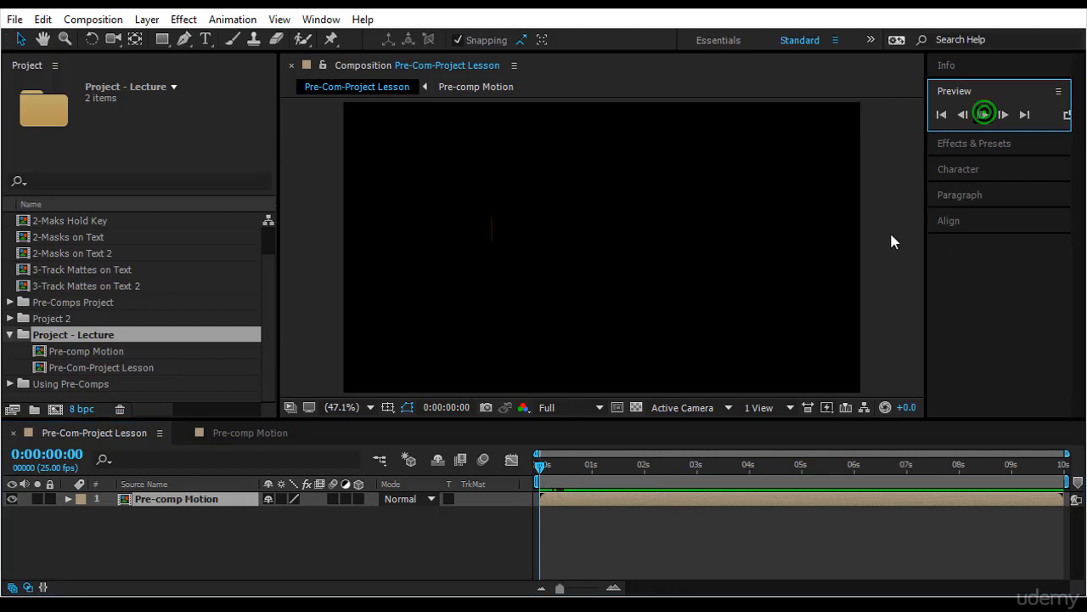
# Step: Scale the Pre-comp Motion layer down slightly around its centre and play the animation back from the start
pyautogui.click(634, 287)
pyautogui.click(543, 465)
pyautogui.moveTo(582, 481); pyautogui.dragTo(598, 476)
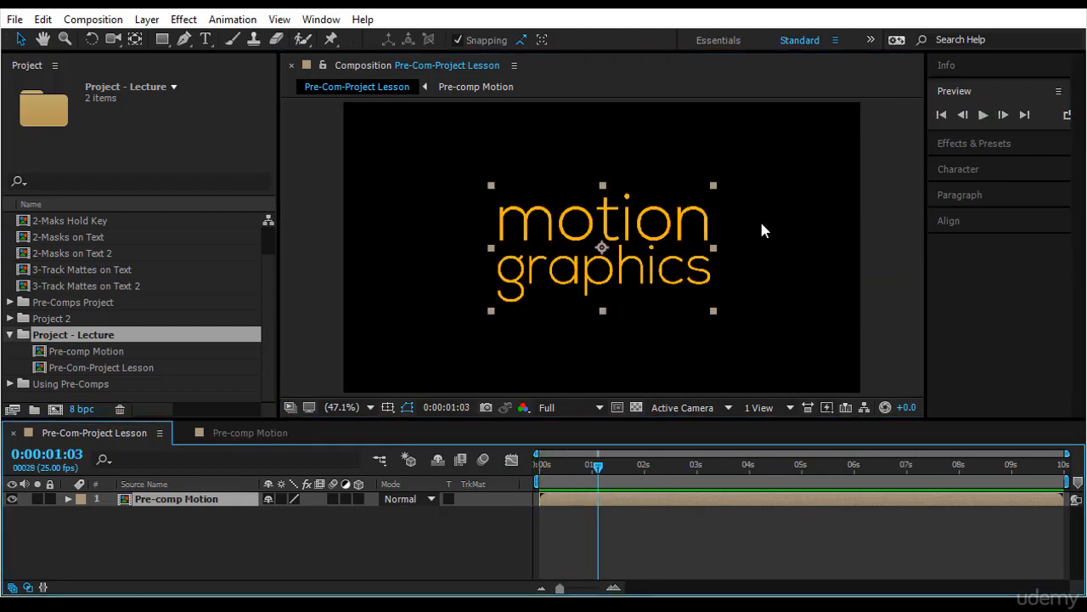
pyautogui.moveTo(714, 184); pyautogui.dragTo(701, 205)
pyautogui.moveTo(597, 466); pyautogui.dragTo(510, 492)
pyautogui.click(984, 115)
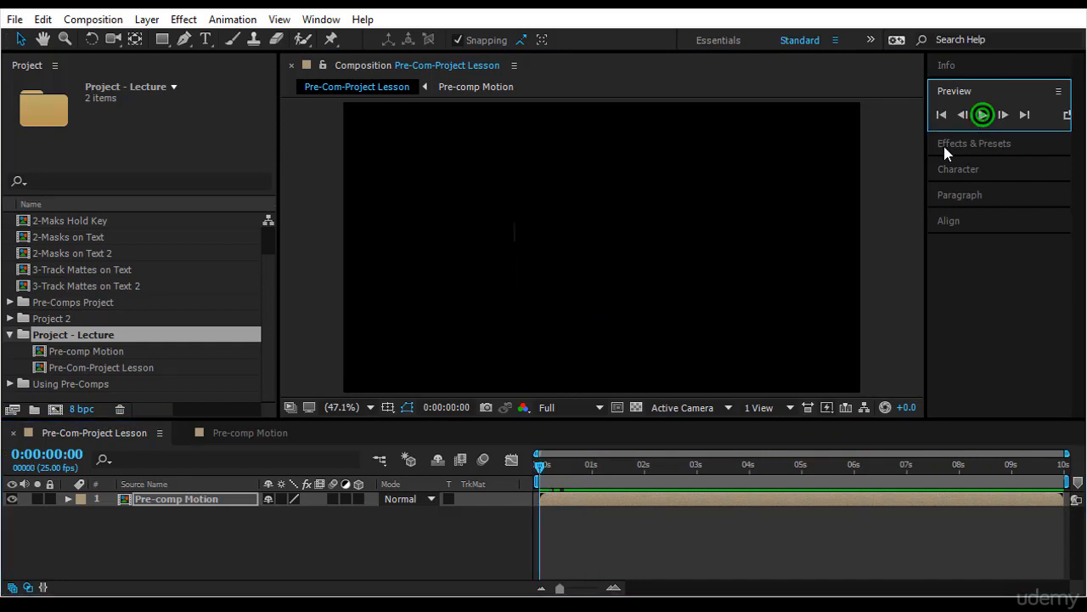
# Step: Add a Rotation keyframe to the Pre-comp Motion layer at 0:00:01:00 and move the playhead to 0:00:01:05
pyautogui.click(595, 485)
pyautogui.click(592, 488)
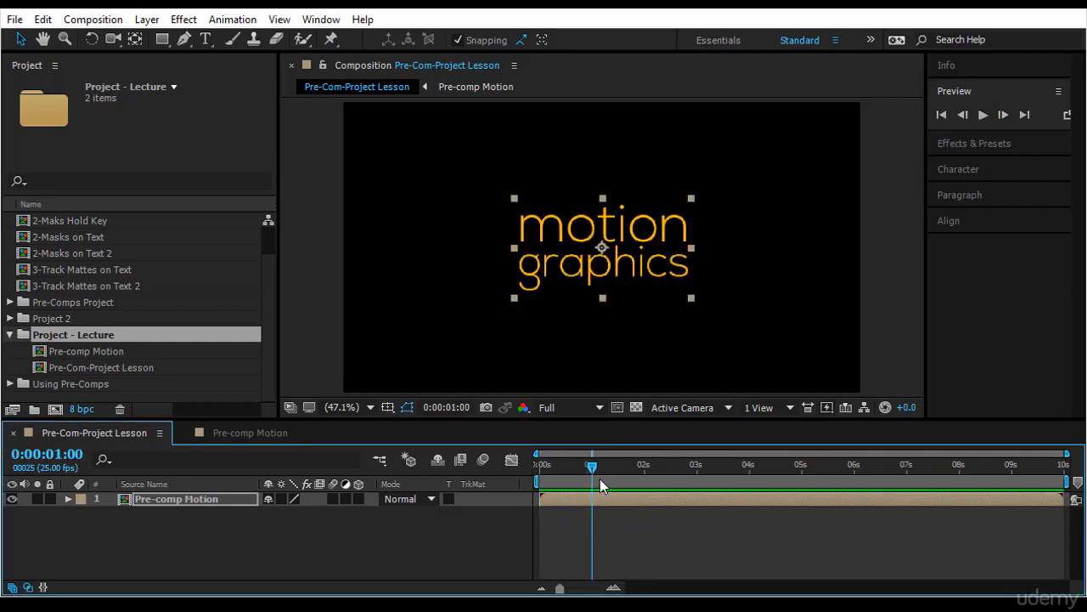
pyautogui.click(211, 502)
pyautogui.press('r')
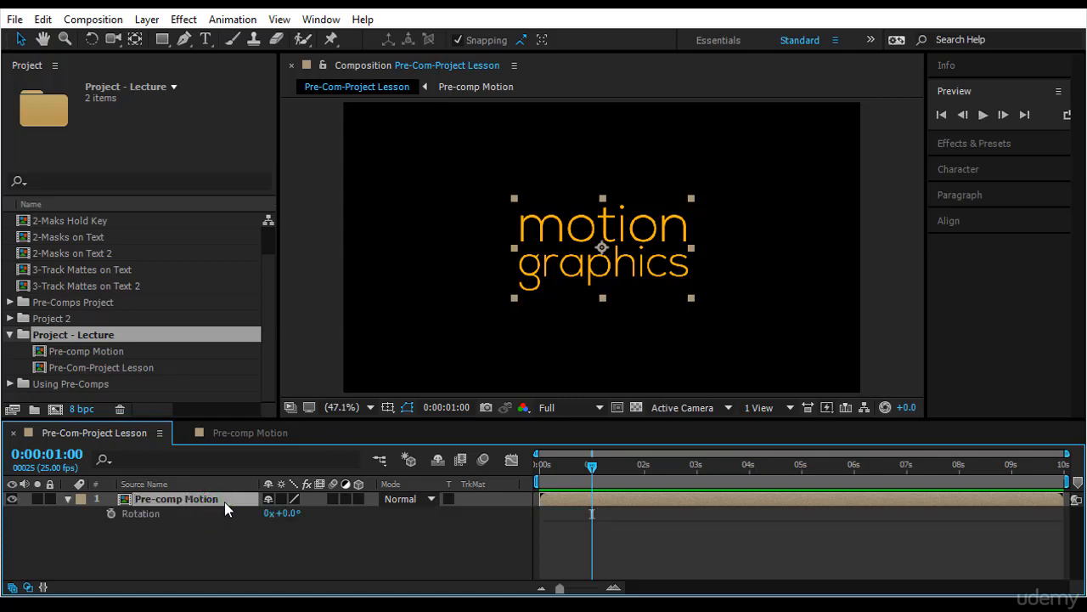
pyautogui.click(109, 511)
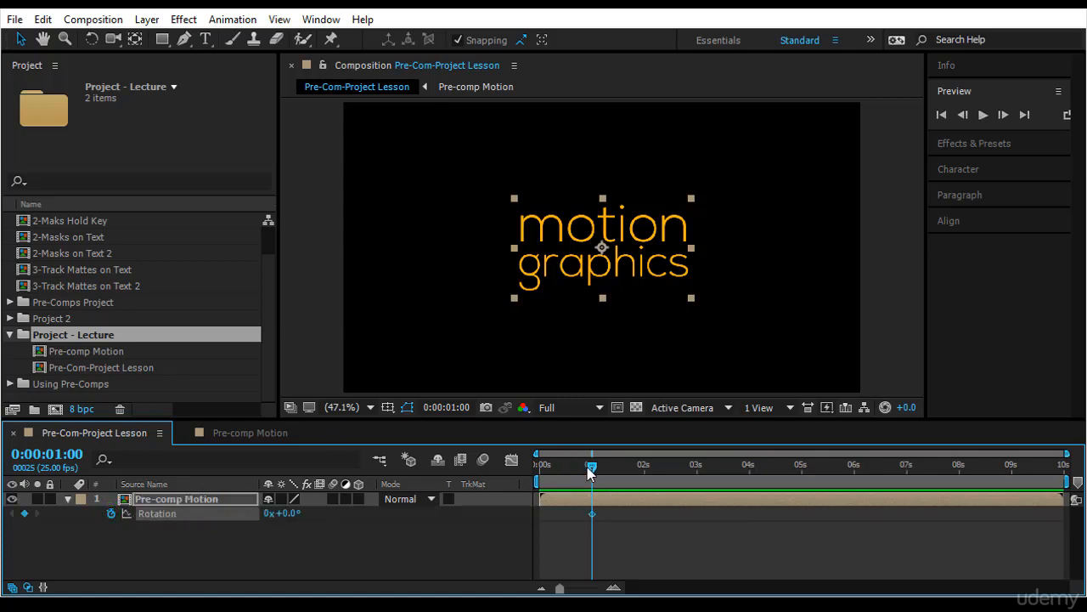
pyautogui.moveTo(592, 473); pyautogui.dragTo(602, 469)
# Step: Try a Rotation of 180° on the Pre-comp Motion layer at 0:00:01:05 and undo it
pyautogui.click(292, 513)
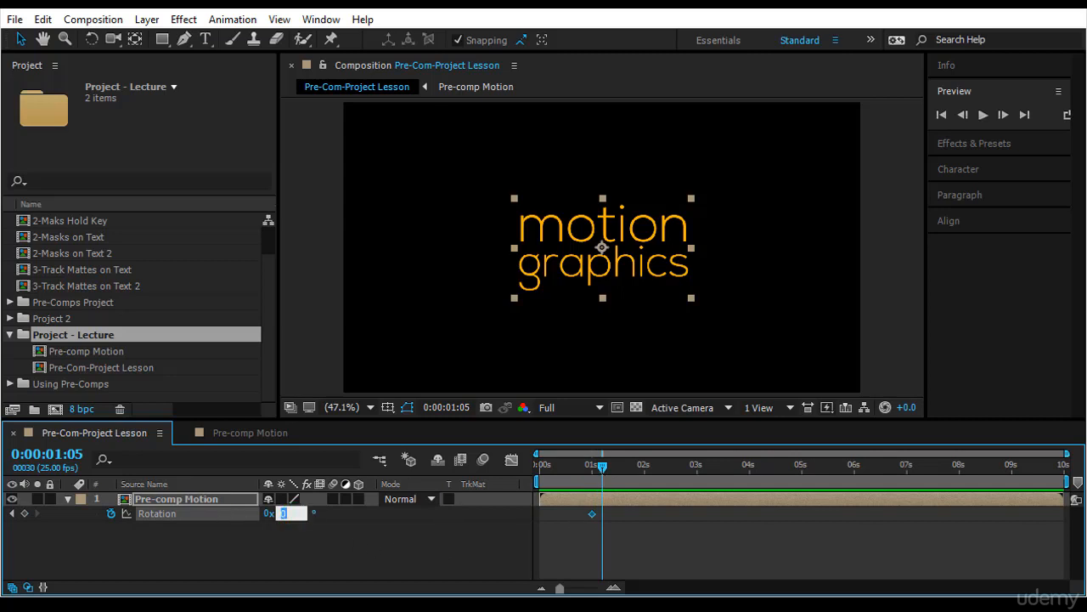
pyautogui.write('180')
pyautogui.press('Return')
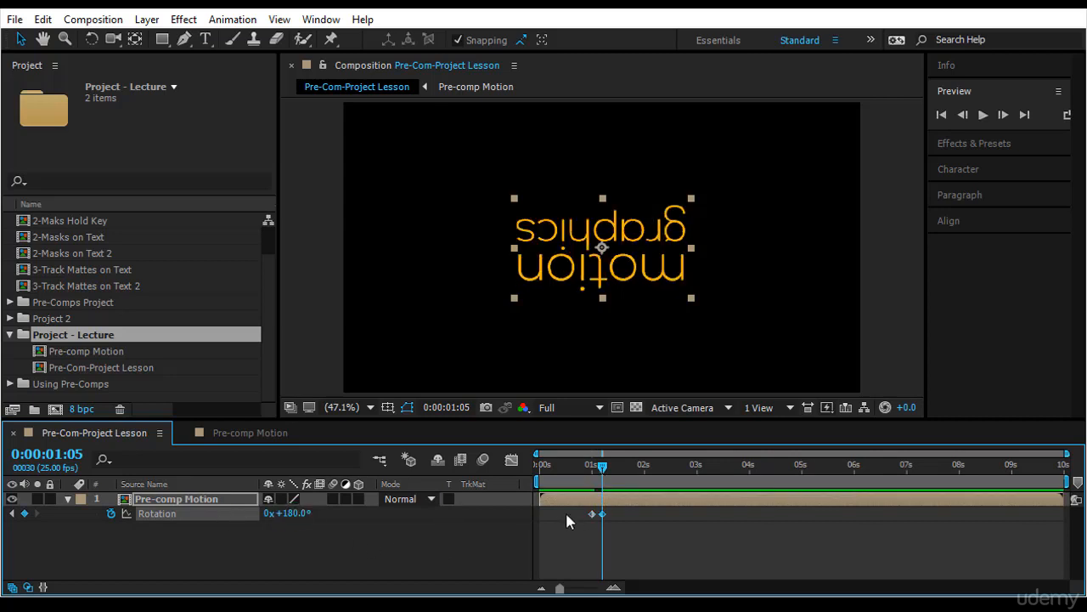
pyautogui.hotkey('ctrl', 'z')
# Step: Set the Pre-comp Motion layer's Rotation to -90° at 0:00:01:05
pyautogui.click(288, 513)
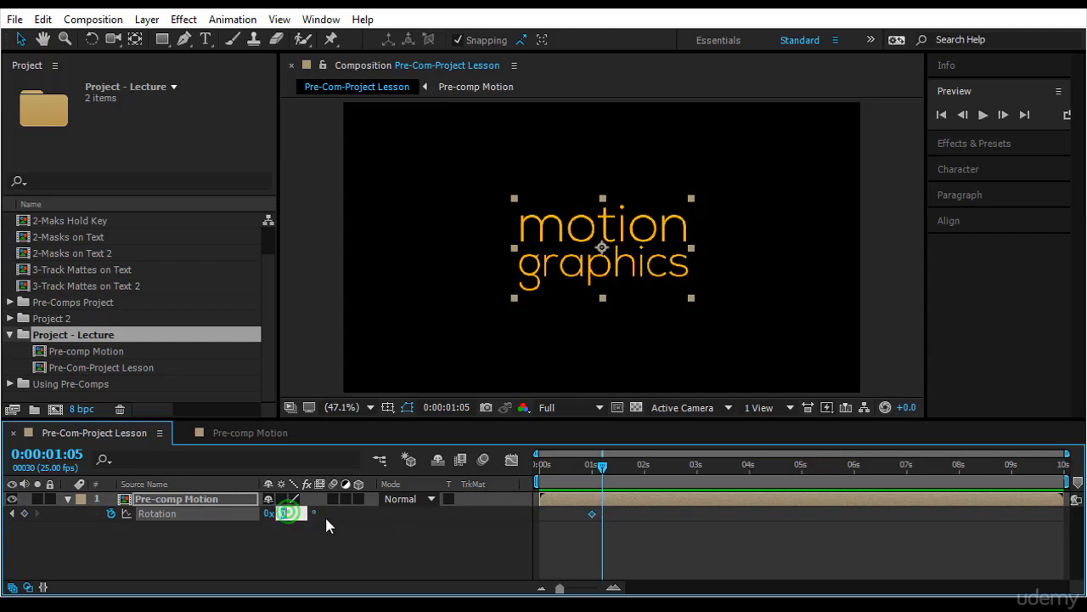
pyautogui.write('-90')
pyautogui.press('Return')
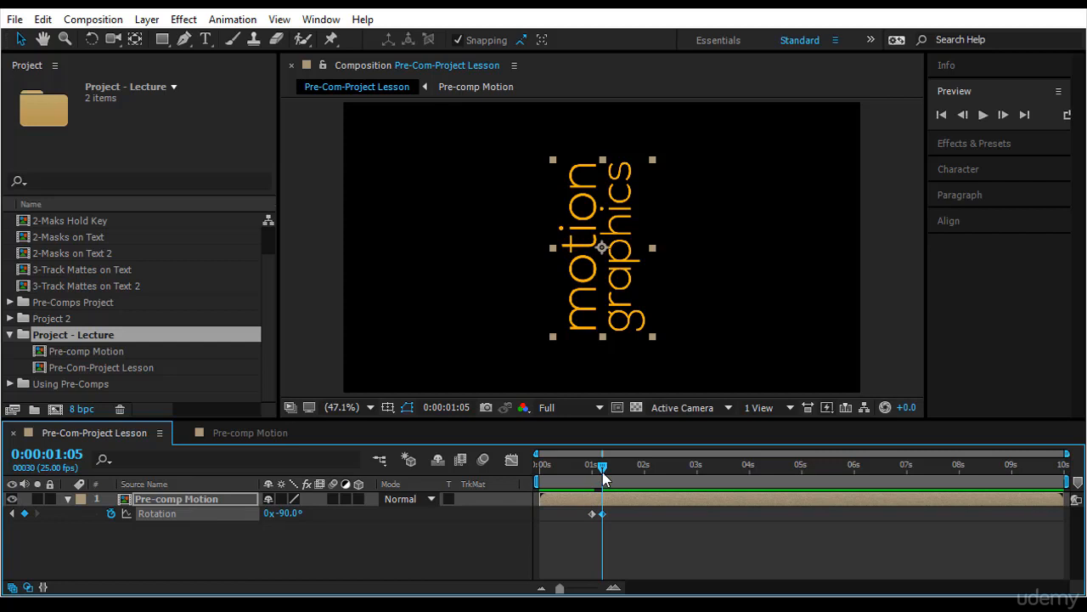
# Step: Keyframe the Pre-comp Motion layer's Position at 0:00:01:05 and move the layer horizontally to about 151.5, 360.0 at 0:00:01:12
pyautogui.click(228, 501)
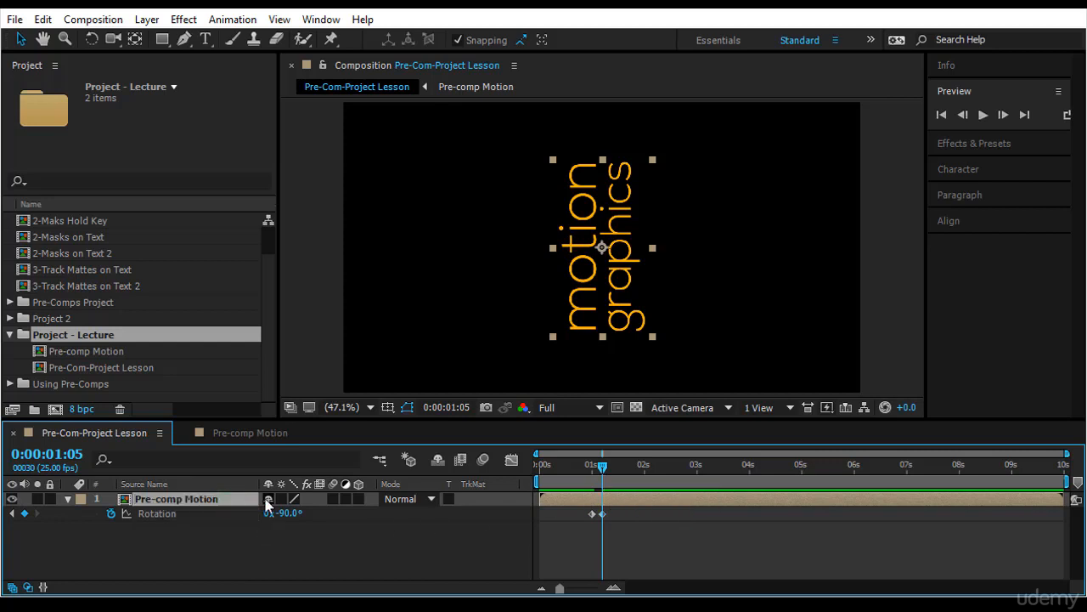
pyautogui.hotkey('shift', 'p')
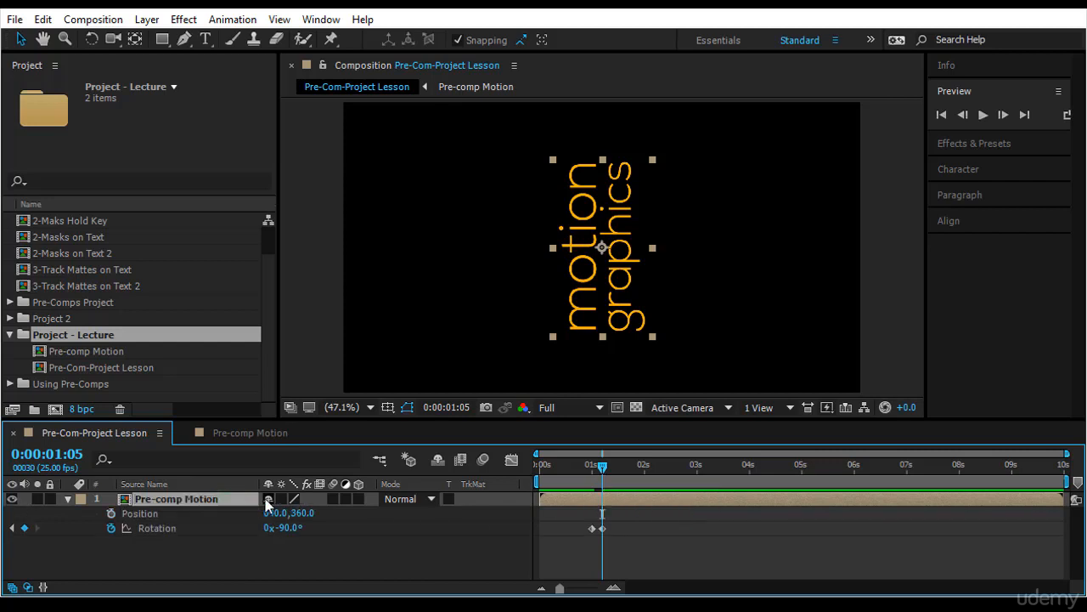
pyautogui.click(112, 514)
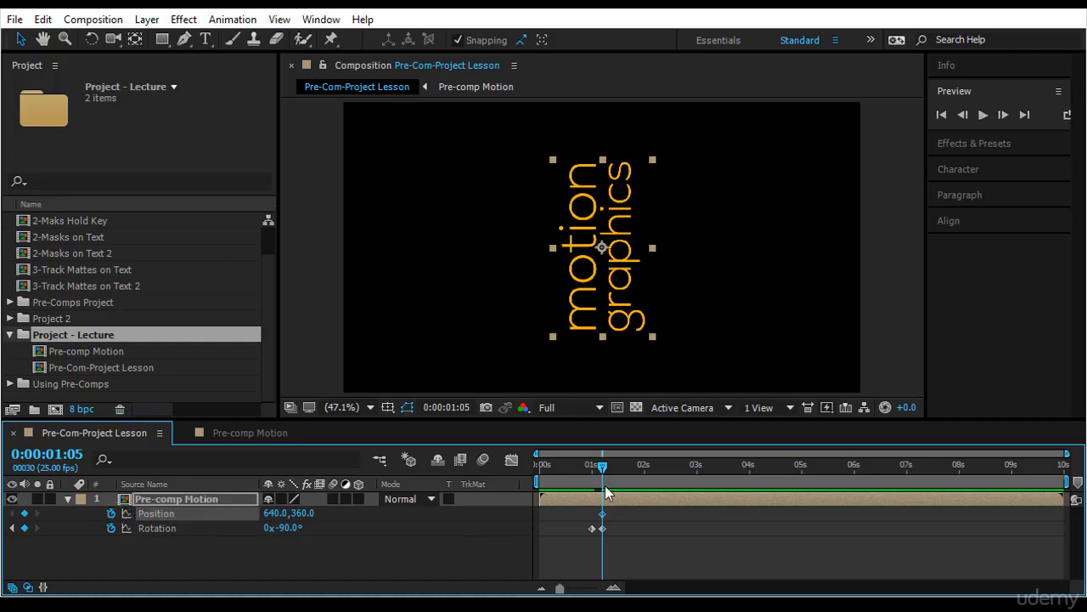
pyautogui.moveTo(603, 473); pyautogui.dragTo(617, 472)
pyautogui.click(598, 316)
pyautogui.moveTo(598, 316); pyautogui.dragTo(401, 333)
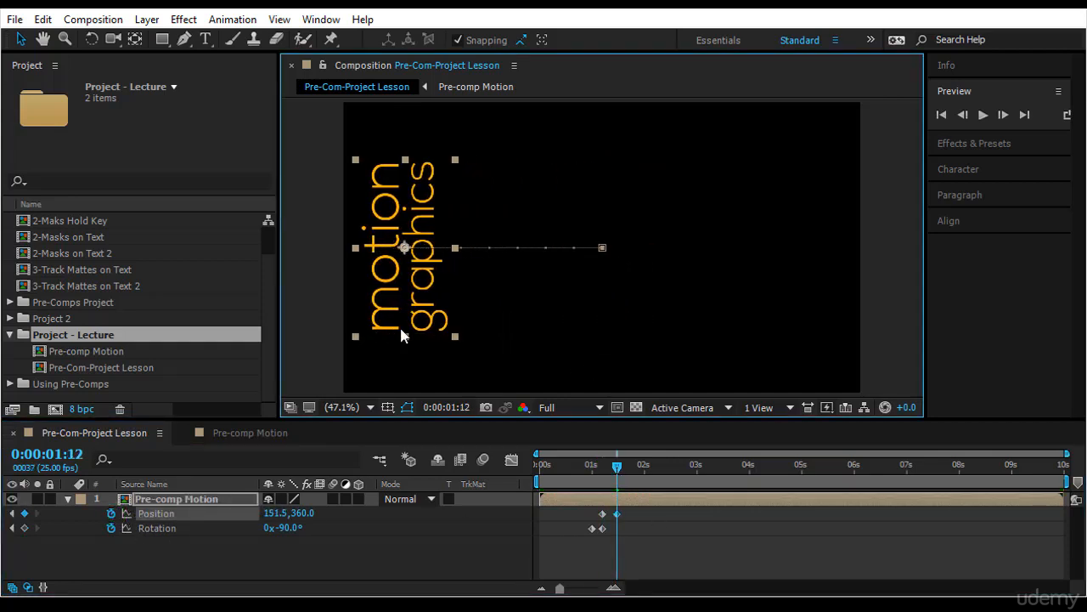
# Step: Play back the rotation and slide animation from the start of the composition
pyautogui.click(611, 461)
pyautogui.press('Home')
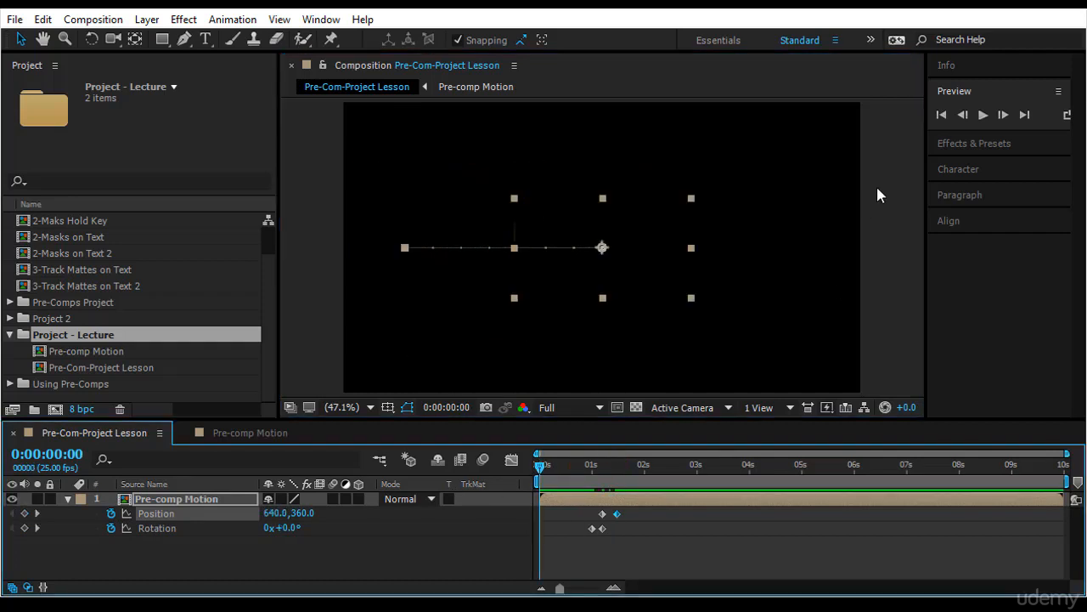
pyautogui.click(983, 115)
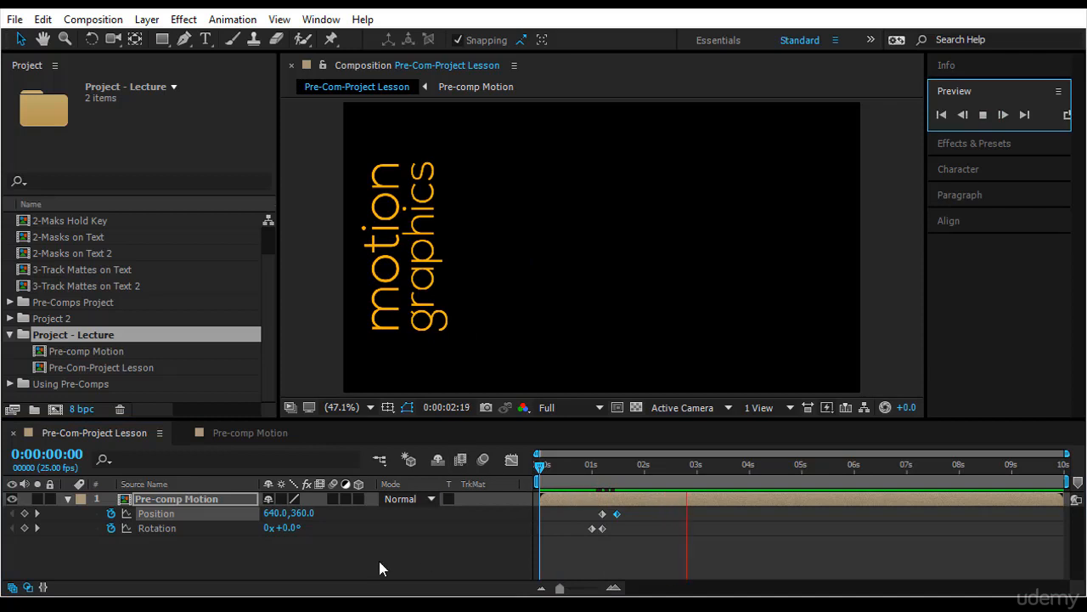
# Step: Collapse the Pre-comp Motion layer's properties, deselect the layer and move the playhead to 0:00:01:18
pyautogui.click(167, 499)
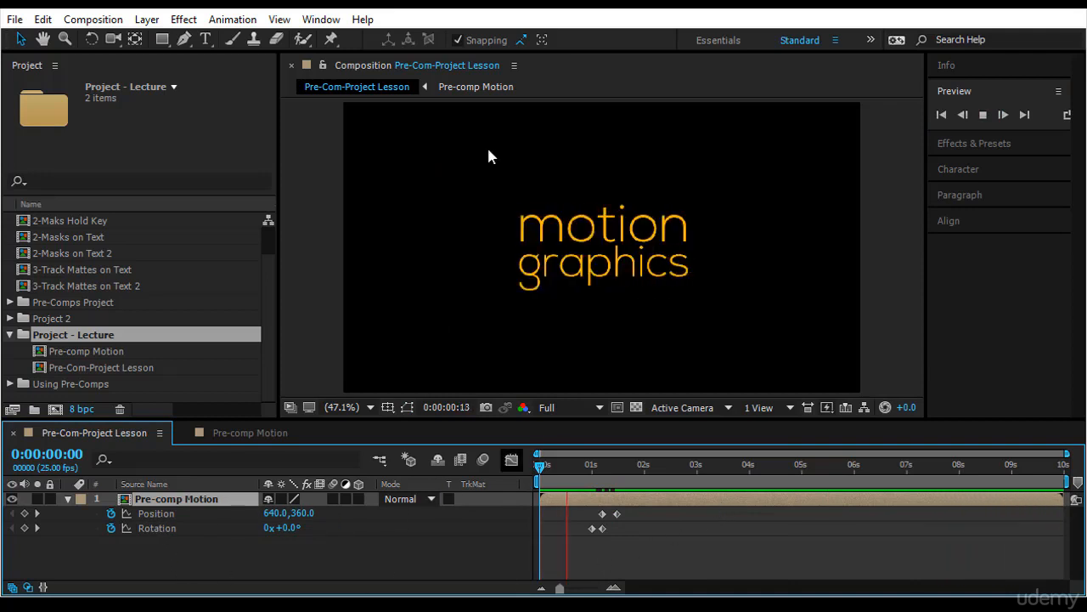
pyautogui.click(68, 500)
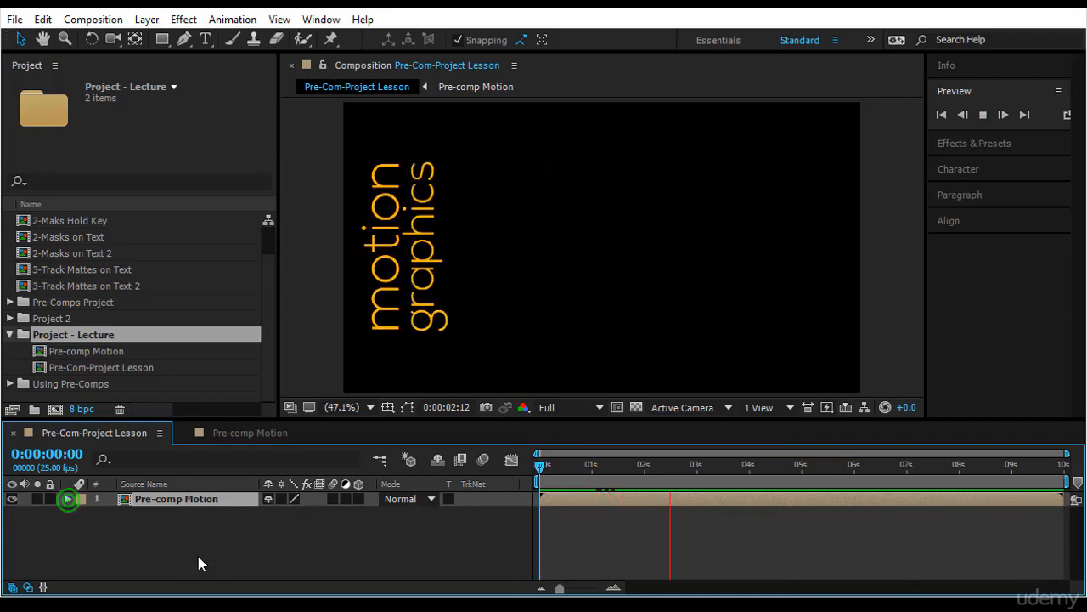
pyautogui.click(194, 558)
pyautogui.moveTo(542, 465); pyautogui.dragTo(633, 480)
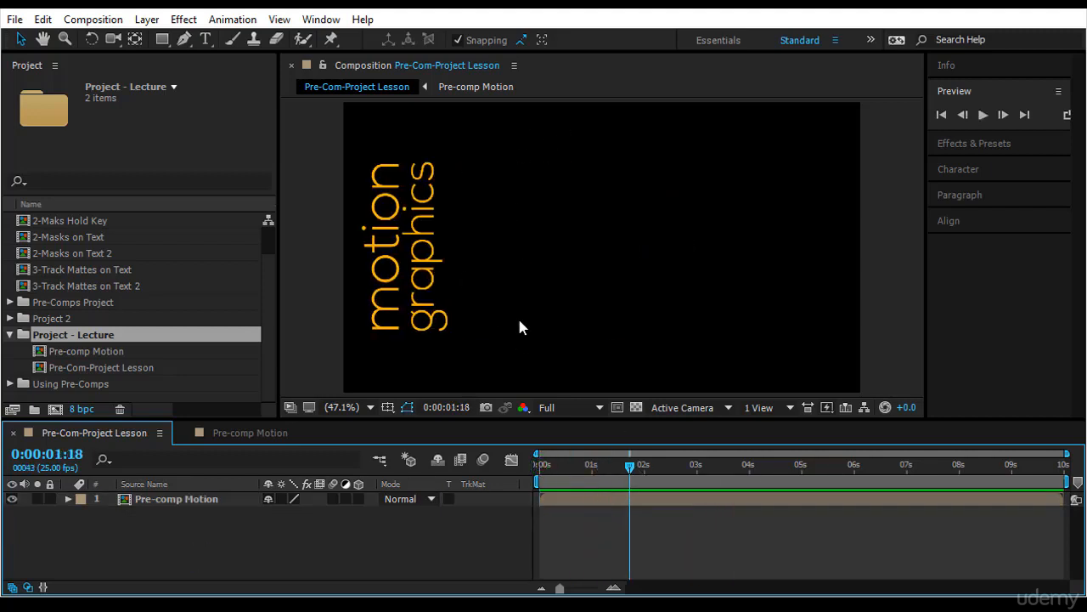
# Step: Add a text layer reading "from" beside the rotated "motion graphics" text, with a font size of 84 px
pyautogui.click(205, 40)
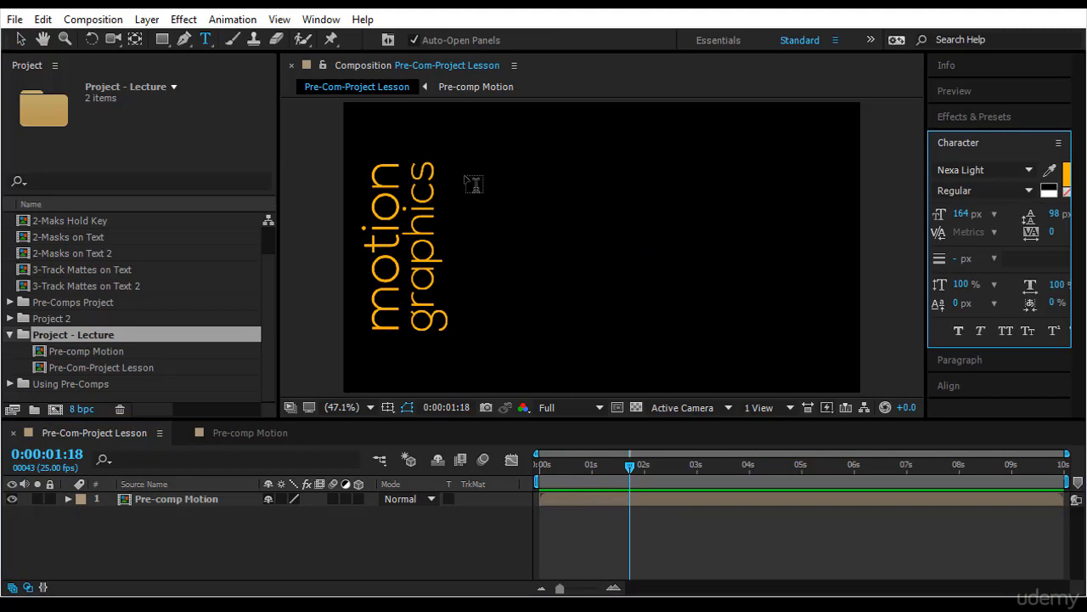
pyautogui.click(465, 180)
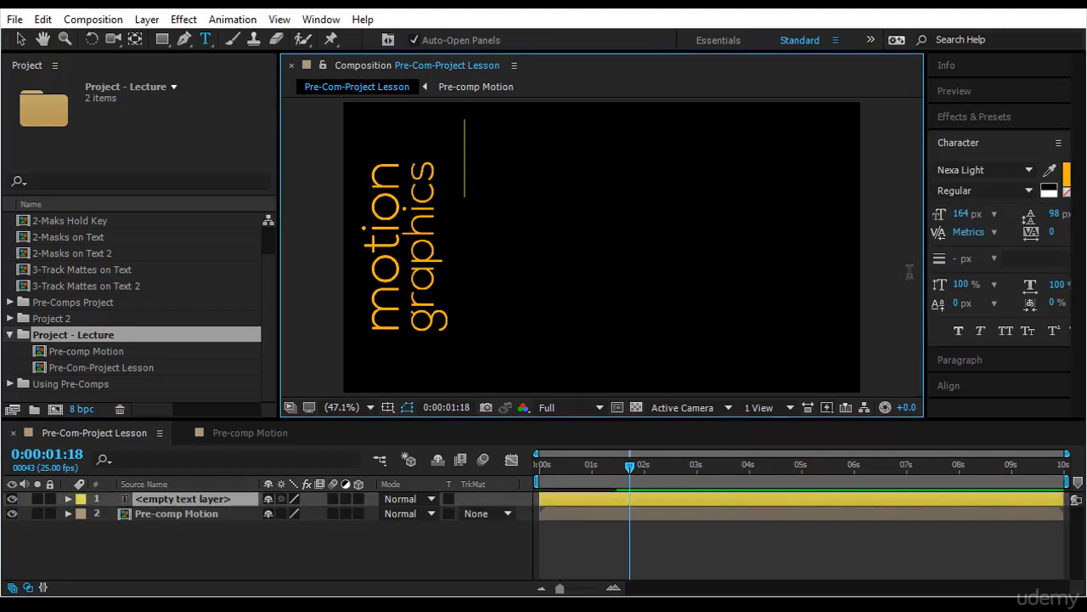
pyautogui.moveTo(962, 220); pyautogui.dragTo(906, 247)
pyautogui.write('from')
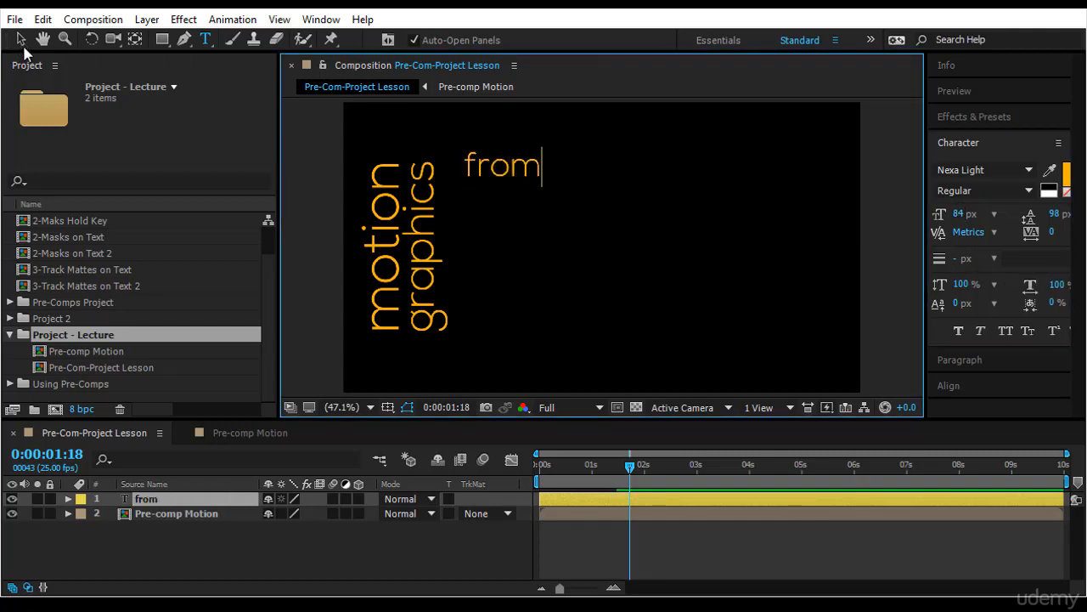
pyautogui.press('KP_Enter')
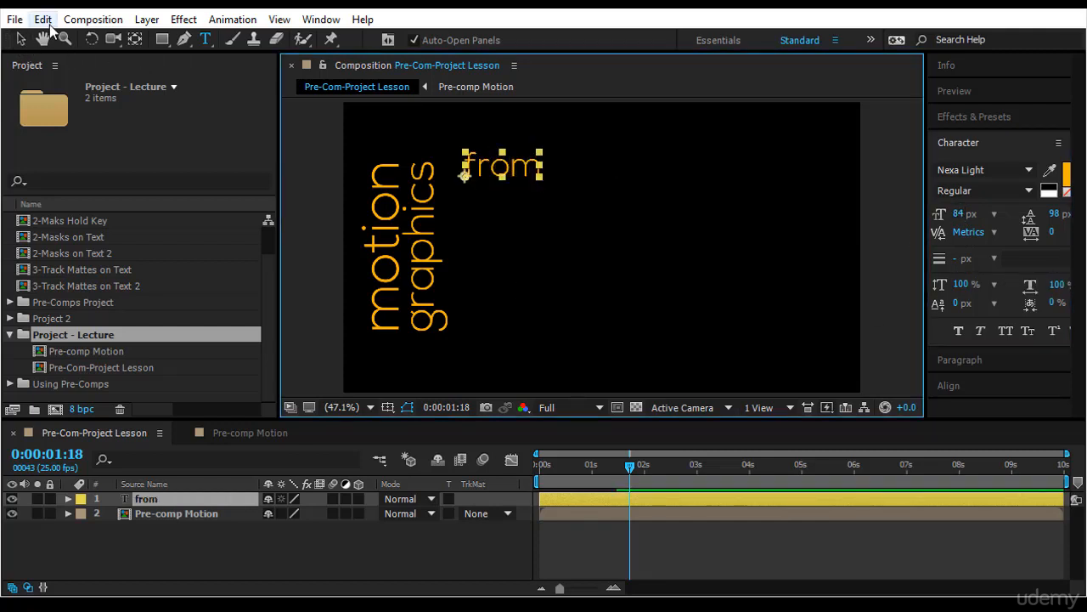
# Step: Duplicate the "from" text layer three times and stack the copies in a column below the original
pyautogui.hotkey('ctrl', 'd')
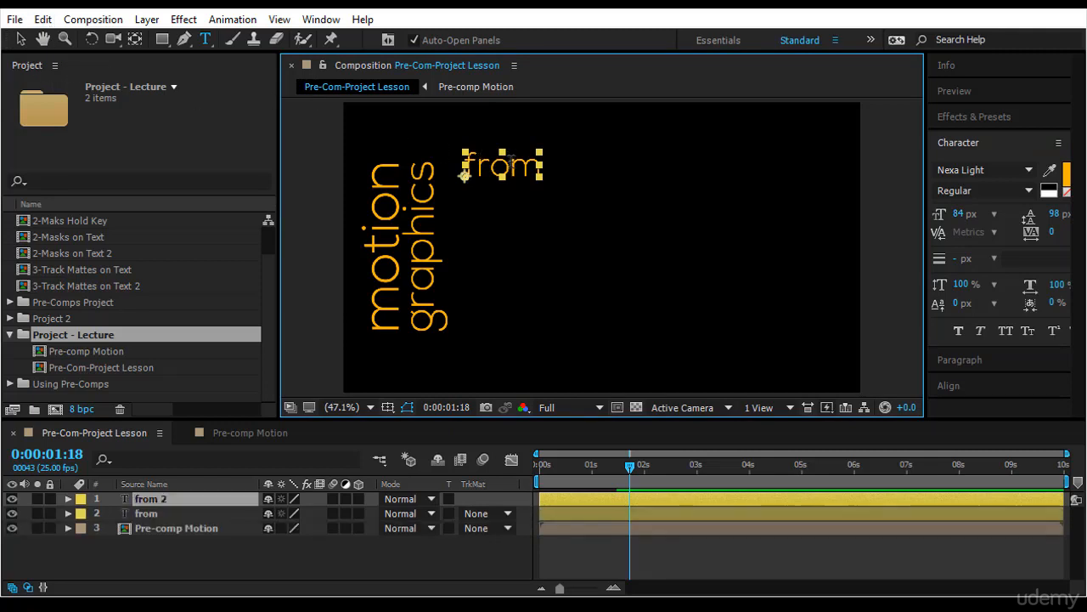
pyautogui.press('v')
pyautogui.moveTo(496, 158); pyautogui.dragTo(528, 312)
pyautogui.hotkey('ctrl', 'd')
pyautogui.hotkey('ctrl', 'd')
# Step: Replace the text of the second "from" in the column with "AE"
pyautogui.doubleClick(511, 203)
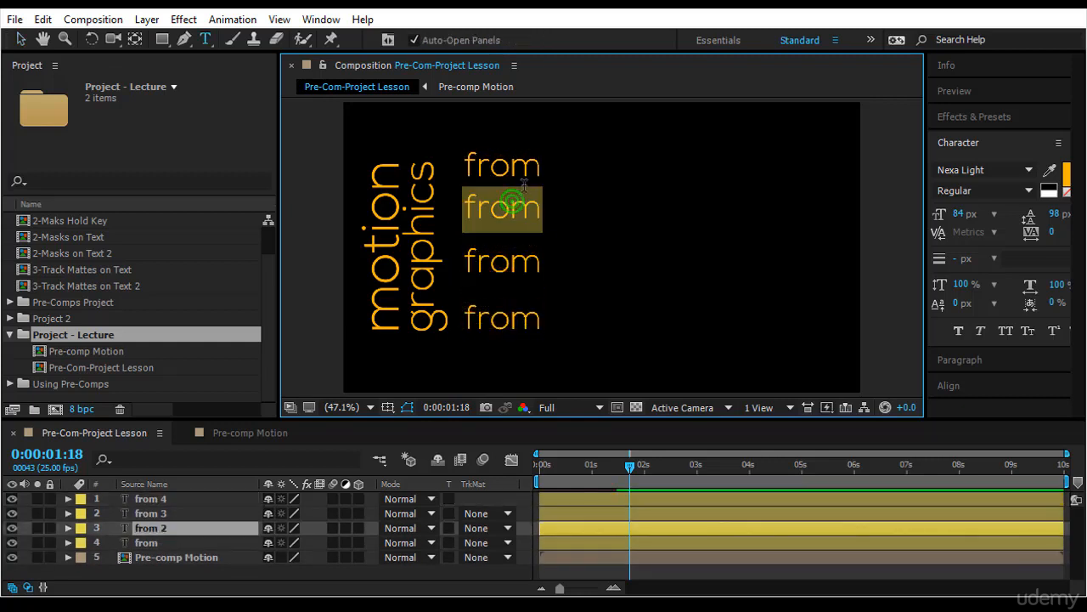
pyautogui.write('AE')
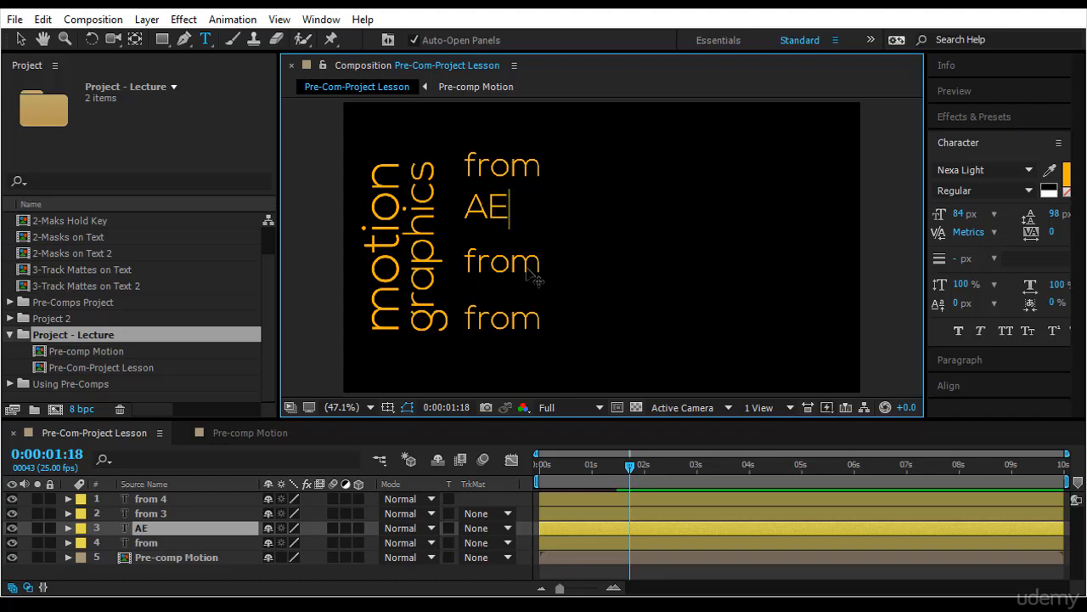
pyautogui.press('KP_Enter')
pyautogui.press('Return')
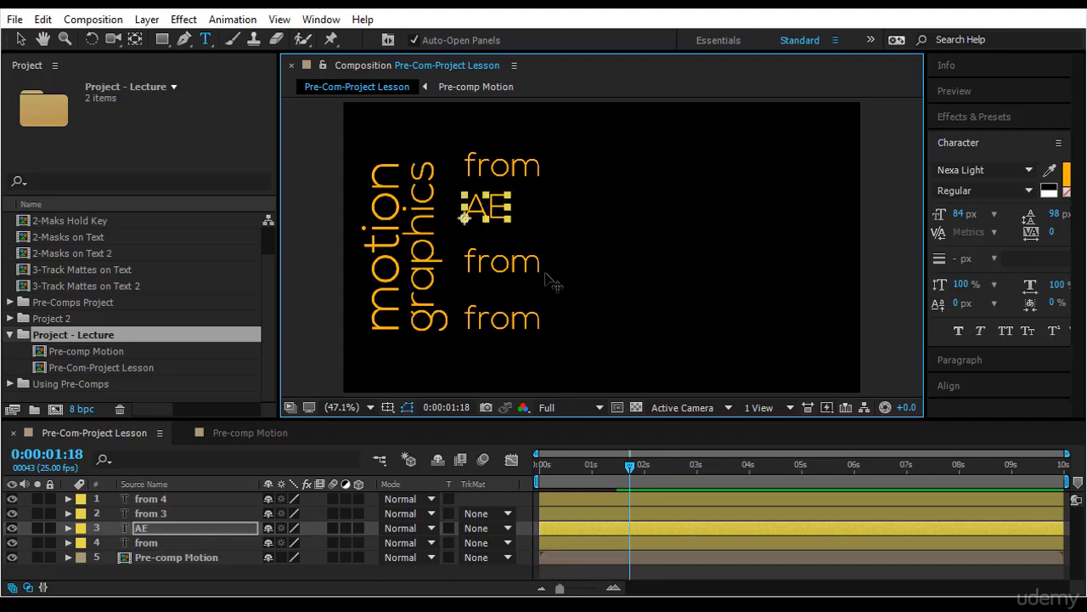
# Step: Replace the text of the third word in the column with "School"
pyautogui.click(514, 262)
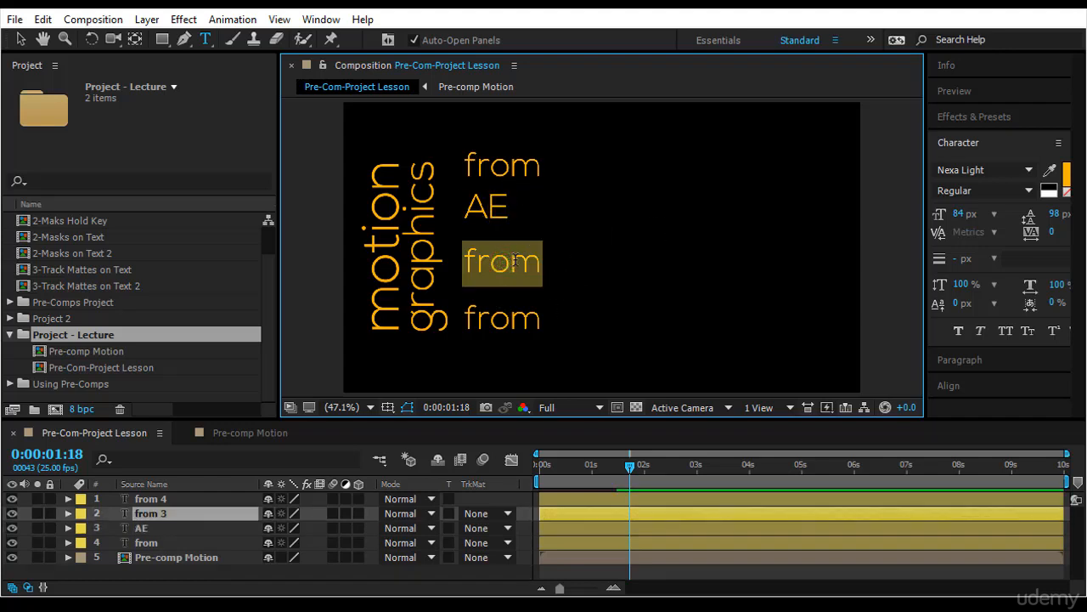
pyautogui.write('Scholl')
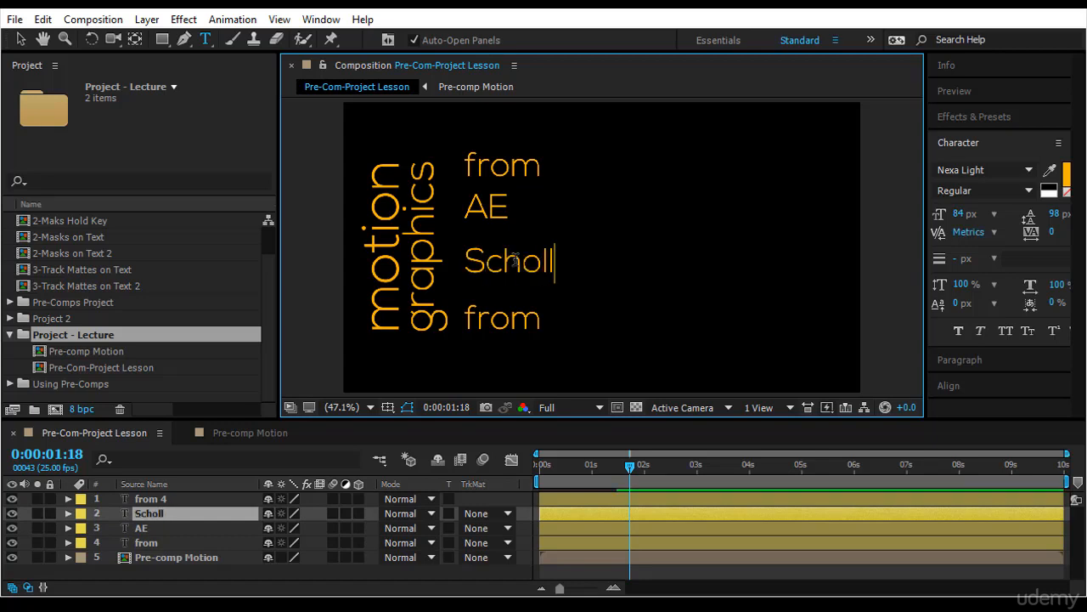
pyautogui.press('BackSpace')
pyautogui.press('BackSpace')
pyautogui.write('ol')
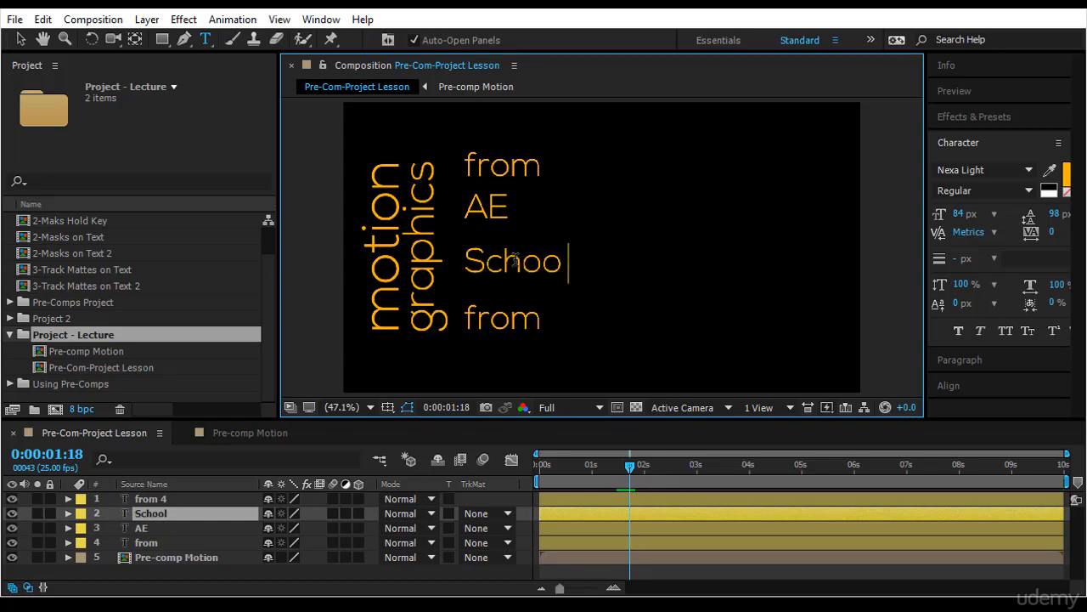
pyautogui.press('Escape')
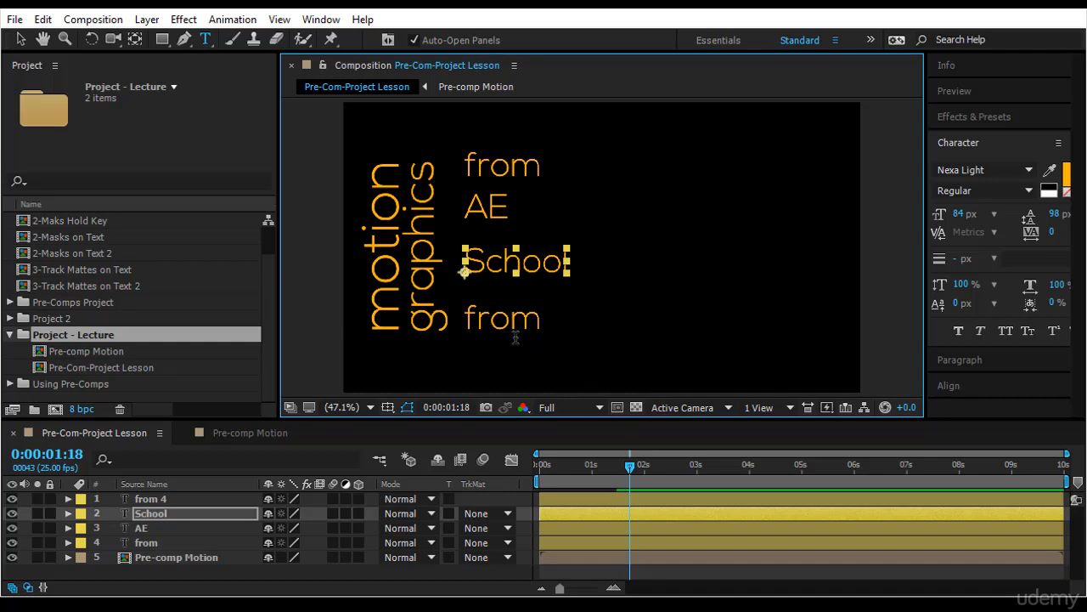
# Step: Replace the text of the lowest word in the column with "Online"
pyautogui.doubleClick(515, 320)
pyautogui.write('Onl')
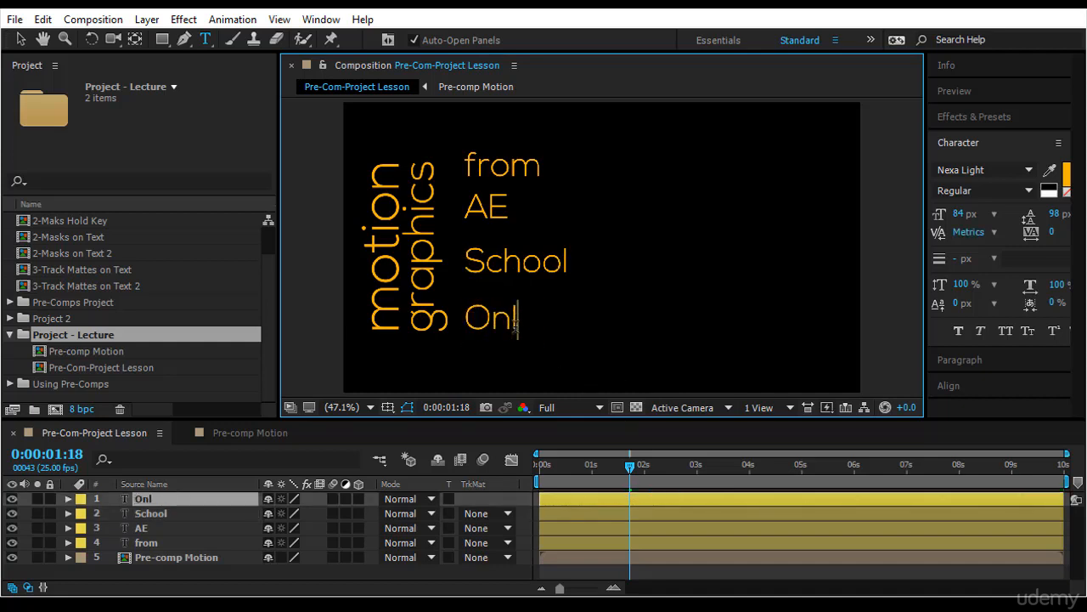
pyautogui.write('ine')
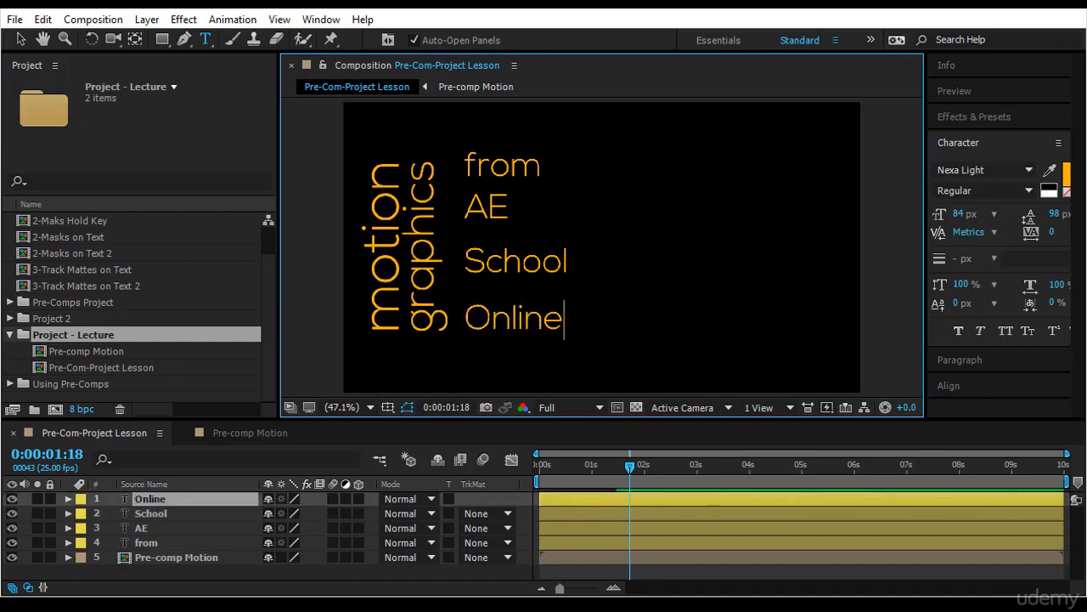
# Step: Turn snapping off and move the "from" text down to line up with the upper end of the rotated text
pyautogui.click(20, 38)
pyautogui.moveTo(515, 161); pyautogui.dragTo(531, 177)
pyautogui.click(458, 40)
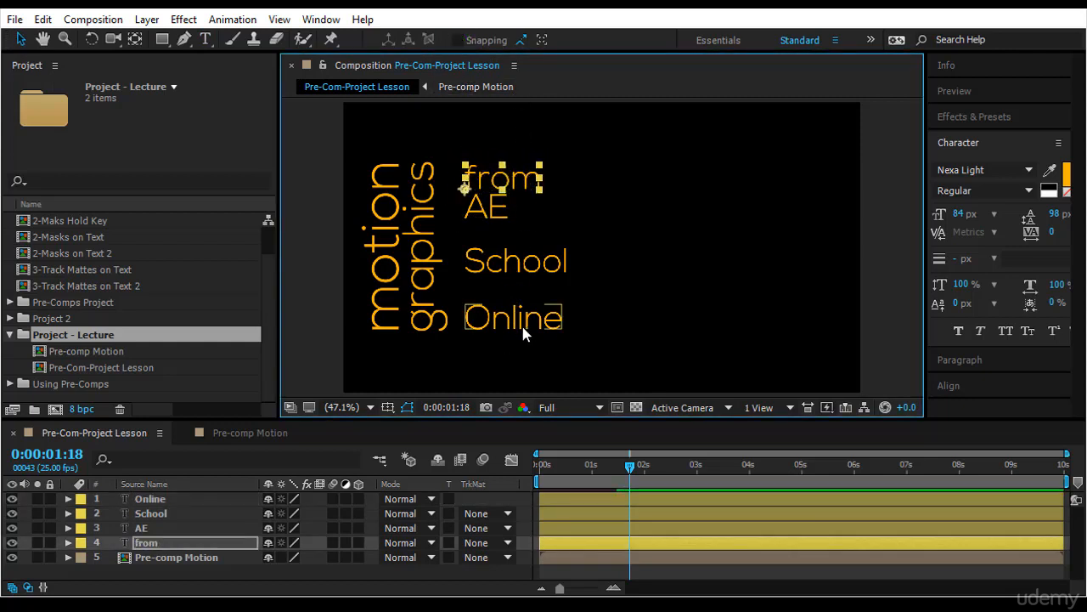
# Step: Align the left edges of the four words from, AE, School and Online and distribute them evenly by vertical center
pyautogui.moveTo(630, 144); pyautogui.dragTo(503, 335)
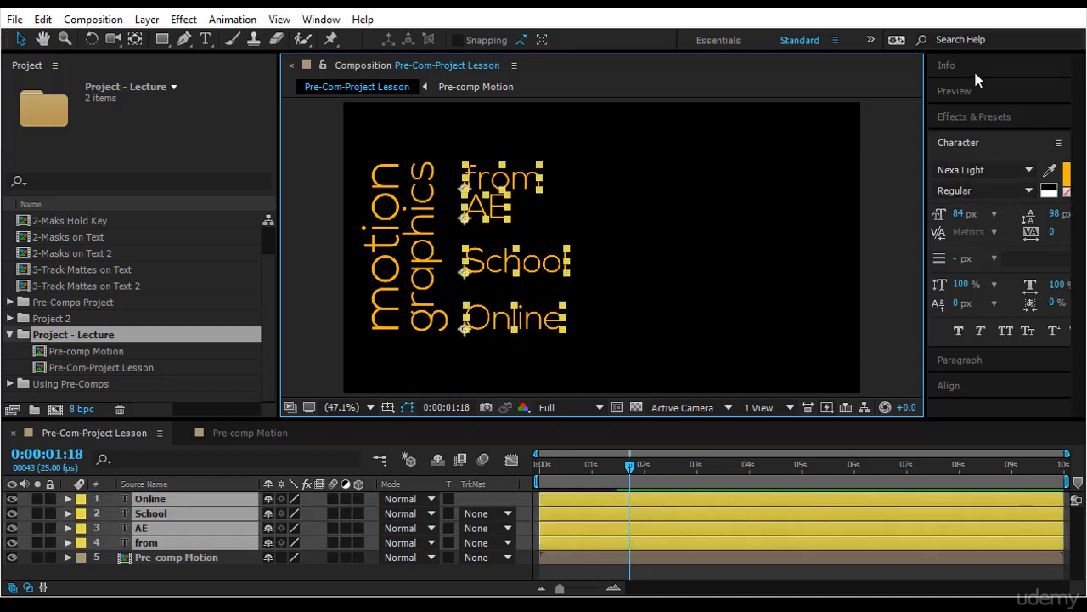
pyautogui.click(950, 384)
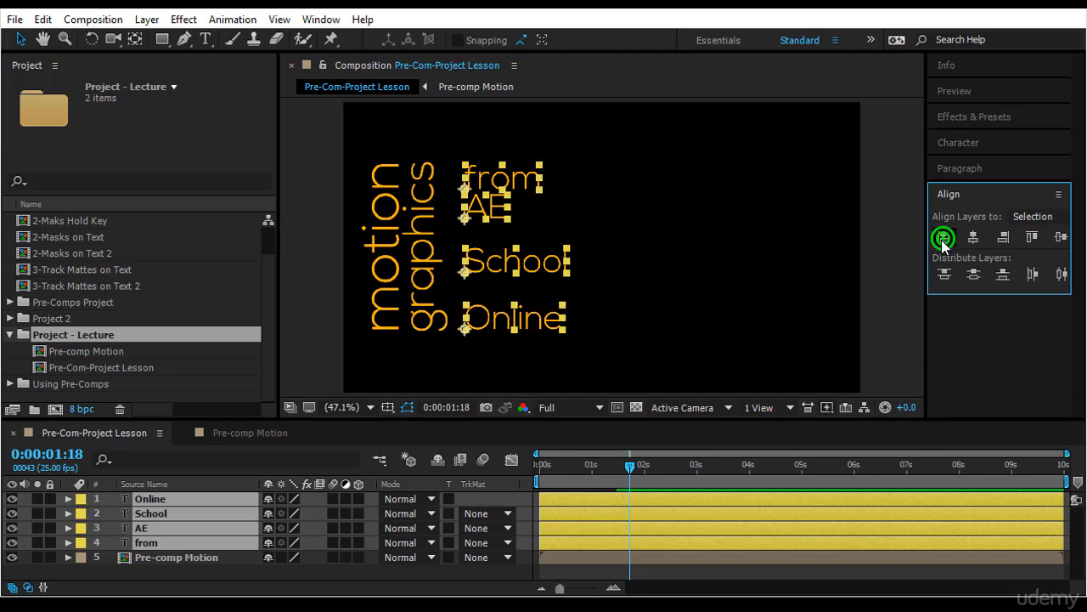
pyautogui.click(974, 273)
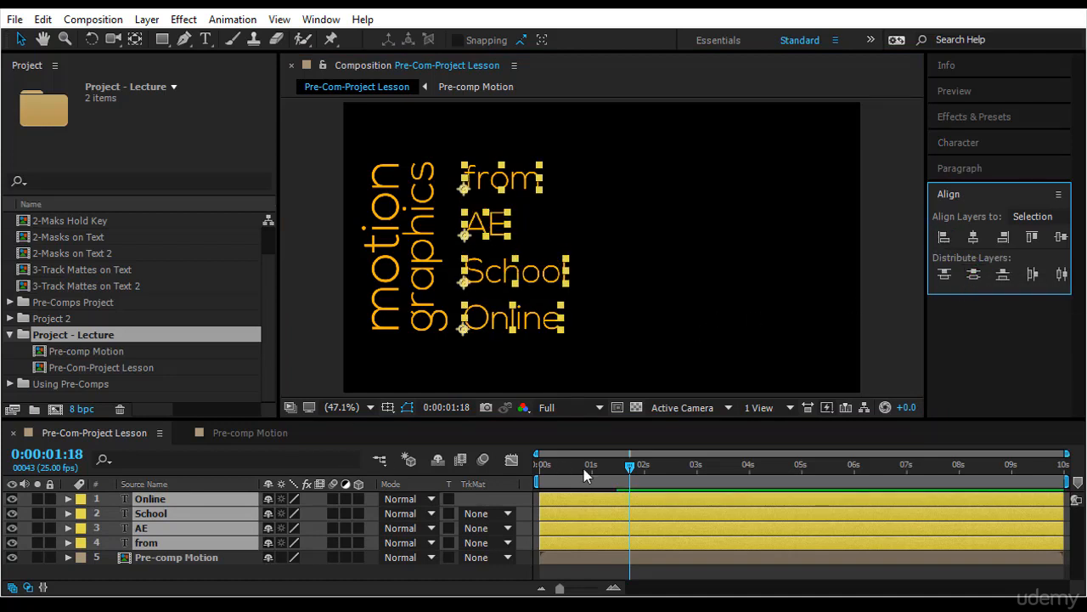
# Step: Pre-compose the four selected text layers into a new composition named "Pre-comp from"
pyautogui.rightClick(212, 502)
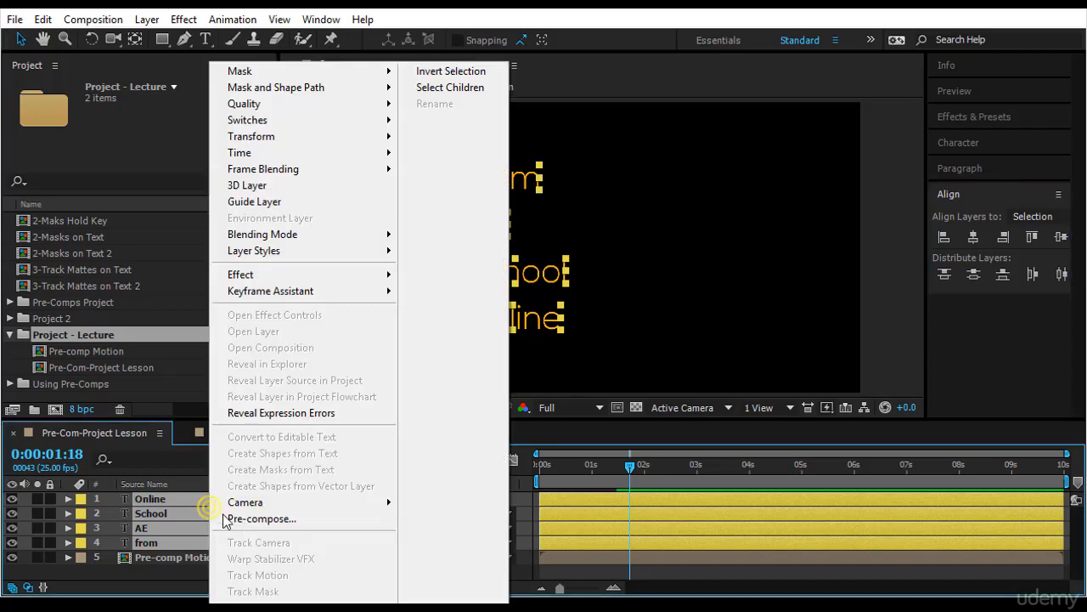
pyautogui.click(246, 517)
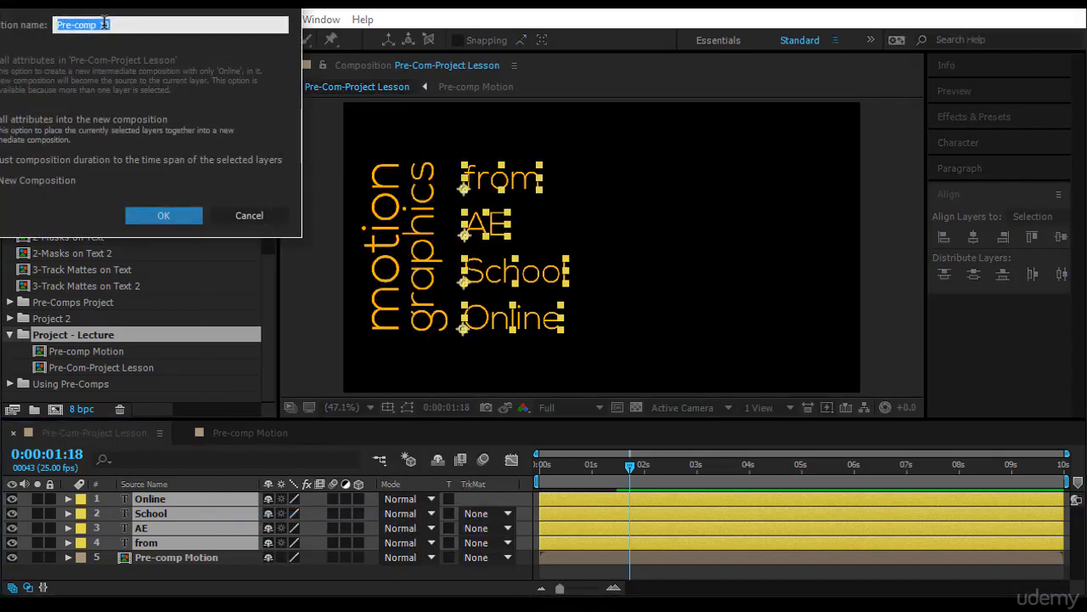
pyautogui.doubleClick(102, 25)
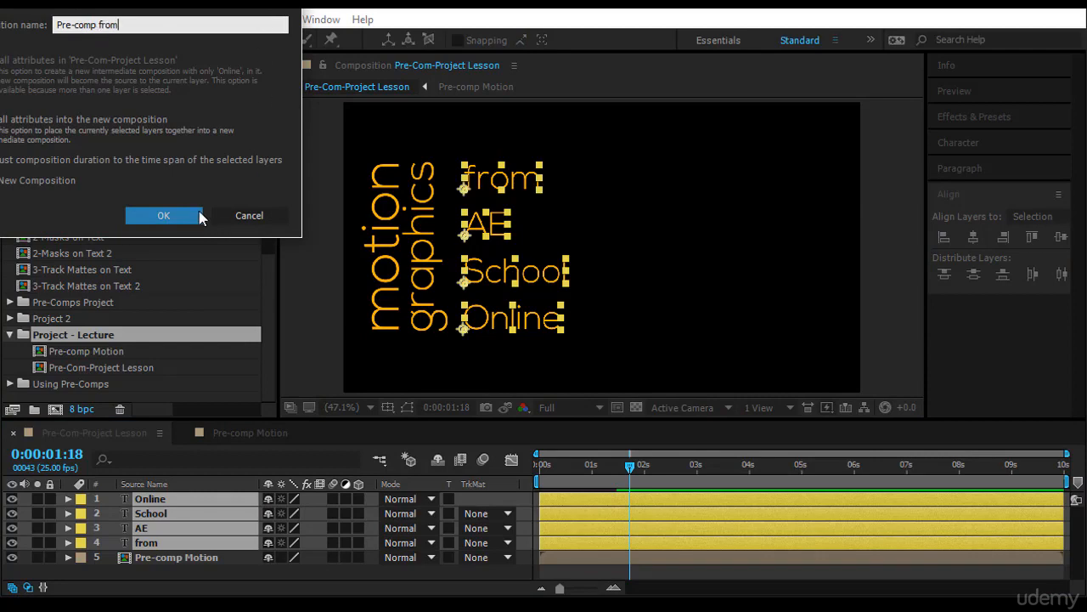
pyautogui.click(201, 215)
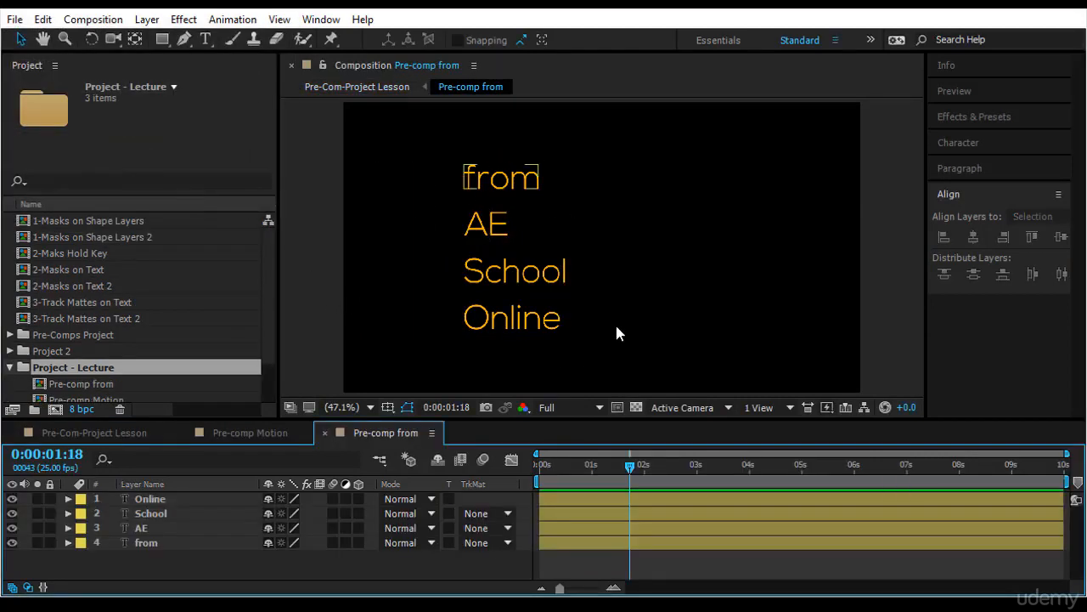
# Step: Draw a region of interest around the four words, with extra room below and to their right, and crop the composition to it
pyautogui.click(619, 407)
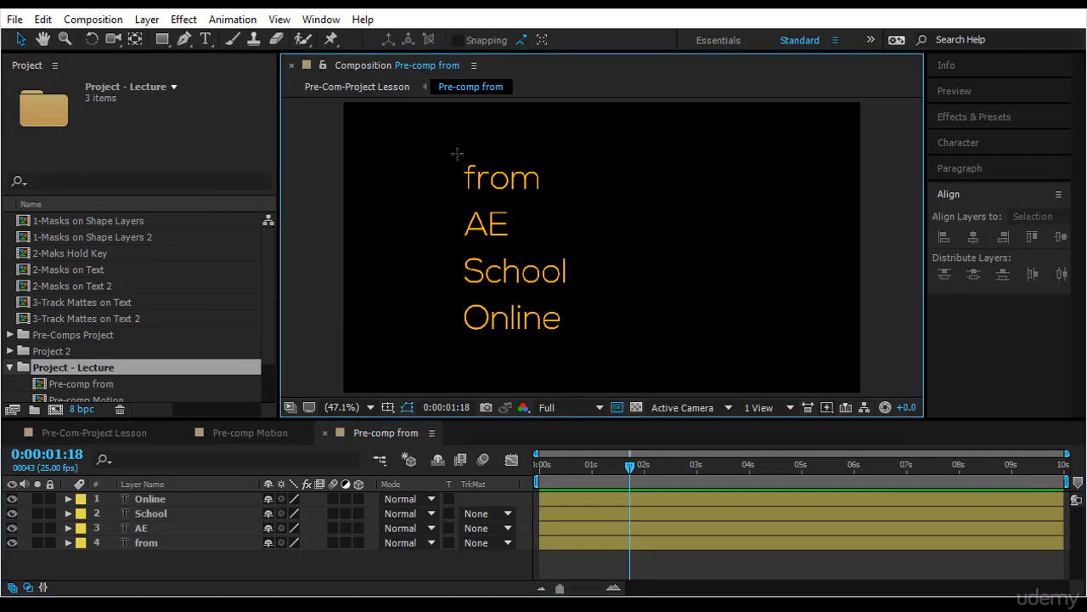
pyautogui.moveTo(448, 153); pyautogui.dragTo(585, 335)
pyautogui.click(515, 339)
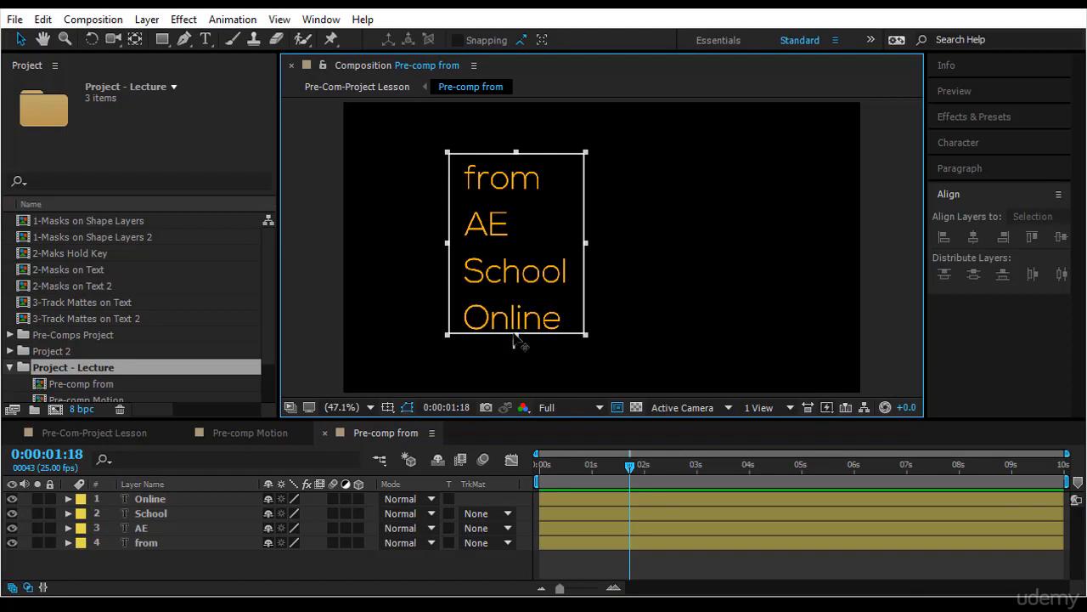
pyautogui.moveTo(515, 337); pyautogui.dragTo(516, 344)
pyautogui.moveTo(586, 245); pyautogui.dragTo(615, 250)
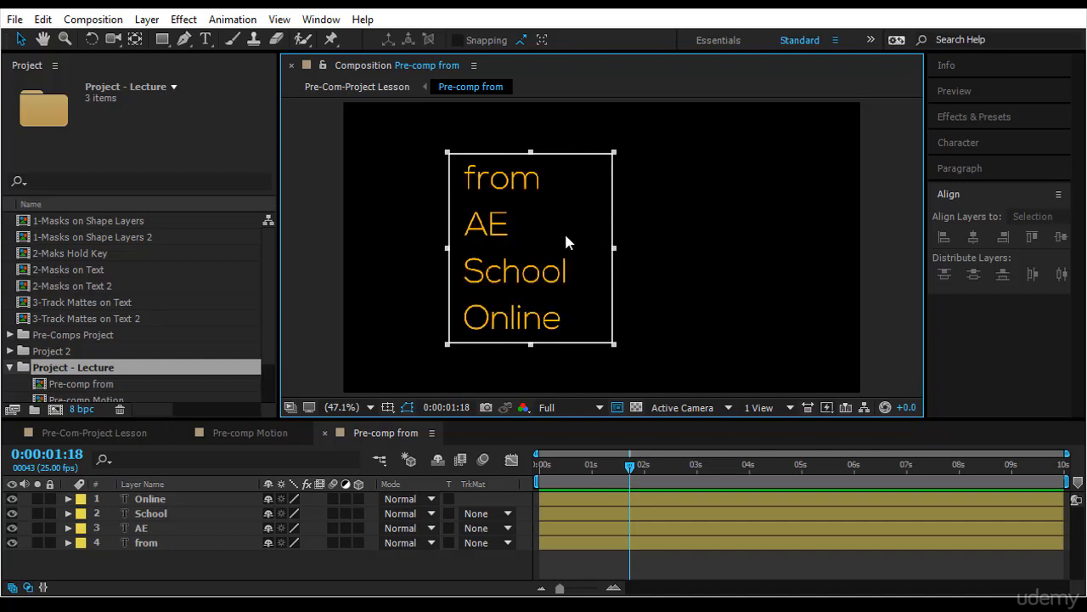
pyautogui.click(93, 19)
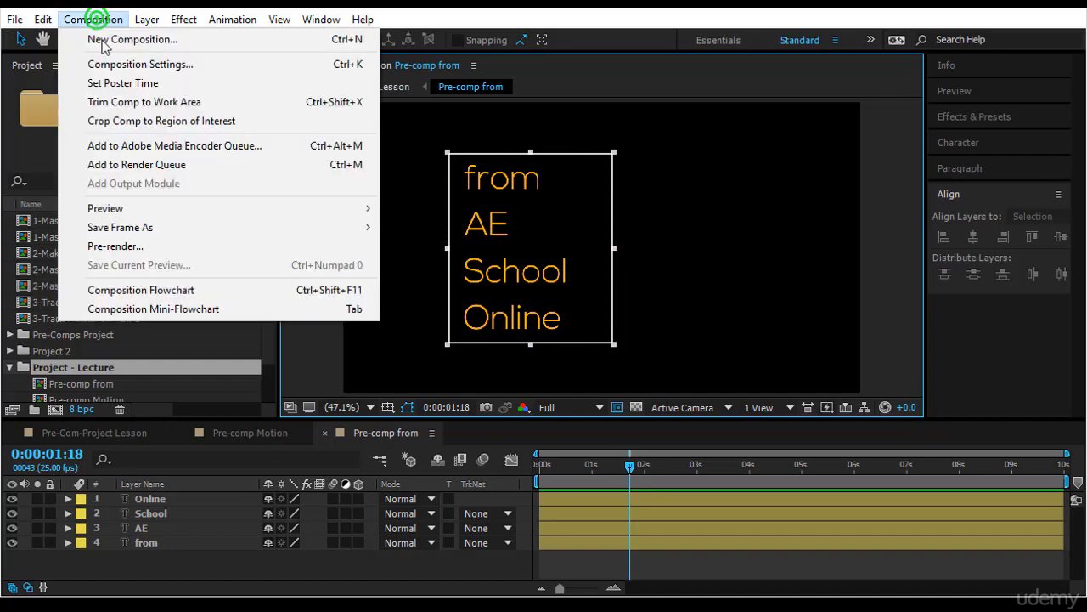
pyautogui.click(161, 121)
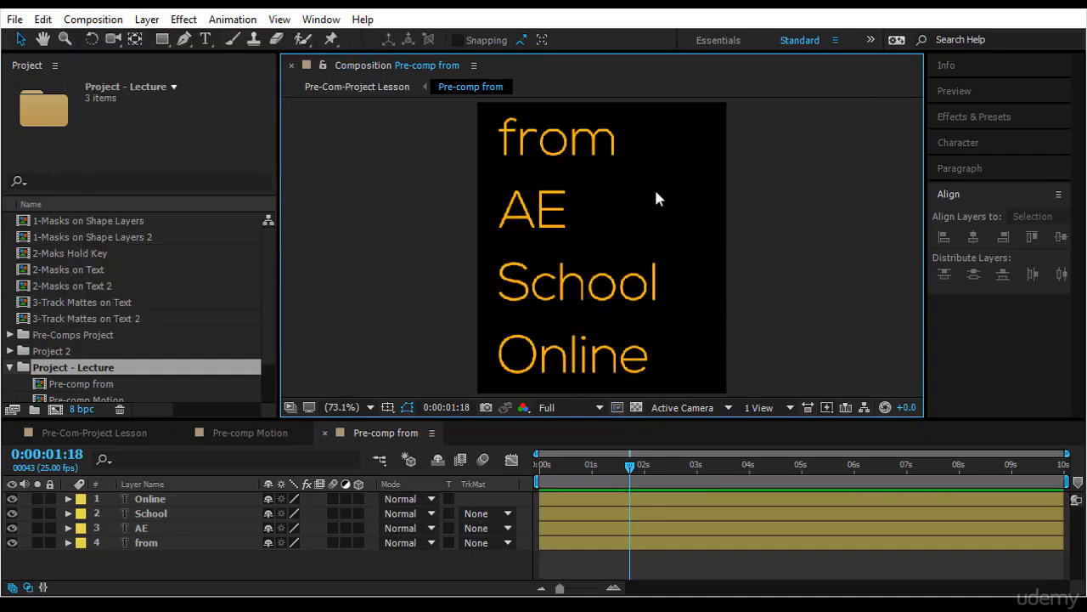
# Step: Add Position keyframes to all four text layers at 0:00:00:10 and enlarge the timeline so every layer fits
pyautogui.moveTo(621, 464); pyautogui.dragTo(567, 486)
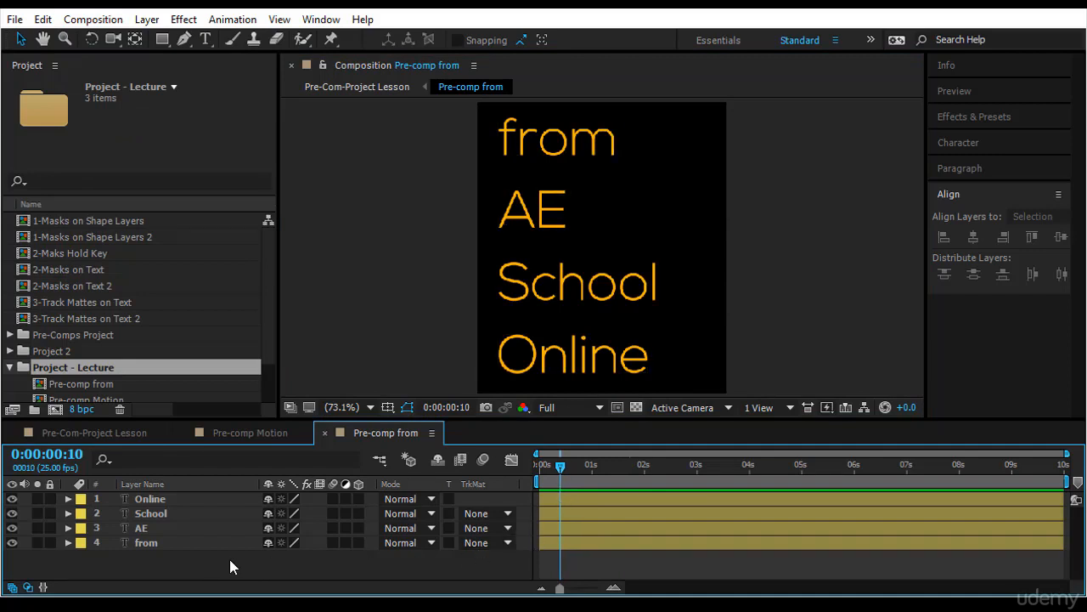
pyautogui.hotkey('ctrl', 'a')
pyautogui.press('p')
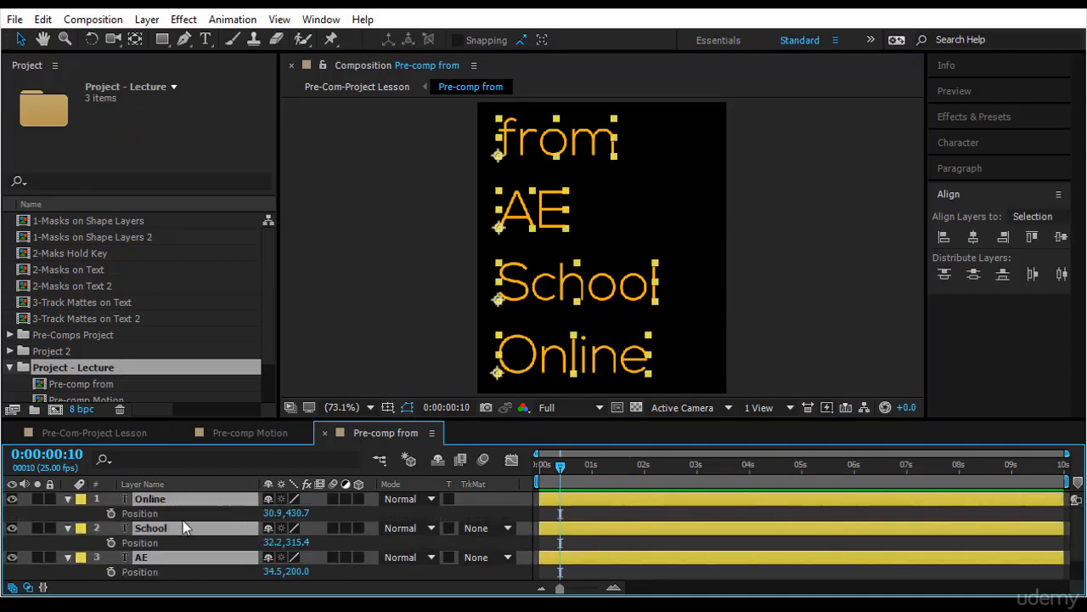
pyautogui.click(111, 513)
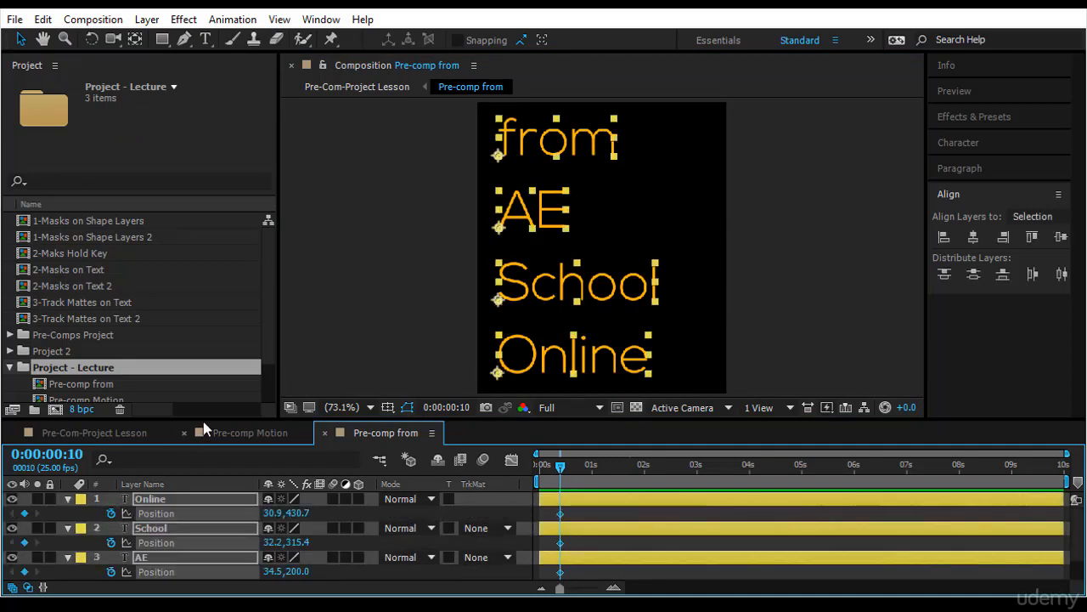
pyautogui.moveTo(204, 417); pyautogui.dragTo(204, 371)
pyautogui.click(805, 194)
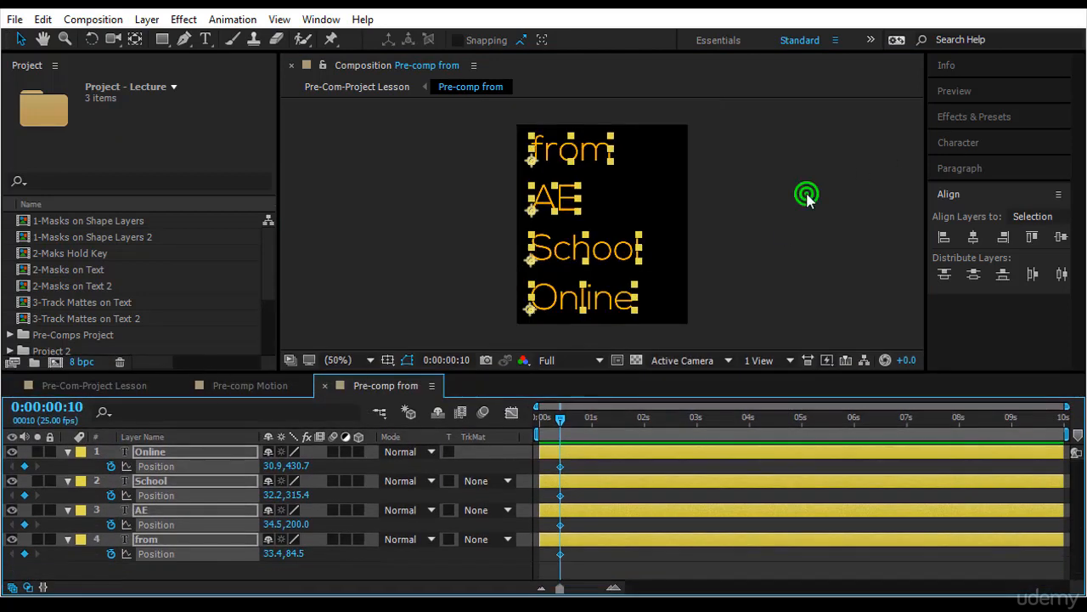
# Step: At 0:00:00:00, move the "from" layer horizontally out of the frame's right side to about 401.4, 84.5
pyautogui.moveTo(560, 423); pyautogui.dragTo(517, 414)
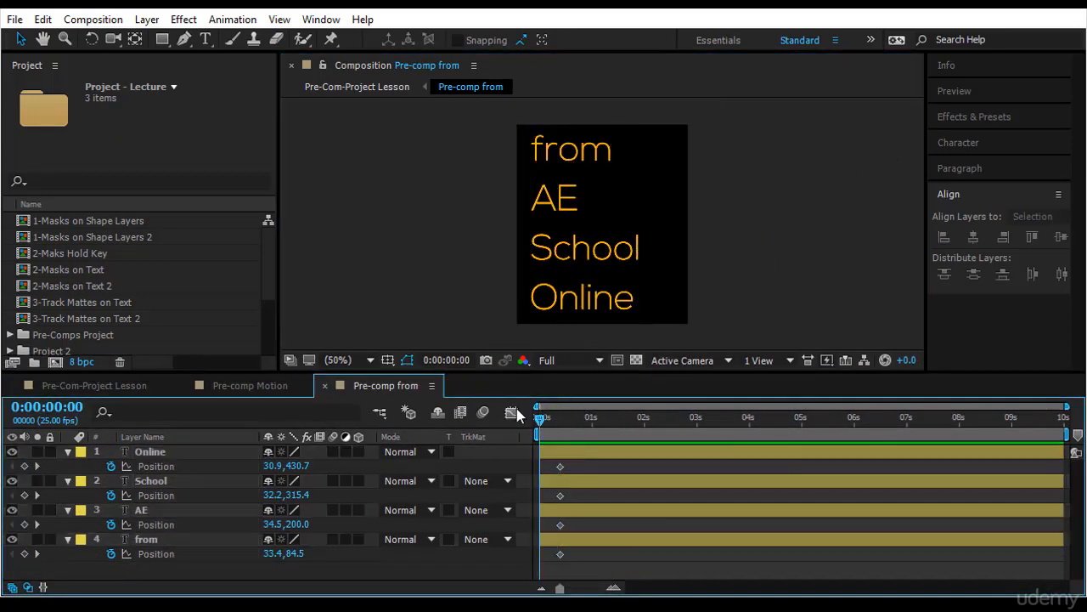
pyautogui.click(581, 161)
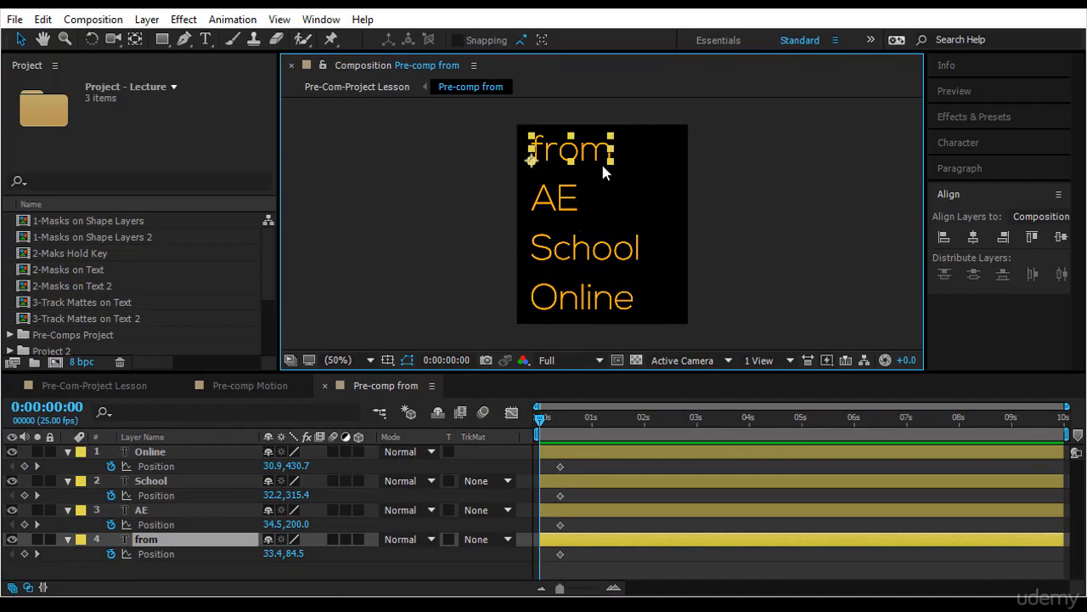
pyautogui.moveTo(603, 151); pyautogui.dragTo(759, 151)
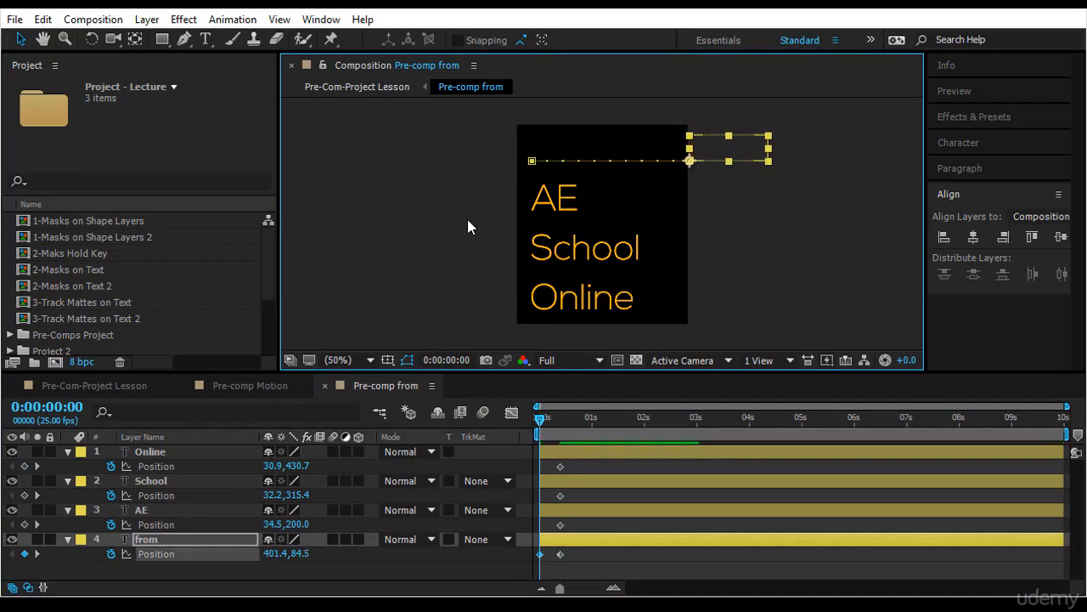
# Step: At 0:00:00:00, move the AE, School and Online layers horizontally past the frame's right side, shift "from" to about 423.4, 84.5, and preview
pyautogui.moveTo(466, 220); pyautogui.dragTo(588, 314)
pyautogui.moveTo(448, 184); pyautogui.dragTo(612, 313)
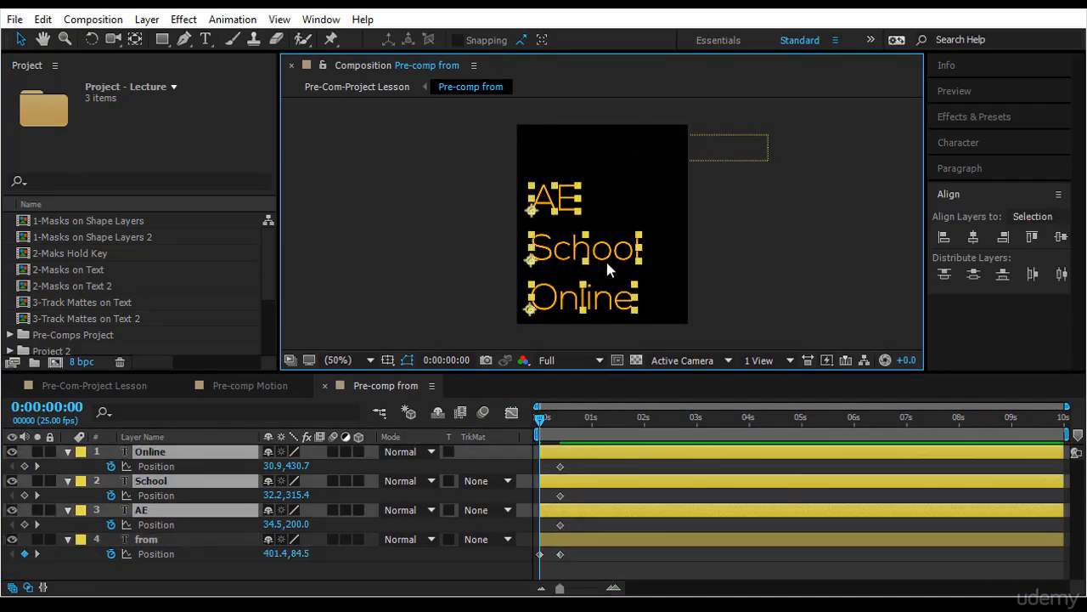
pyautogui.moveTo(697, 261); pyautogui.dragTo(864, 261)
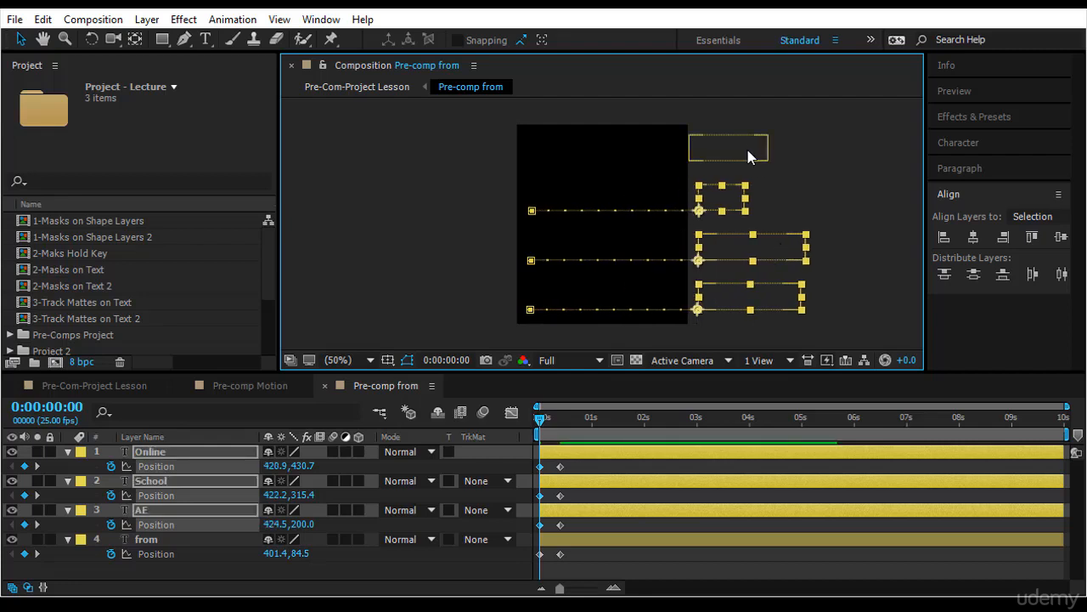
pyautogui.click(746, 146)
pyautogui.moveTo(745, 150); pyautogui.dragTo(759, 153)
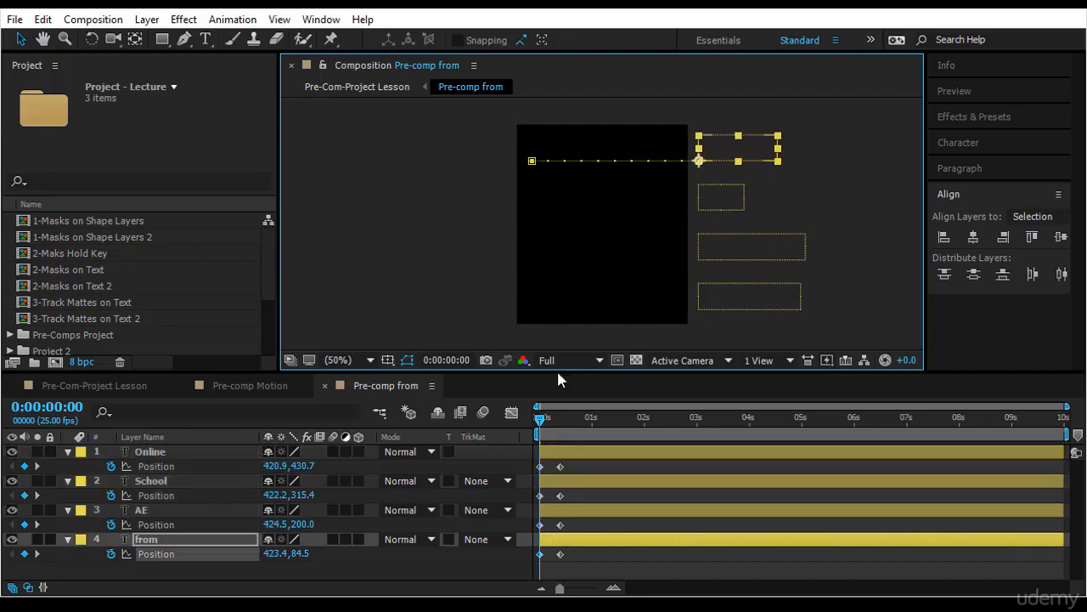
pyautogui.click(962, 89)
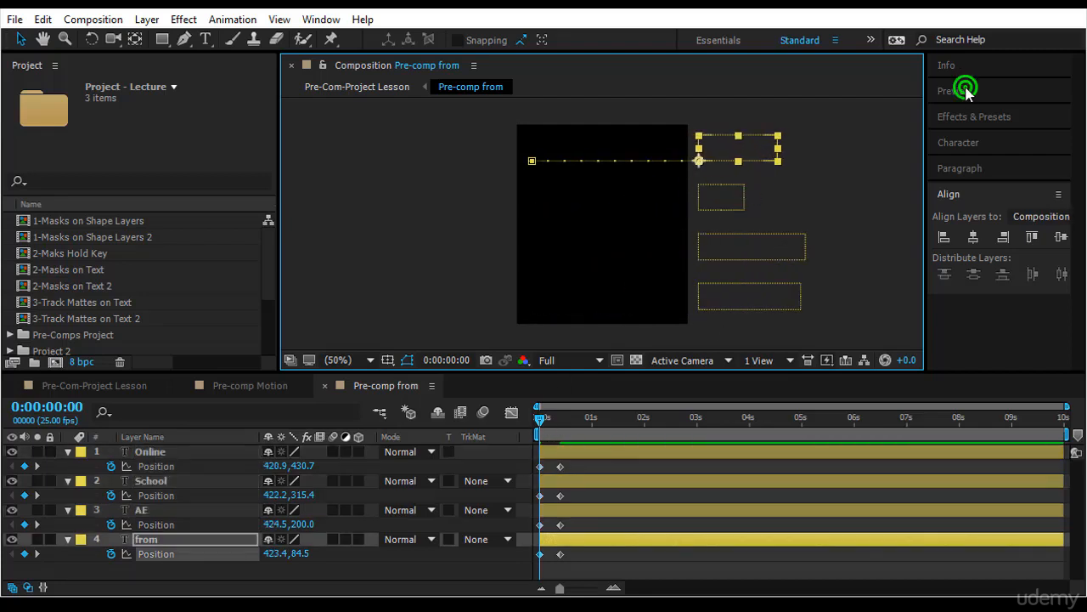
pyautogui.click(984, 115)
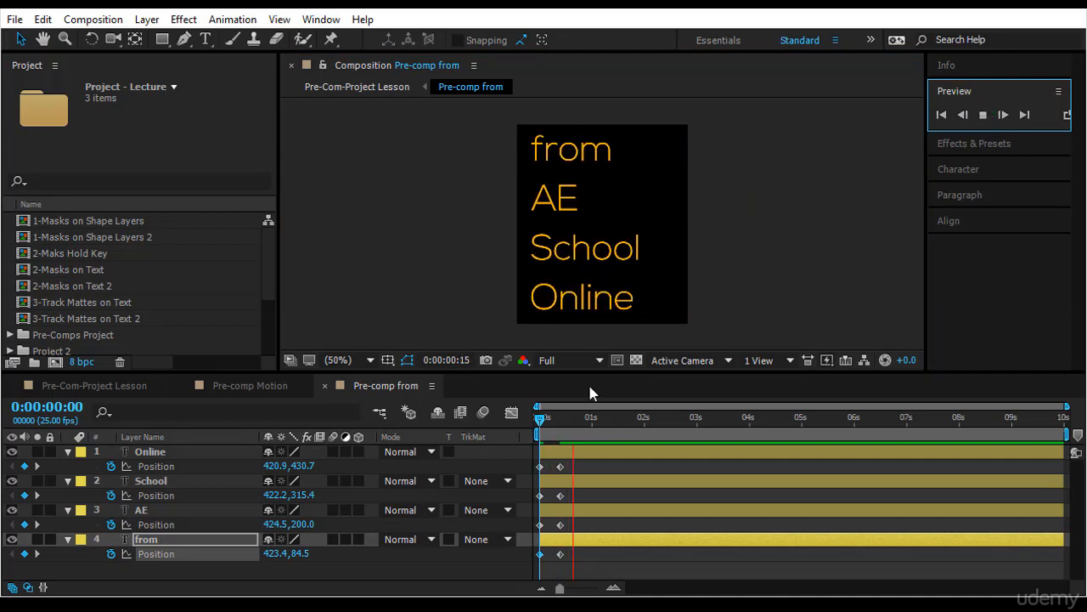
# Step: Stagger the AE, School and Online layers in time so each starts a few frames after the previous word, and preview the animation
pyautogui.click(542, 421)
pyautogui.moveTo(553, 423); pyautogui.dragTo(496, 428)
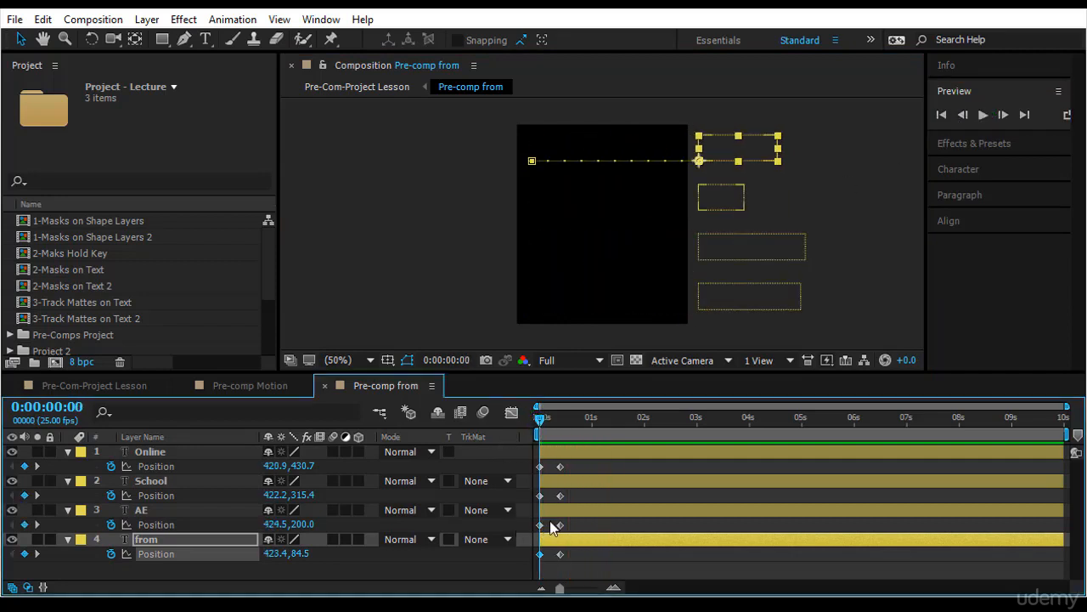
pyautogui.moveTo(574, 521); pyautogui.dragTo(585, 521)
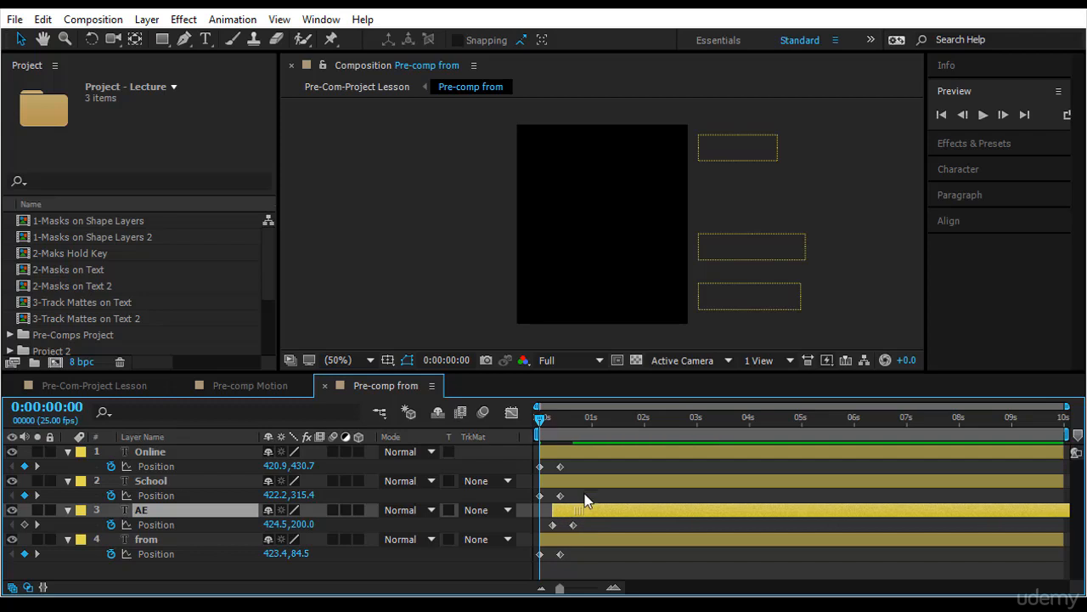
pyautogui.moveTo(590, 482); pyautogui.dragTo(640, 458)
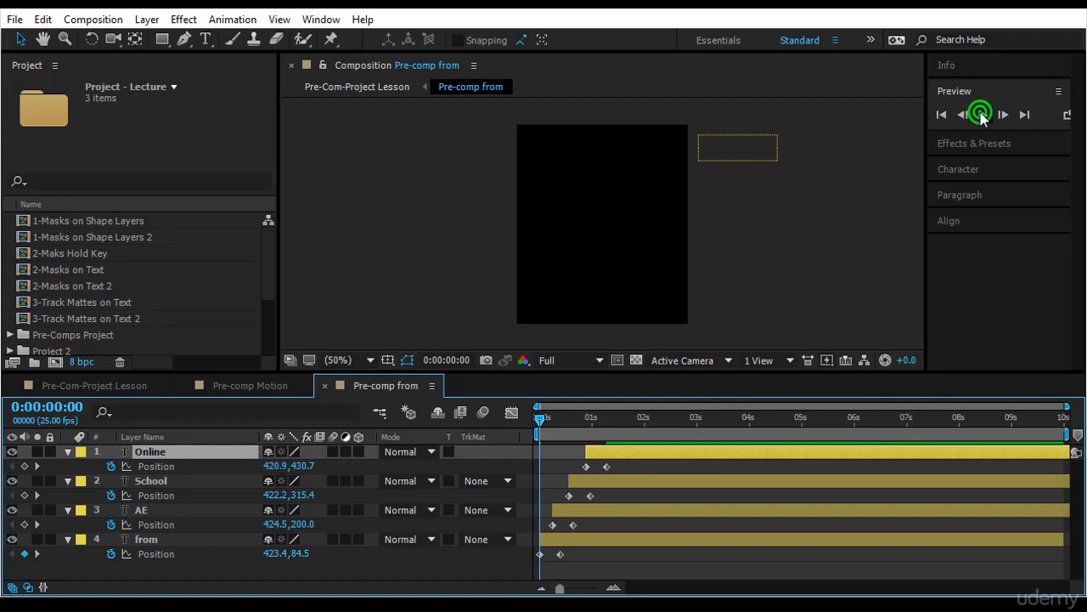
pyautogui.click(981, 115)
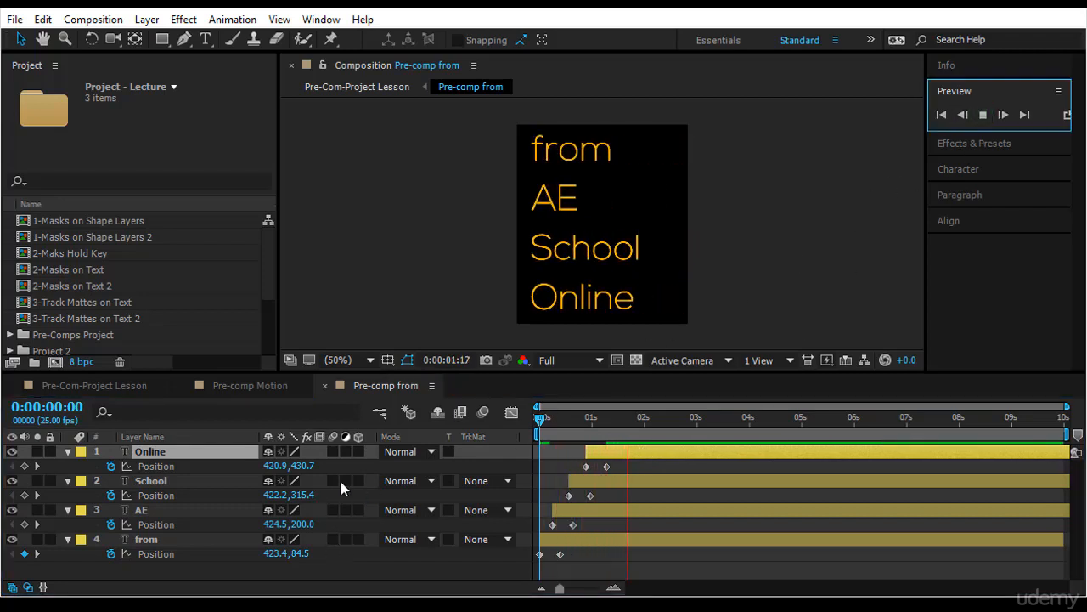
# Step: Enable motion blur for all four text layers and the composition, and preview it from the first frame
pyautogui.moveTo(333, 451); pyautogui.dragTo(339, 544)
pyautogui.click(481, 412)
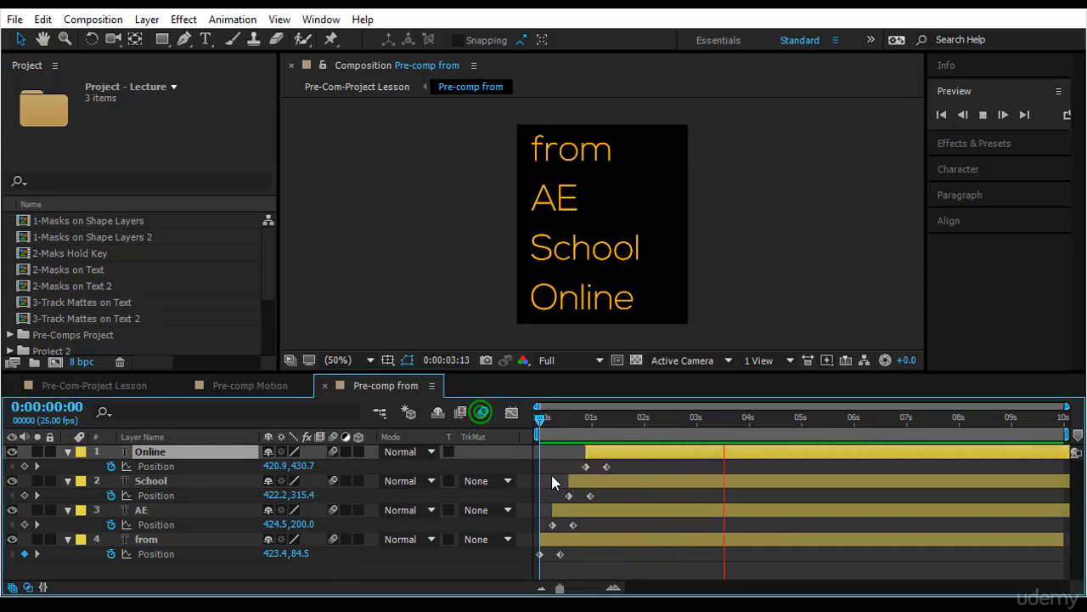
pyautogui.click(539, 418)
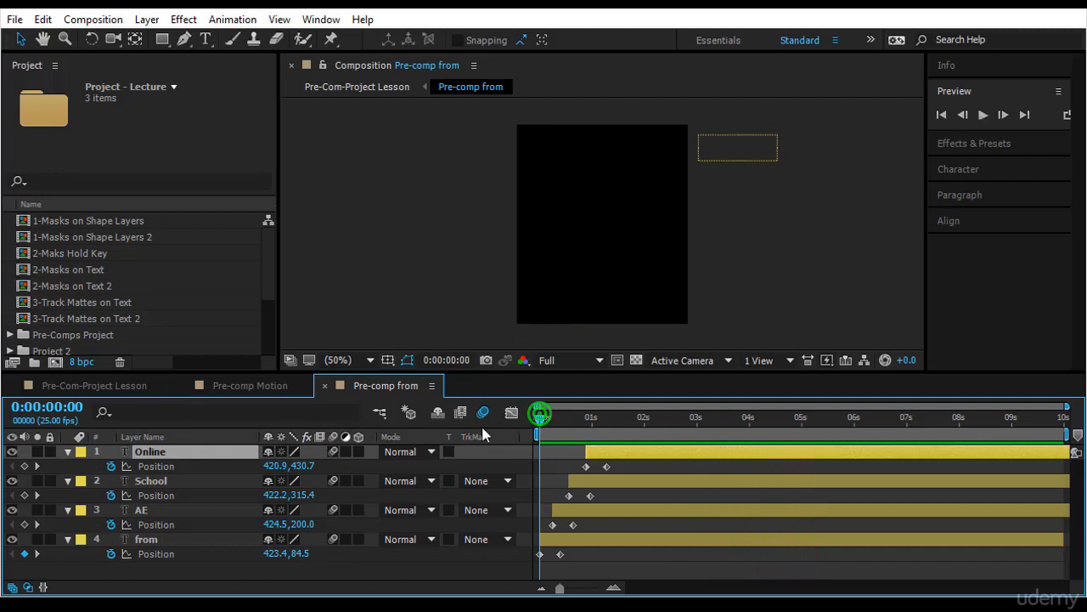
pyautogui.click(983, 115)
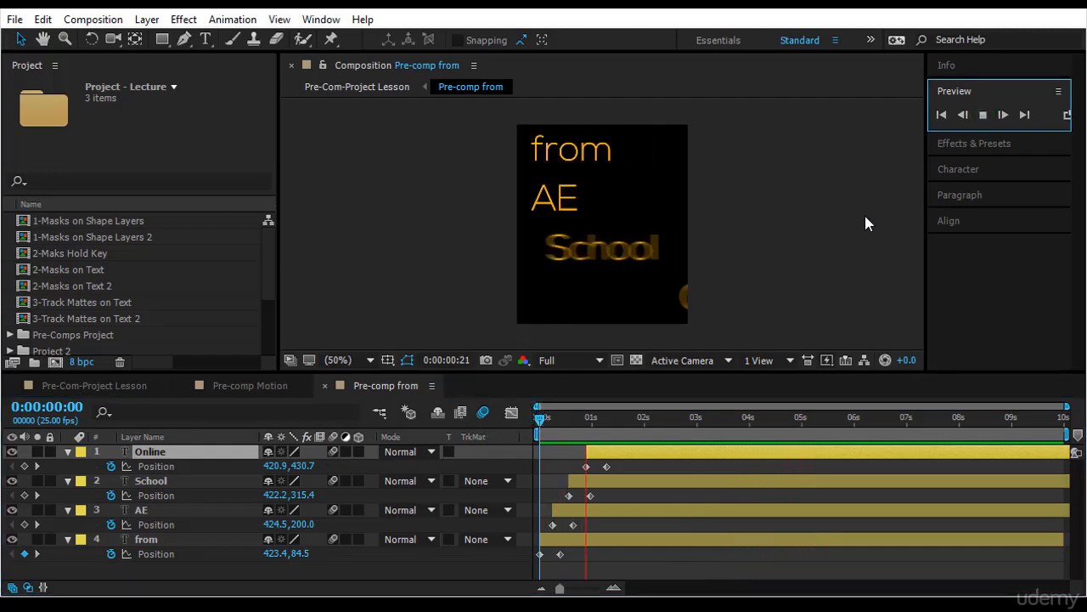
# Step: In Pre-Com-Project Lesson at 0:00:01:20, place Pre-comp from beside the rotated title and scale it down slightly to the title's height
pyautogui.click(76, 387)
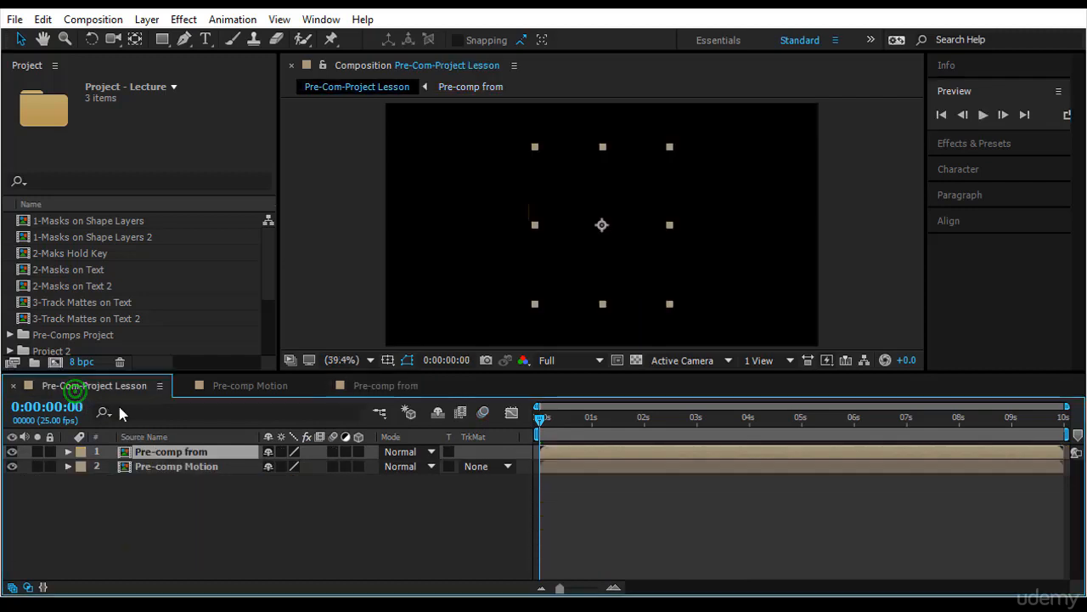
pyautogui.moveTo(543, 420); pyautogui.dragTo(634, 439)
pyautogui.click(582, 259)
pyautogui.moveTo(582, 259); pyautogui.dragTo(527, 261)
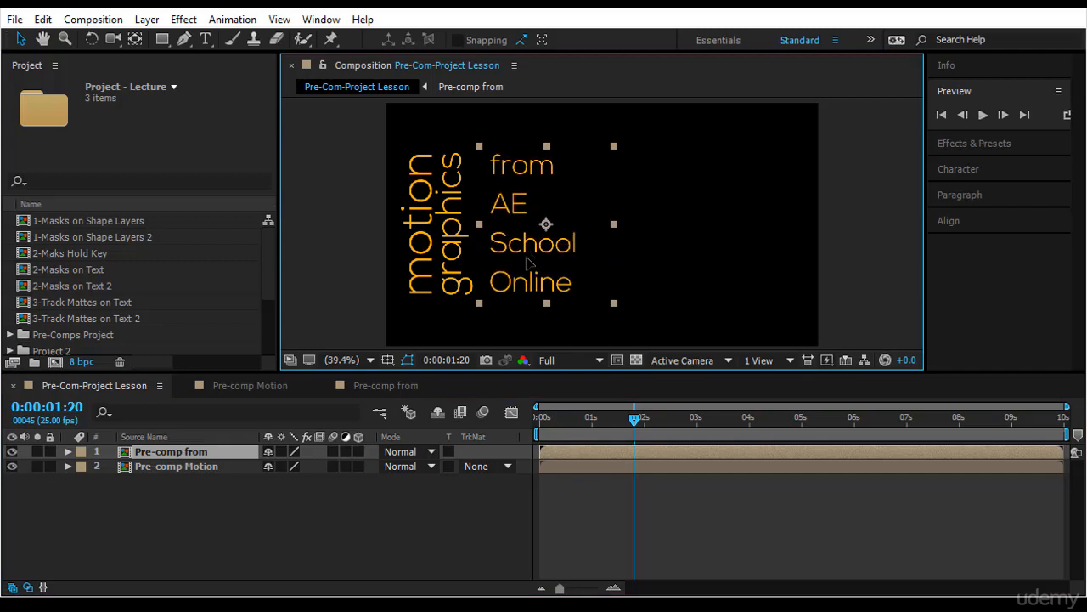
pyautogui.moveTo(614, 146); pyautogui.dragTo(611, 151)
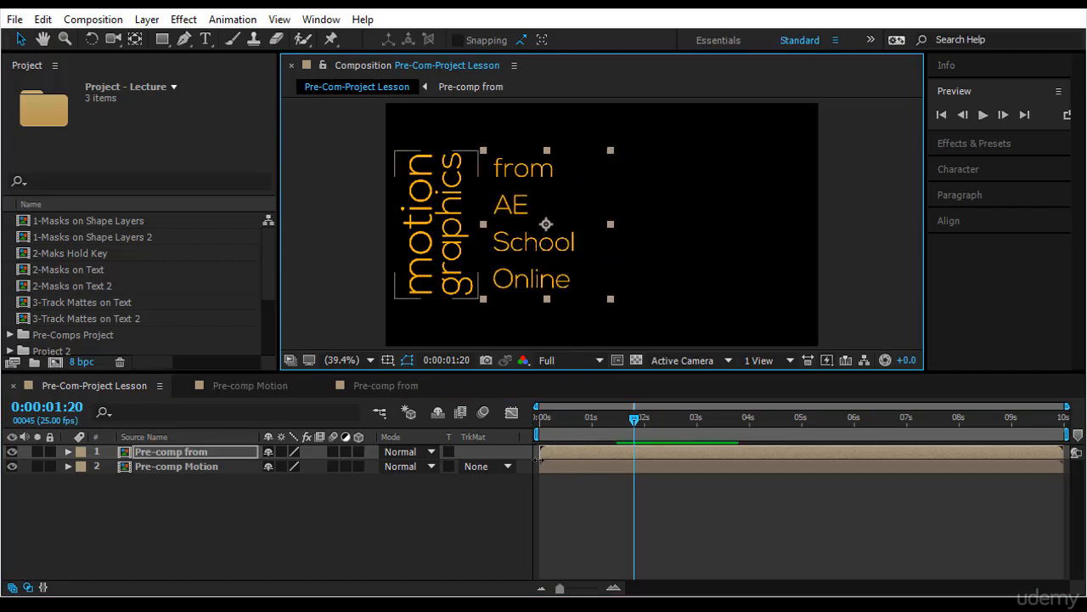
# Step: Shift the Pre-comp from layer to start at about 0:00:01:13 and preview the main composition from the beginning
pyautogui.moveTo(553, 456); pyautogui.dragTo(658, 453)
pyautogui.moveTo(634, 417); pyautogui.dragTo(616, 432)
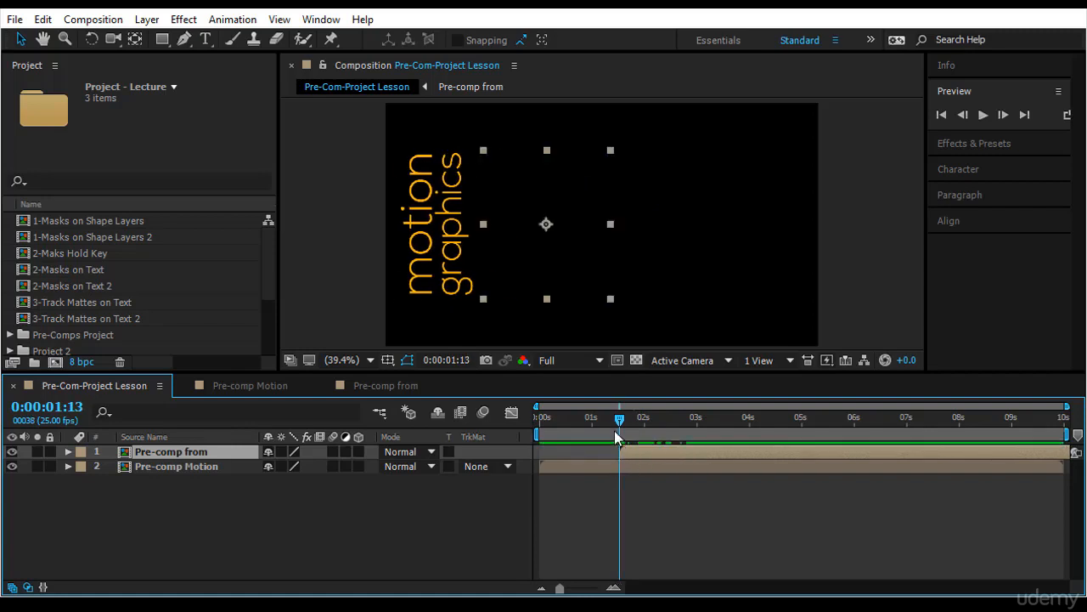
pyautogui.click(612, 420)
pyautogui.press('Home')
pyautogui.click(983, 114)
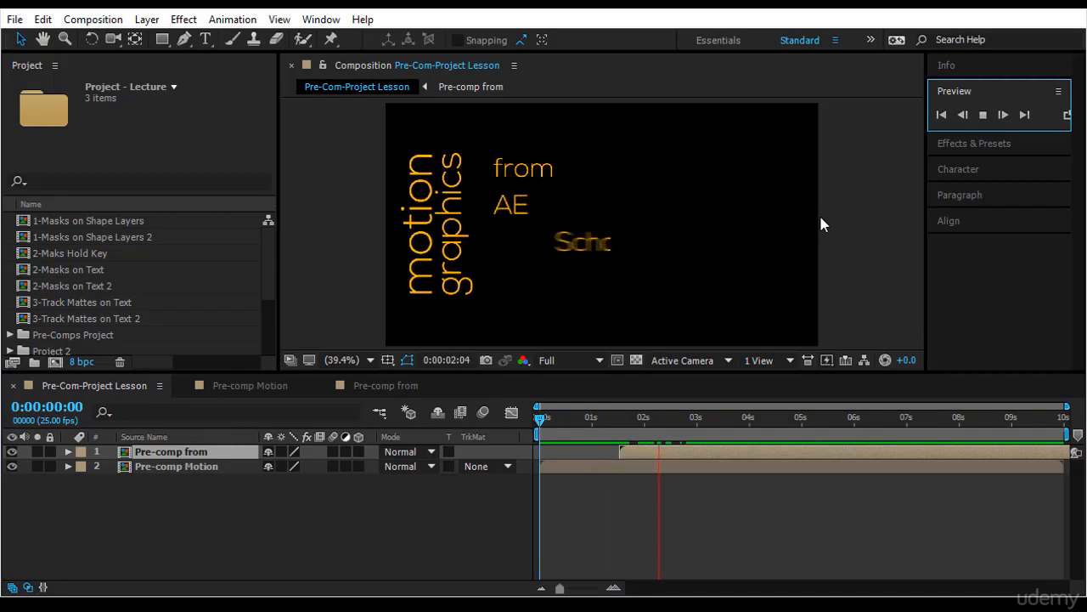
# Step: At 0:00:02:24, add a text layer reading "AWESOME" in the empty area to the right of the four words
pyautogui.moveTo(540, 417); pyautogui.dragTo(695, 422)
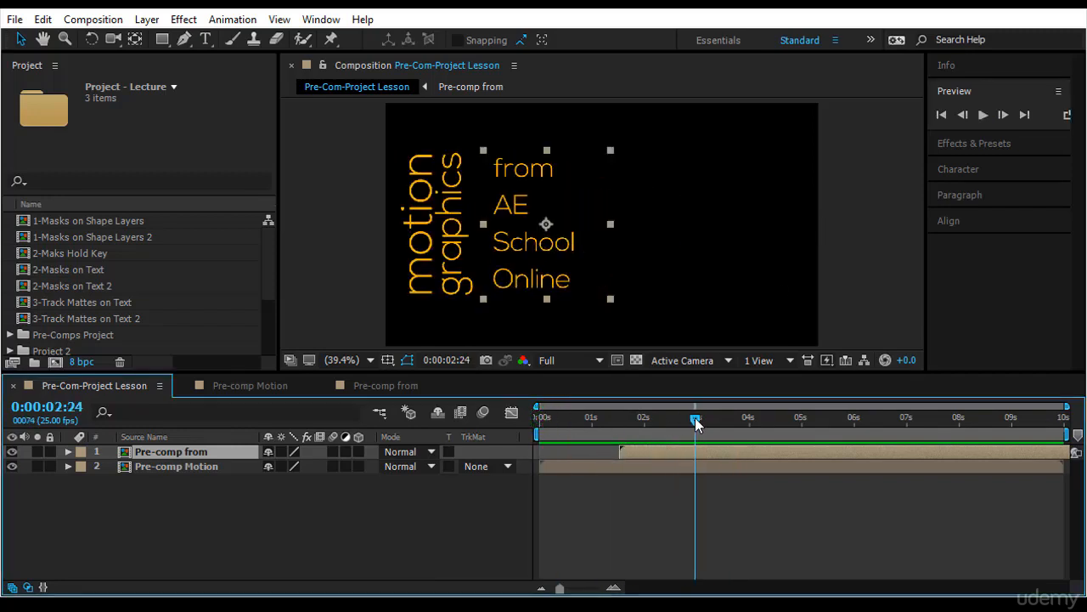
pyautogui.click(206, 39)
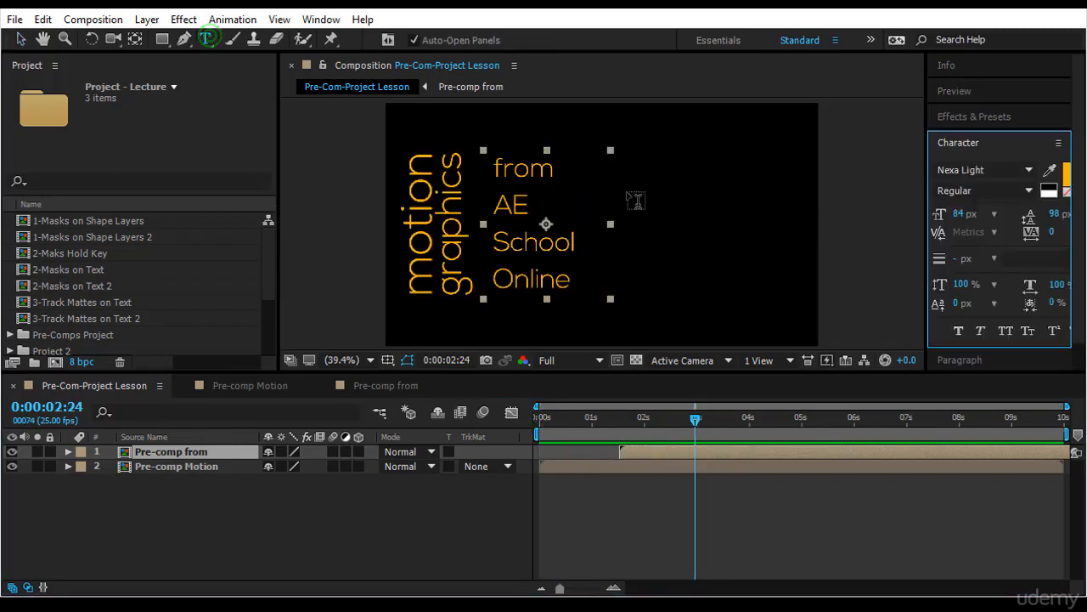
pyautogui.click(645, 168)
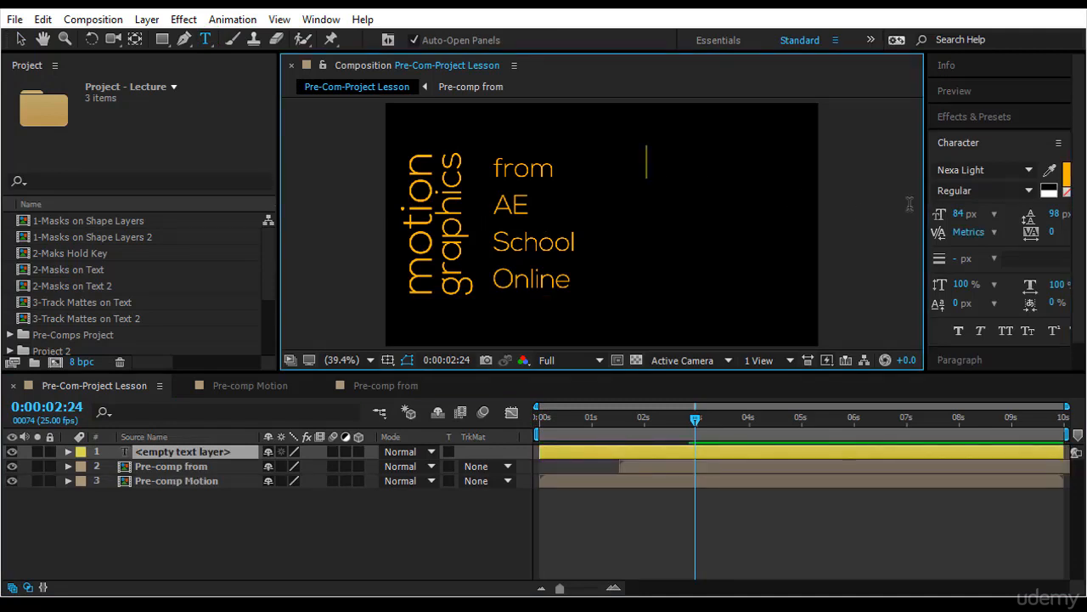
pyautogui.write('AWESOME')
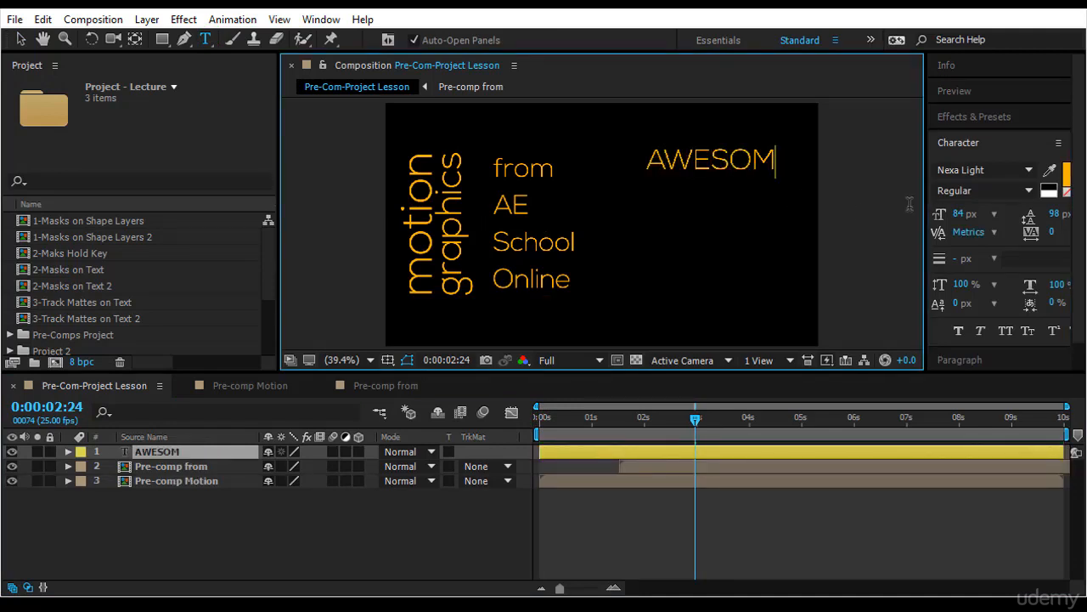
pyautogui.click(20, 37)
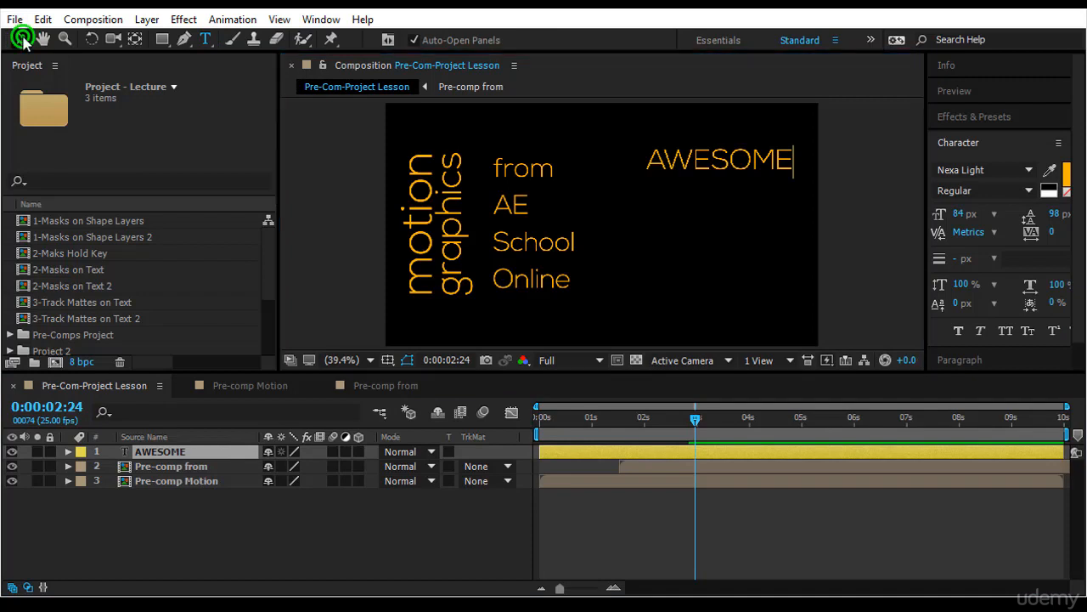
# Step: Duplicate the AWESOME layer, place the copy directly below it and change its text to "simple"
pyautogui.hotkey('ctrl', 'd')
pyautogui.moveTo(739, 157); pyautogui.dragTo(744, 197)
pyautogui.doubleClick(744, 197)
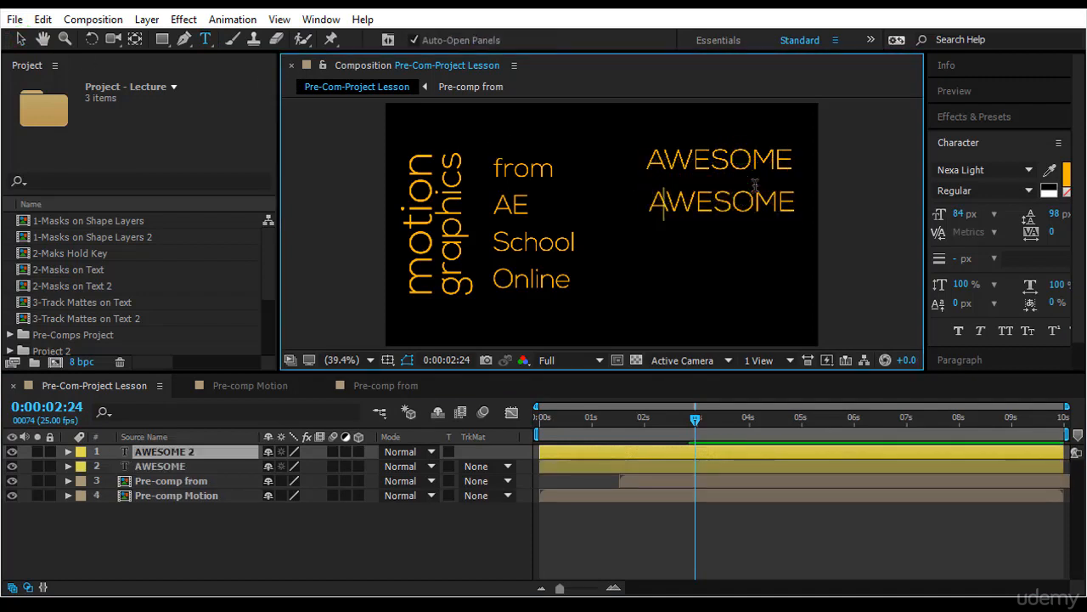
pyautogui.write('simple')
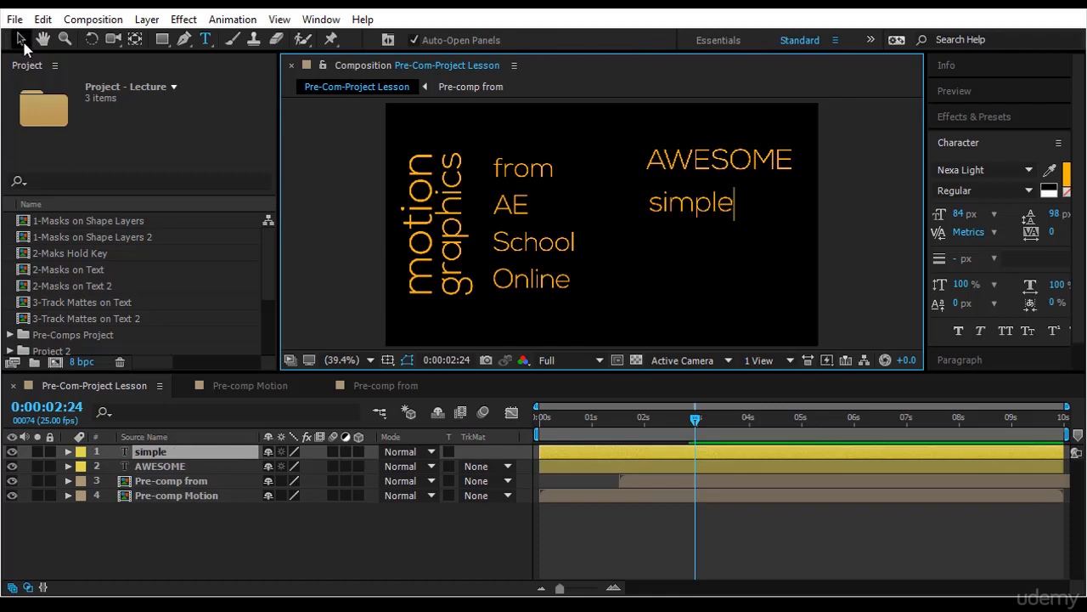
pyautogui.click(21, 39)
# Step: Duplicate the "simple" layer, place the copy below it and replace its text with "techniques"
pyautogui.hotkey('ctrl', 'd')
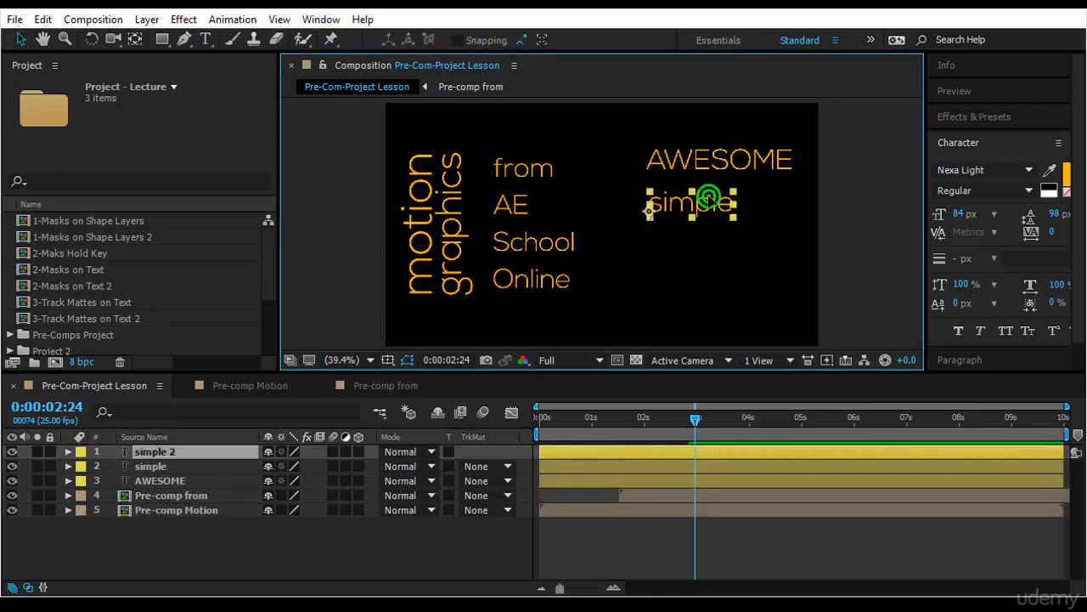
pyautogui.moveTo(704, 197); pyautogui.dragTo(704, 243)
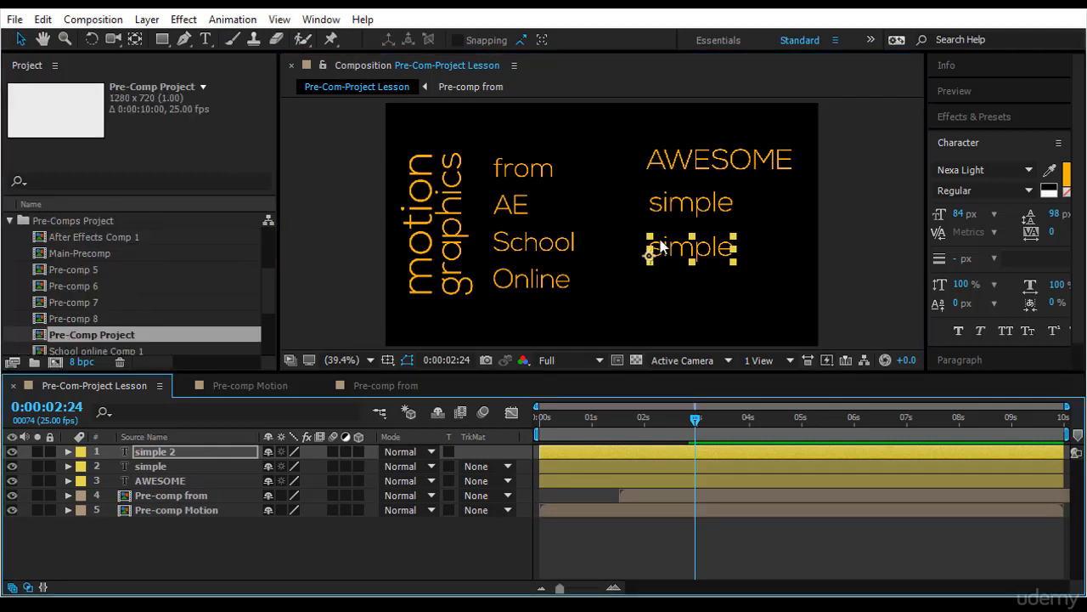
pyautogui.doubleClick(661, 246)
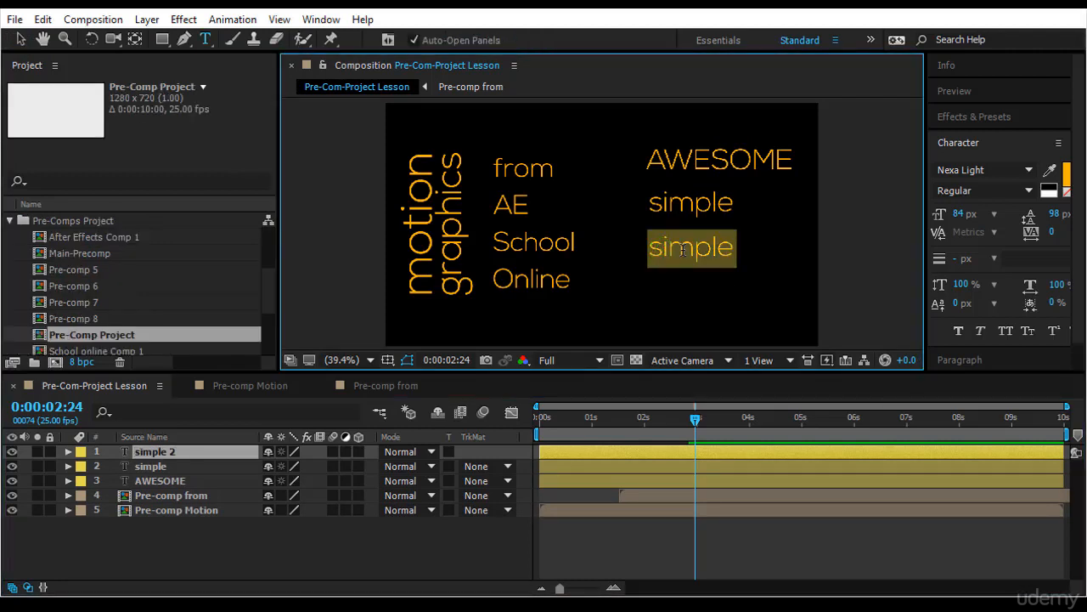
pyautogui.write('techniques')
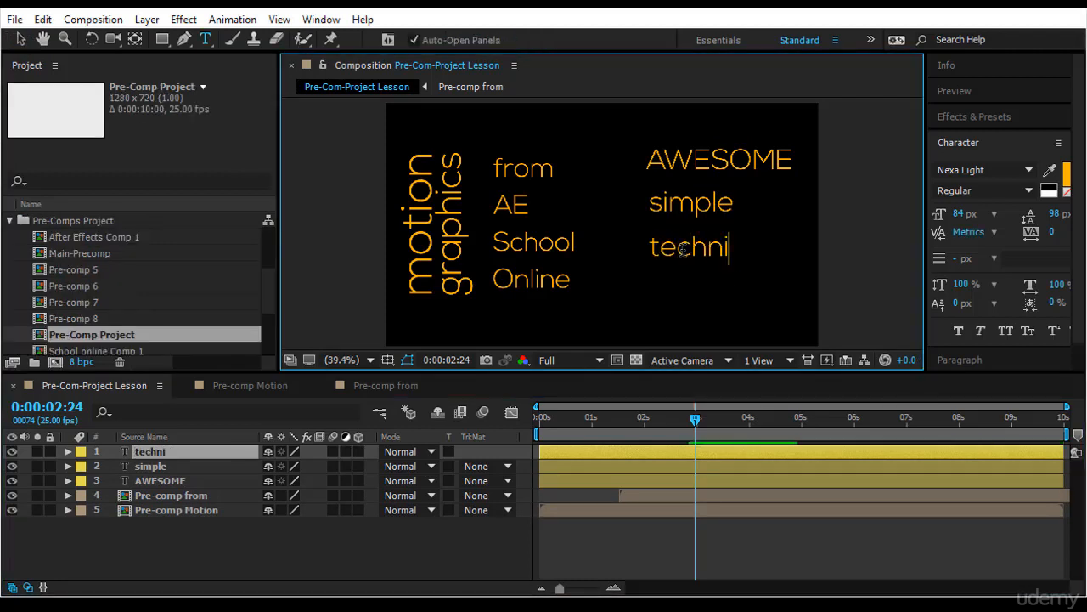
pyautogui.click(21, 39)
# Step: Lower AWESOME and make it faux bold, and line up "simple" with its left edge at a font size of 154 px
pyautogui.moveTo(716, 160); pyautogui.dragTo(712, 181)
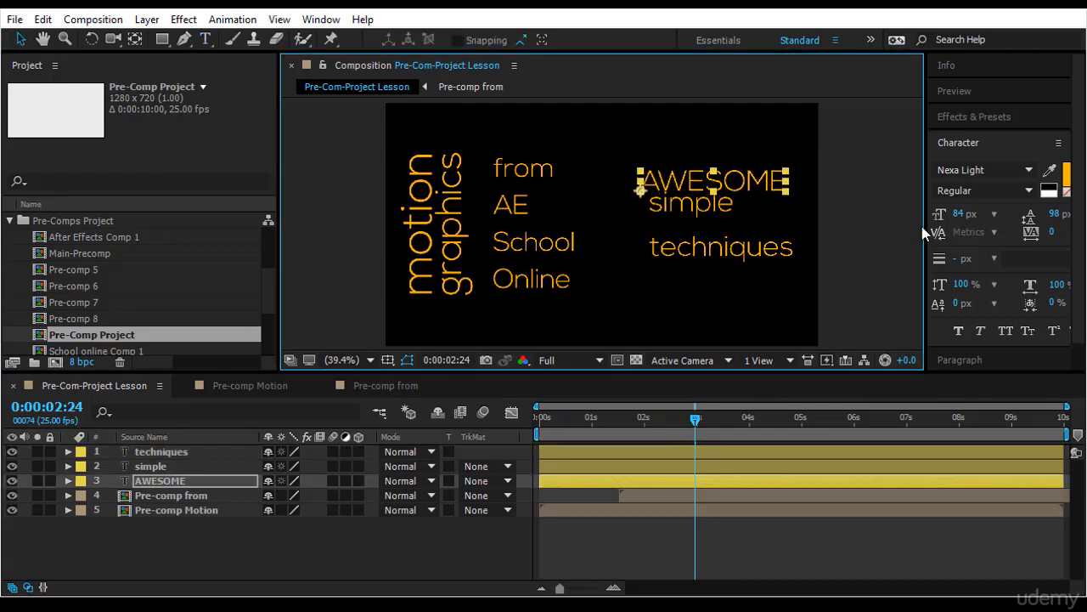
pyautogui.click(954, 336)
pyautogui.moveTo(695, 204); pyautogui.dragTo(687, 213)
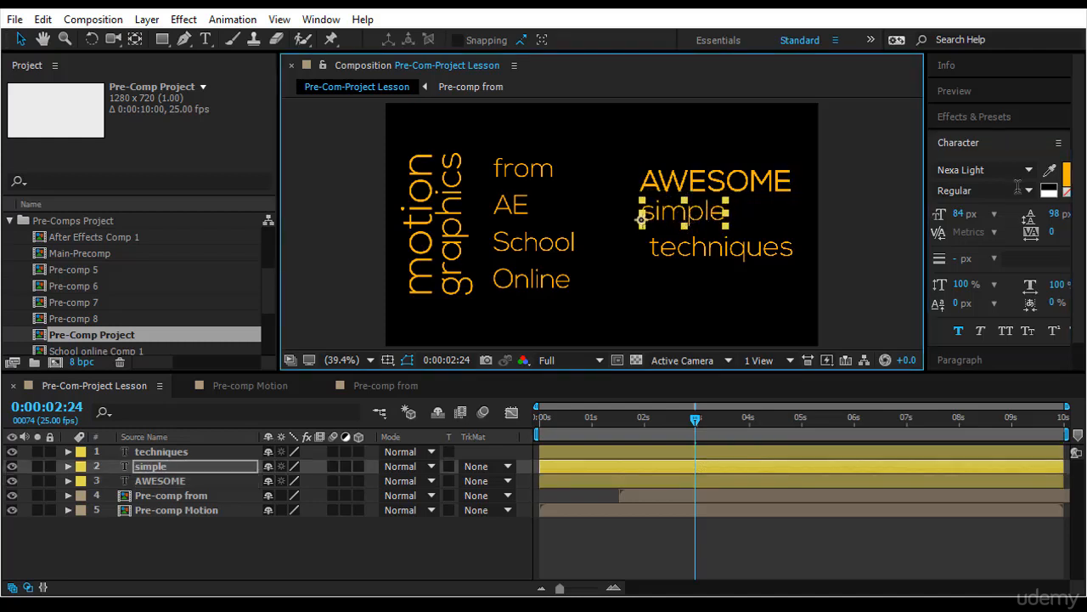
pyautogui.moveTo(958, 216); pyautogui.dragTo(989, 223)
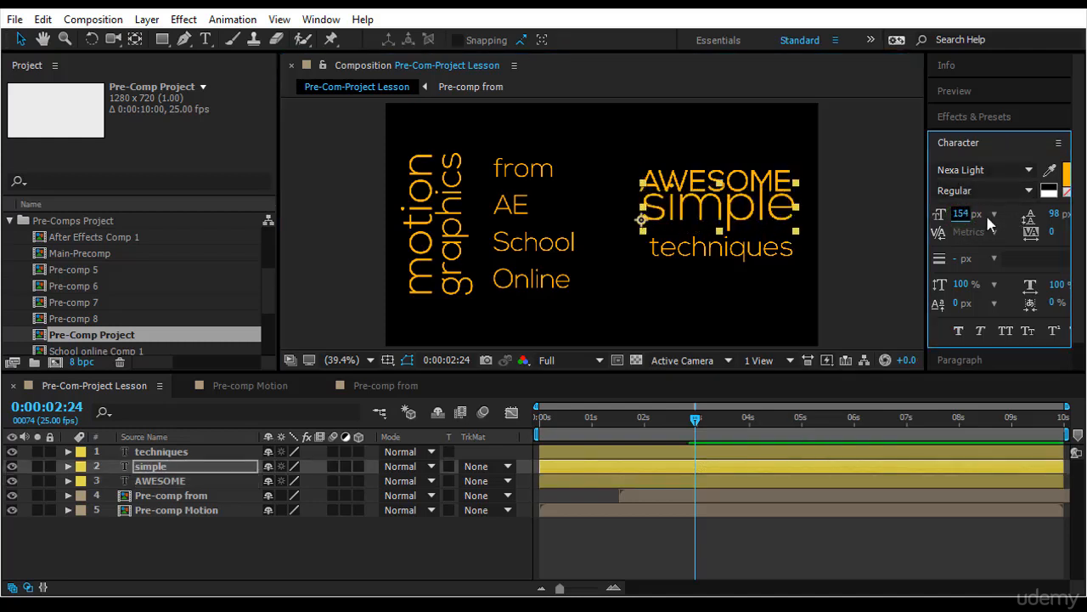
# Step: Stack "simple" and "techniques" closely beneath AWESOME and set the font size of "techniques" to 87 px
pyautogui.moveTo(754, 212); pyautogui.dragTo(757, 253)
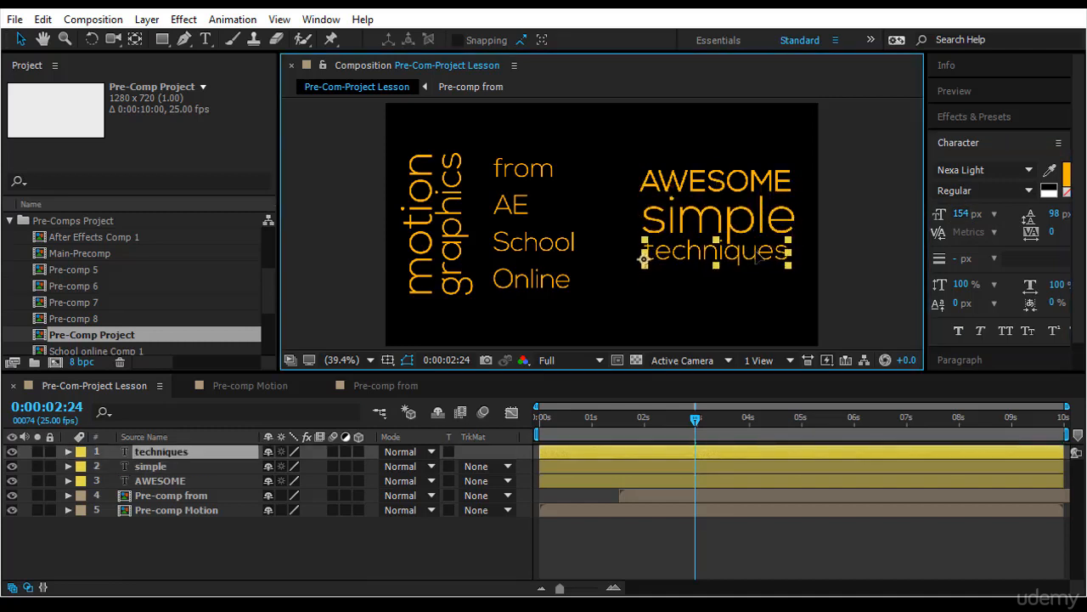
pyautogui.click(956, 217)
pyautogui.click(872, 246)
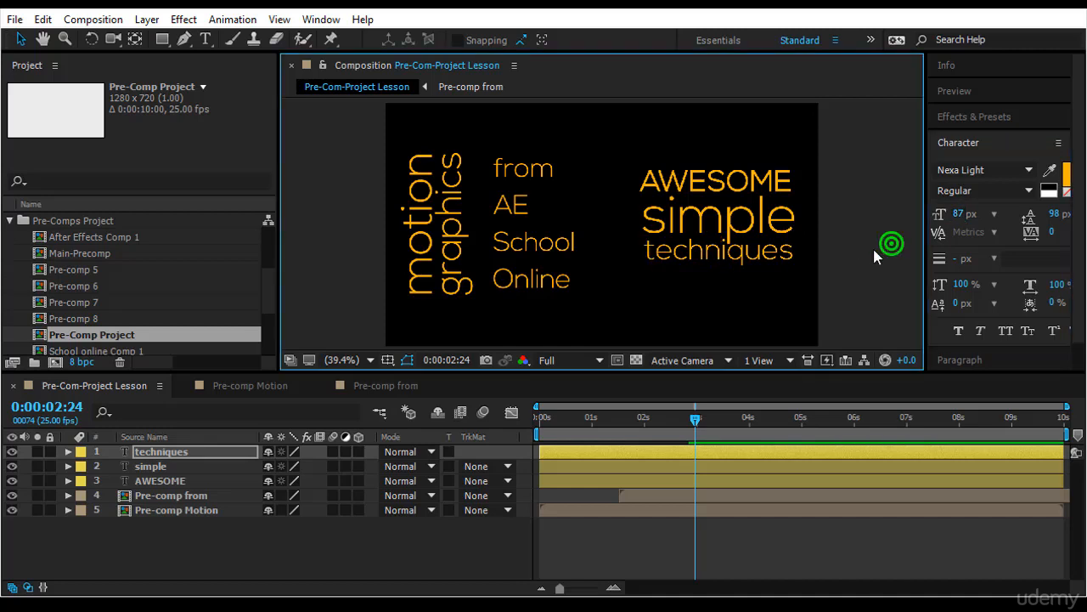
# Step: Align the left edges of AWESOME, "simple" and "techniques" and distribute the three layers evenly by their vertical centers
pyautogui.moveTo(849, 161); pyautogui.dragTo(722, 265)
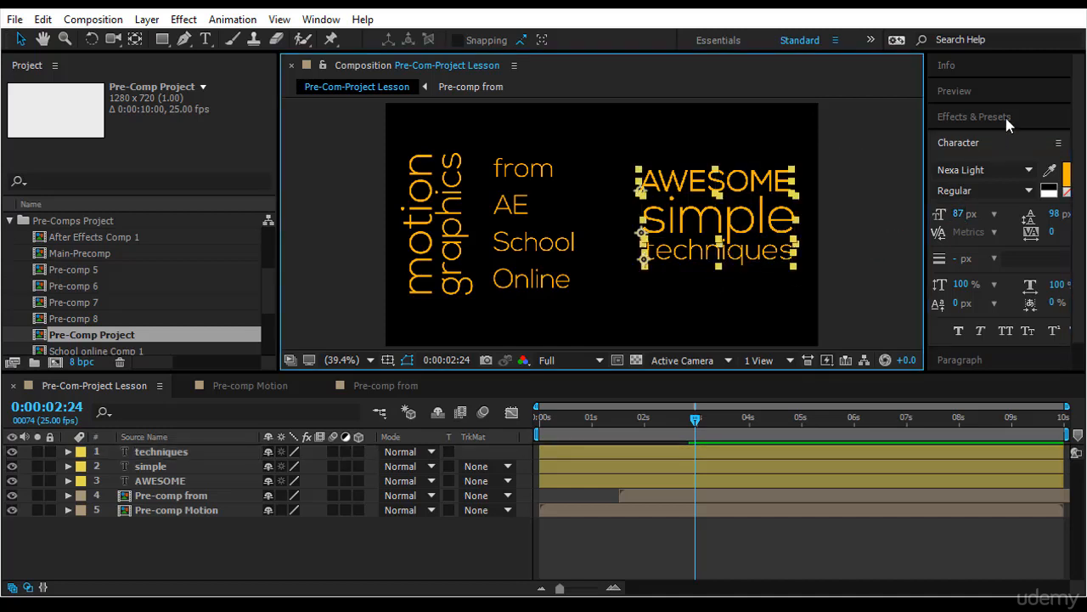
pyautogui.click(983, 360)
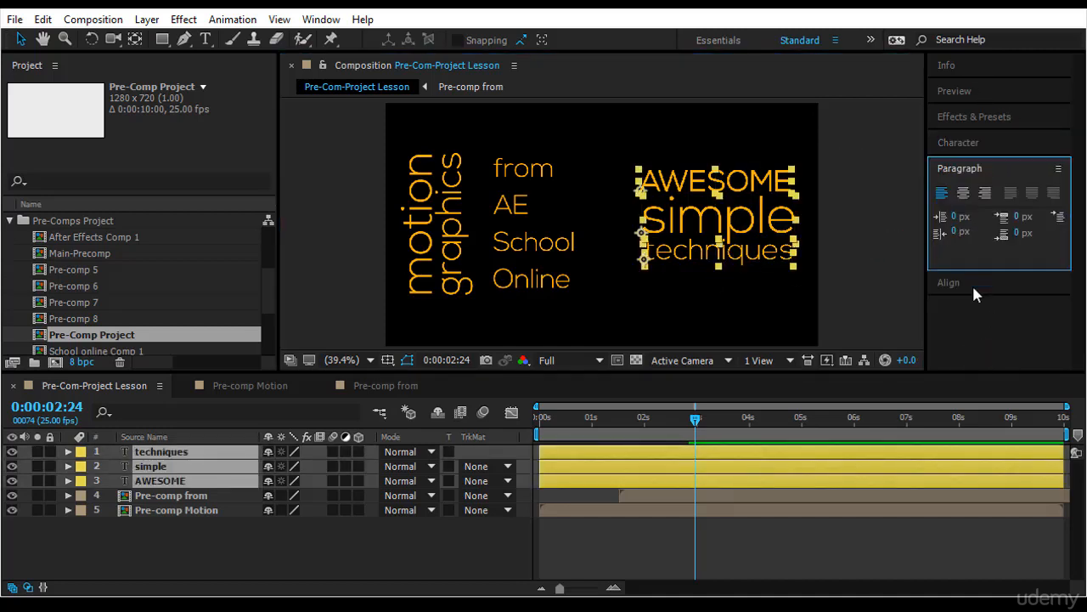
pyautogui.click(972, 285)
pyautogui.click(939, 238)
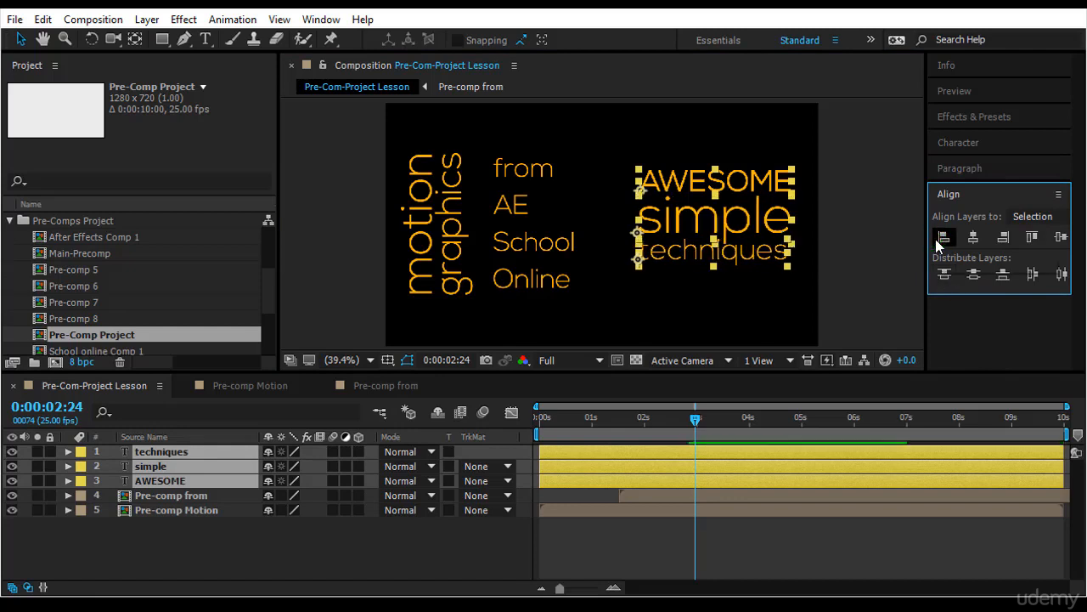
pyautogui.click(970, 275)
pyautogui.click(881, 268)
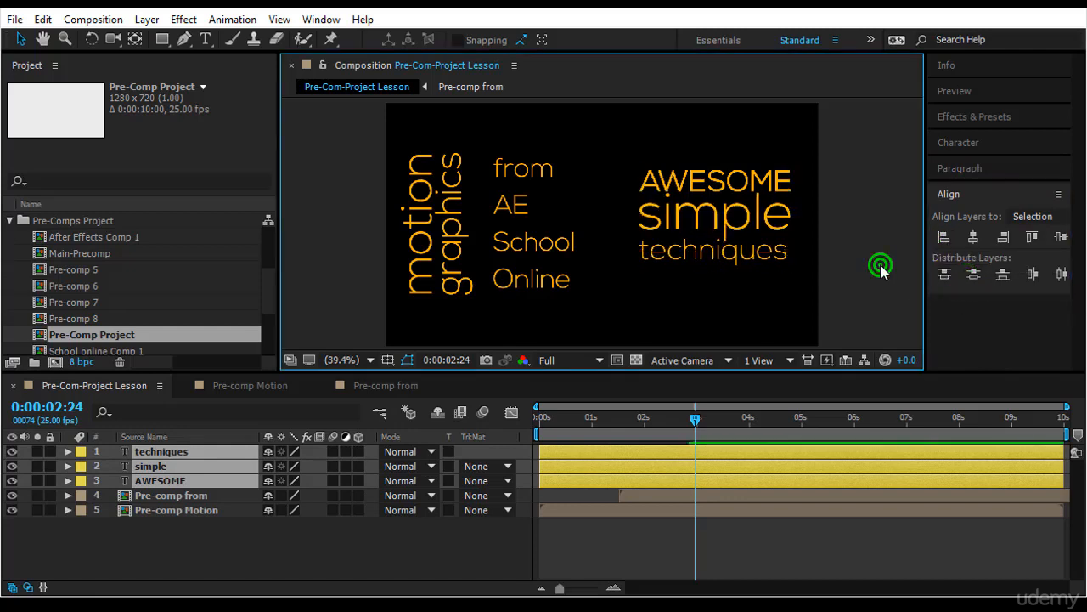
# Step: Pre-compose the three text layers into a new composition named "Pre-comp Awesome" and open it
pyautogui.moveTo(850, 139); pyautogui.dragTo(713, 270)
pyautogui.rightClick(230, 450)
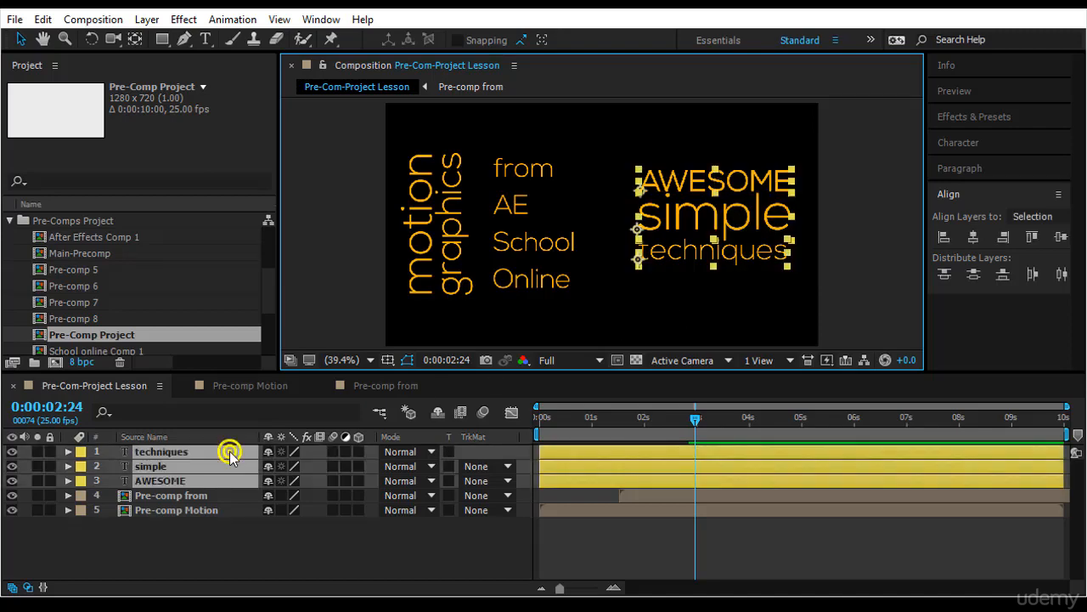
pyautogui.click(298, 517)
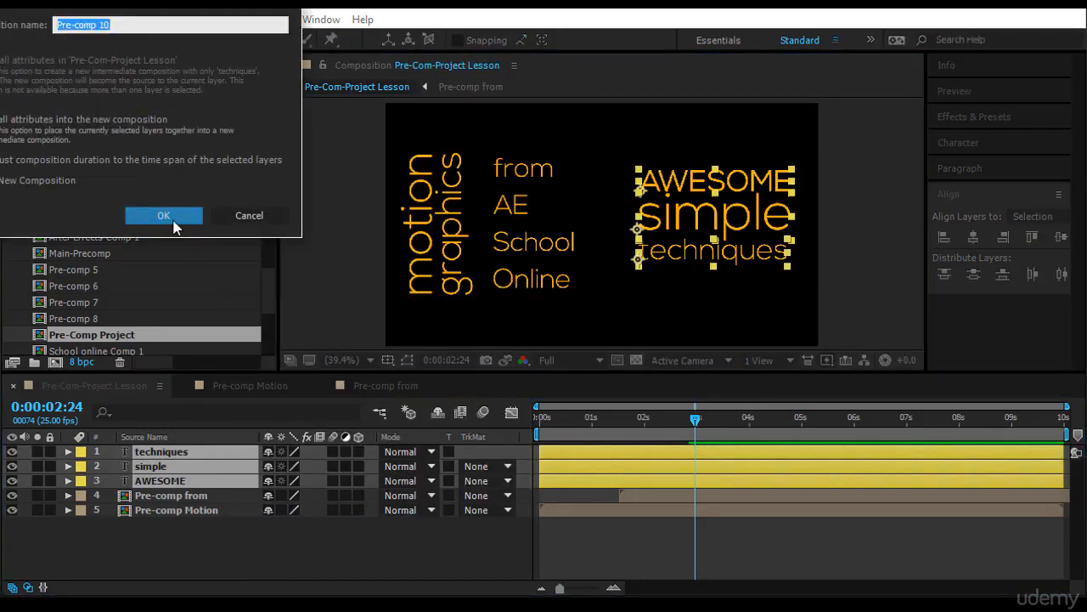
pyautogui.click(118, 25)
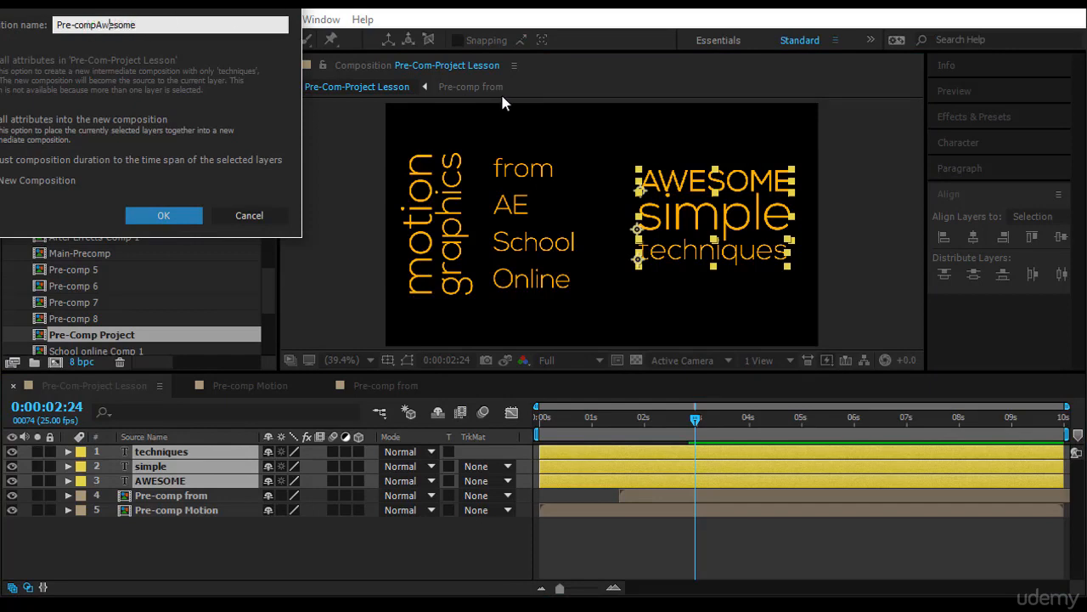
pyautogui.press('Return')
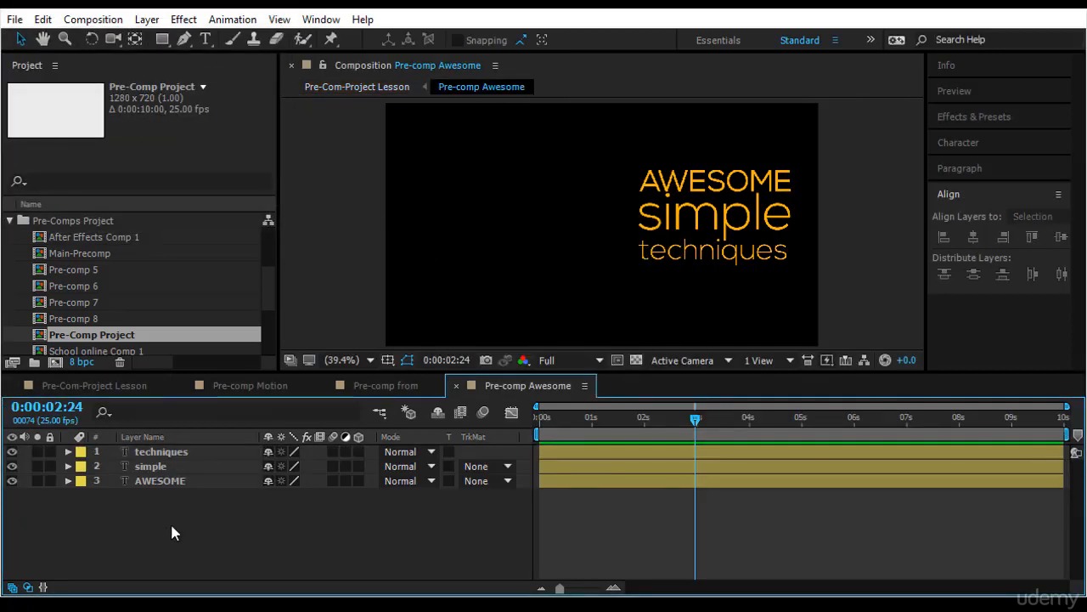
# Step: Define a region of interest closely around the AWESOME simple techniques text block
pyautogui.click(617, 361)
pyautogui.moveTo(631, 154); pyautogui.dragTo(821, 291)
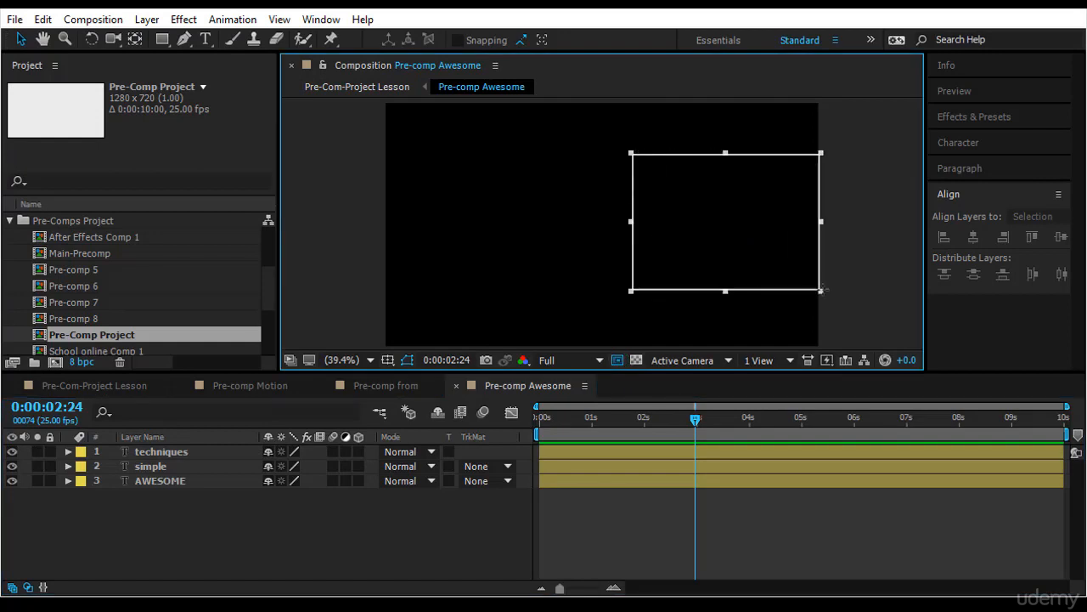
pyautogui.moveTo(726, 154); pyautogui.dragTo(726, 143)
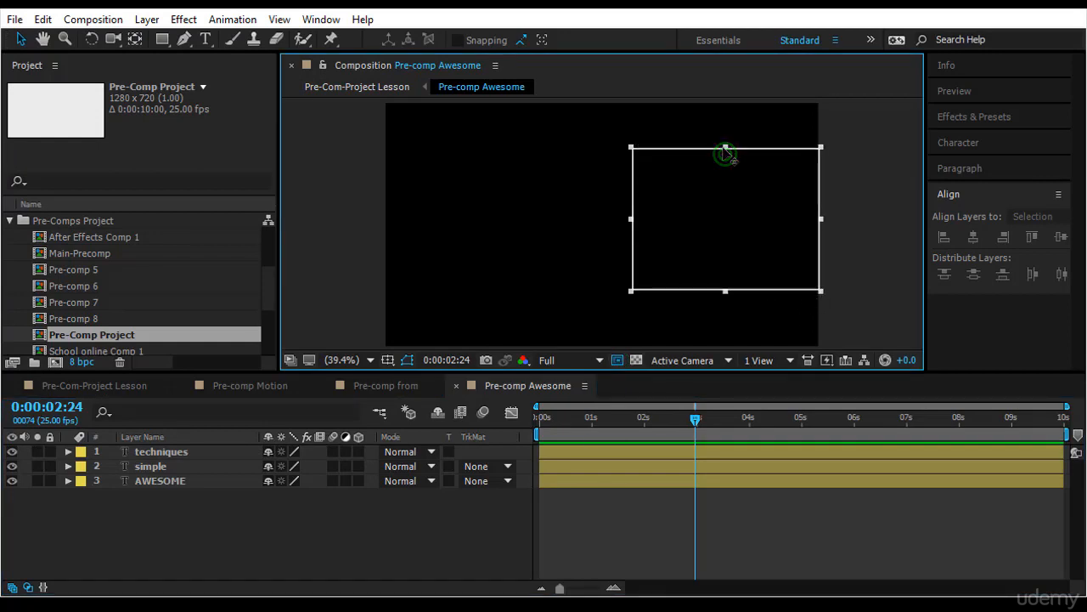
pyautogui.moveTo(724, 292); pyautogui.dragTo(724, 277)
# Step: Set Position keyframes for "techniques", "simple" and AWESOME at 0:00:00:10
pyautogui.moveTo(699, 418); pyautogui.dragTo(456, 452)
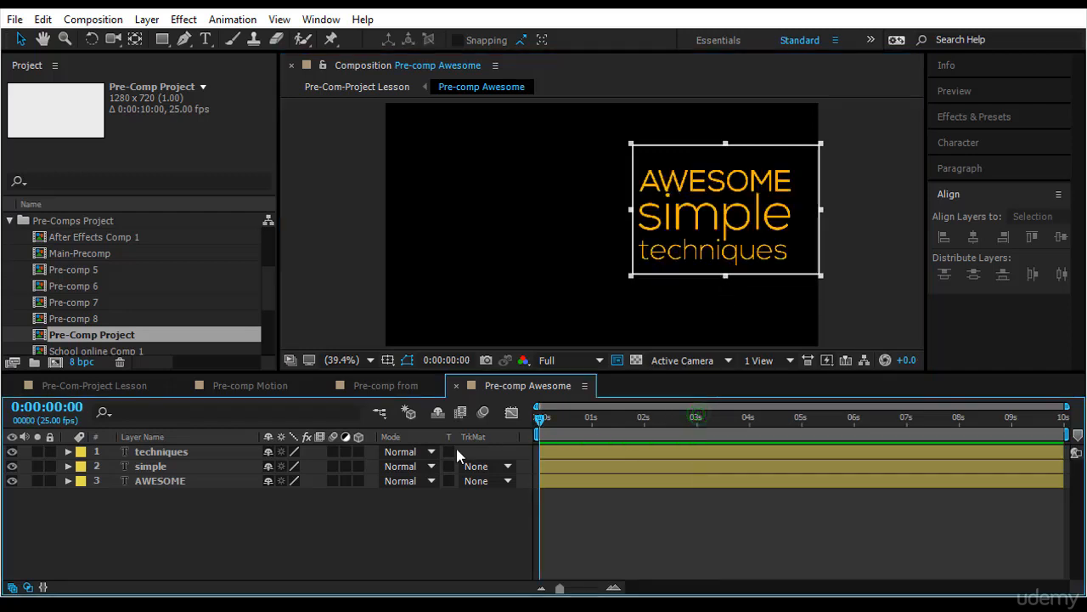
pyautogui.moveTo(559, 422); pyautogui.dragTo(560, 428)
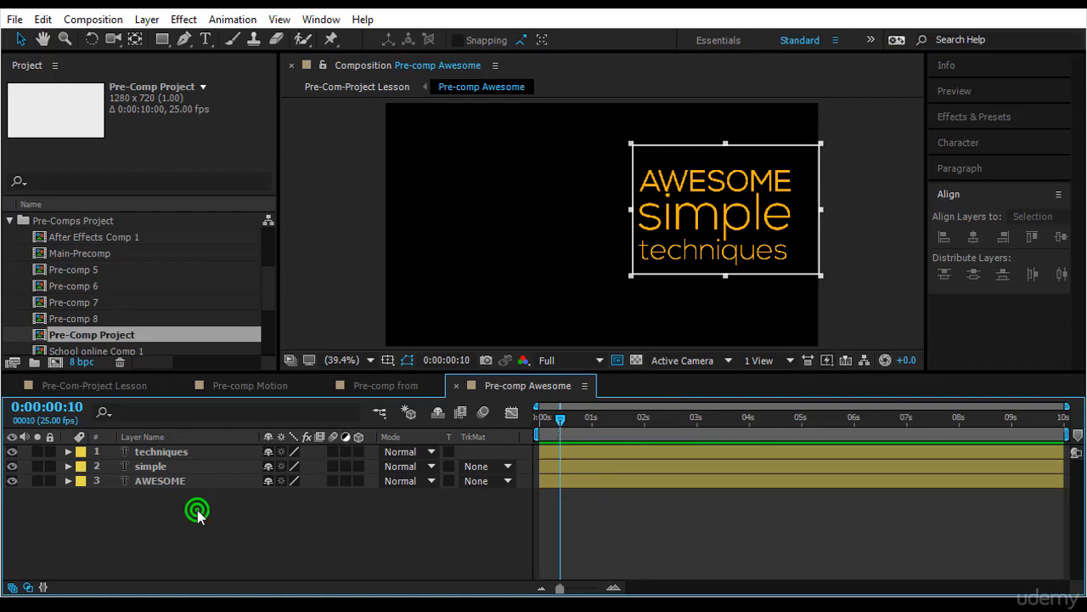
pyautogui.moveTo(197, 511); pyautogui.dragTo(239, 455)
pyautogui.press('p')
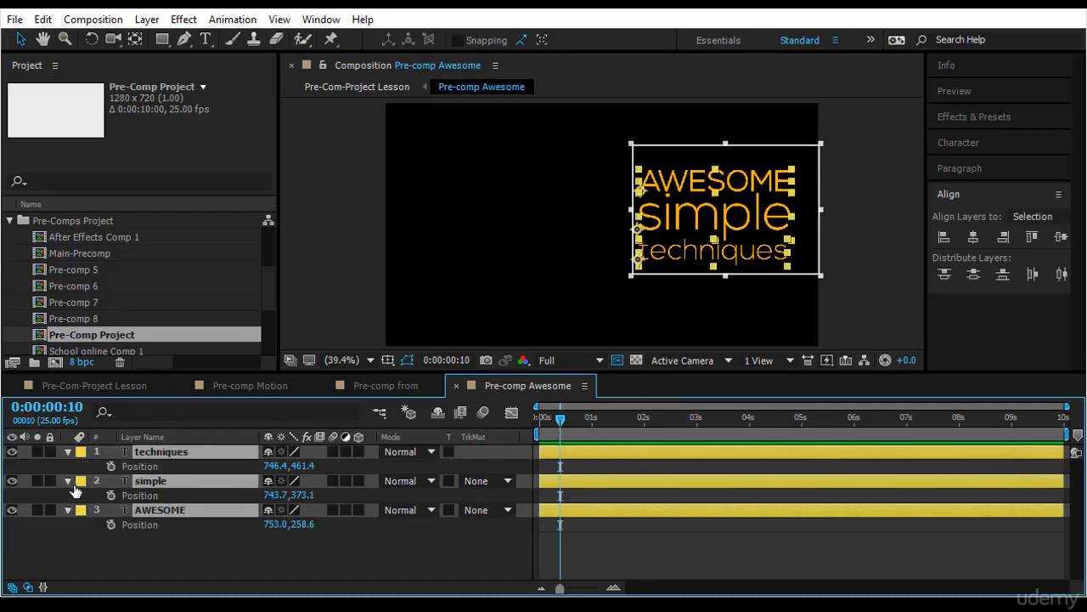
pyautogui.click(111, 466)
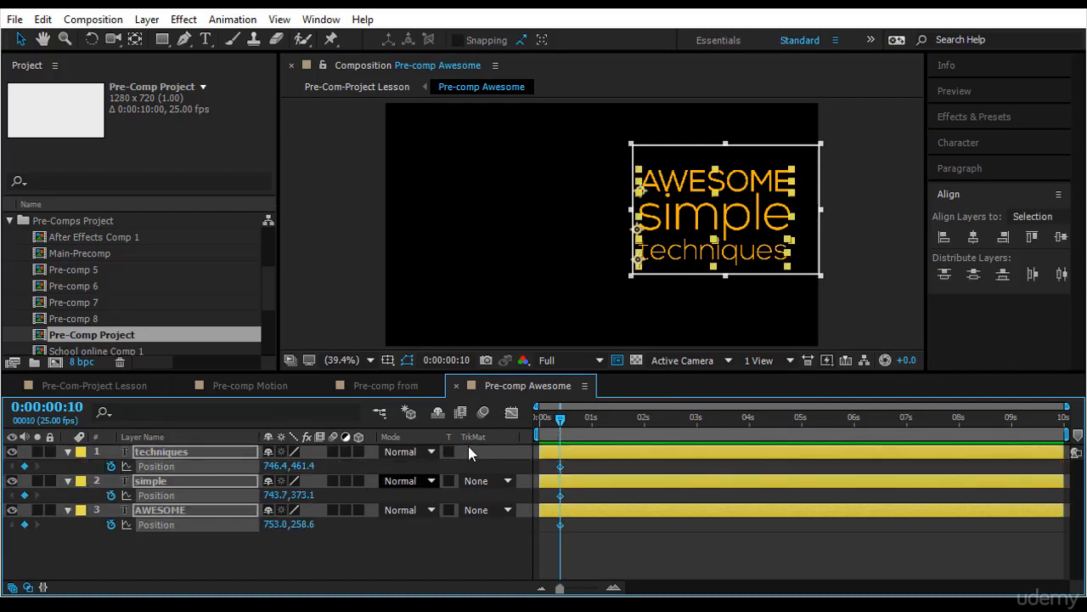
pyautogui.click(498, 547)
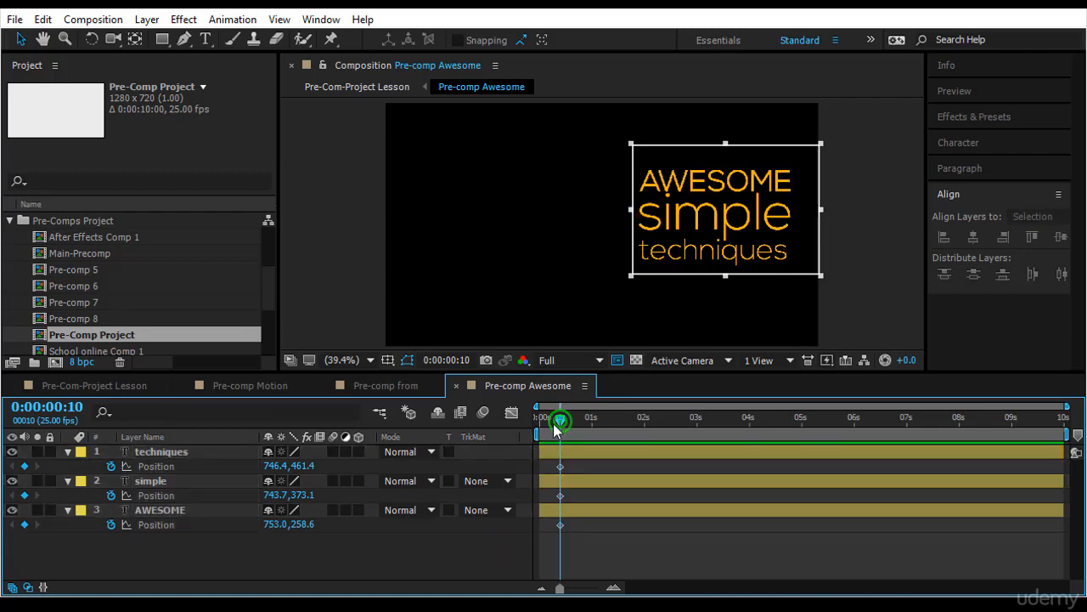
# Step: Keyframe AWESOME slightly higher at 0:00:00:07, with Position 753.0, 215.5, and below the region of interest at 0:00:00:00
pyautogui.moveTo(554, 423); pyautogui.dragTo(554, 420)
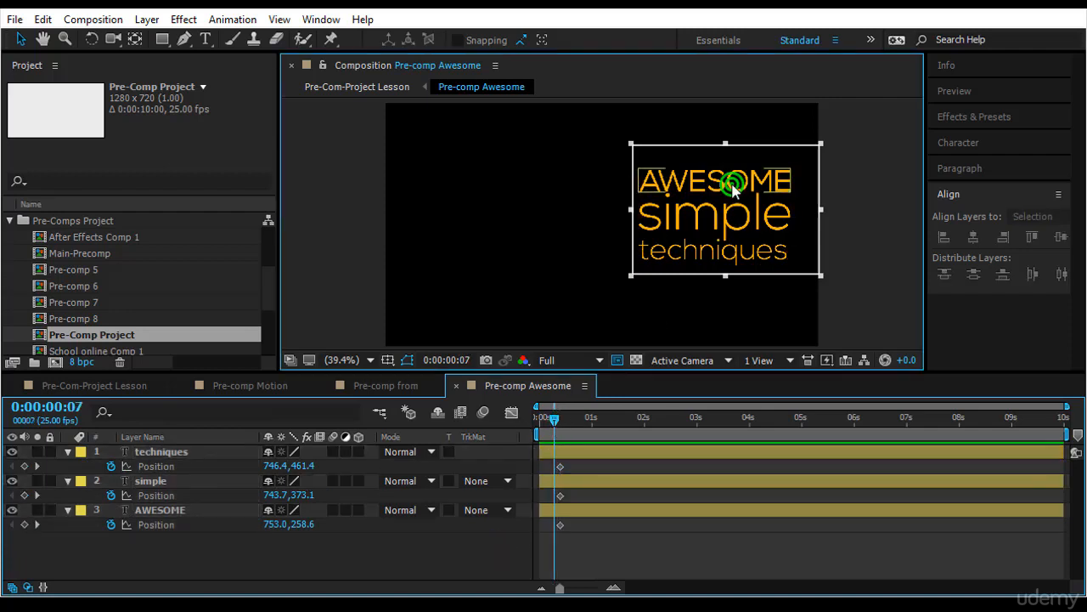
pyautogui.moveTo(728, 181); pyautogui.dragTo(733, 168)
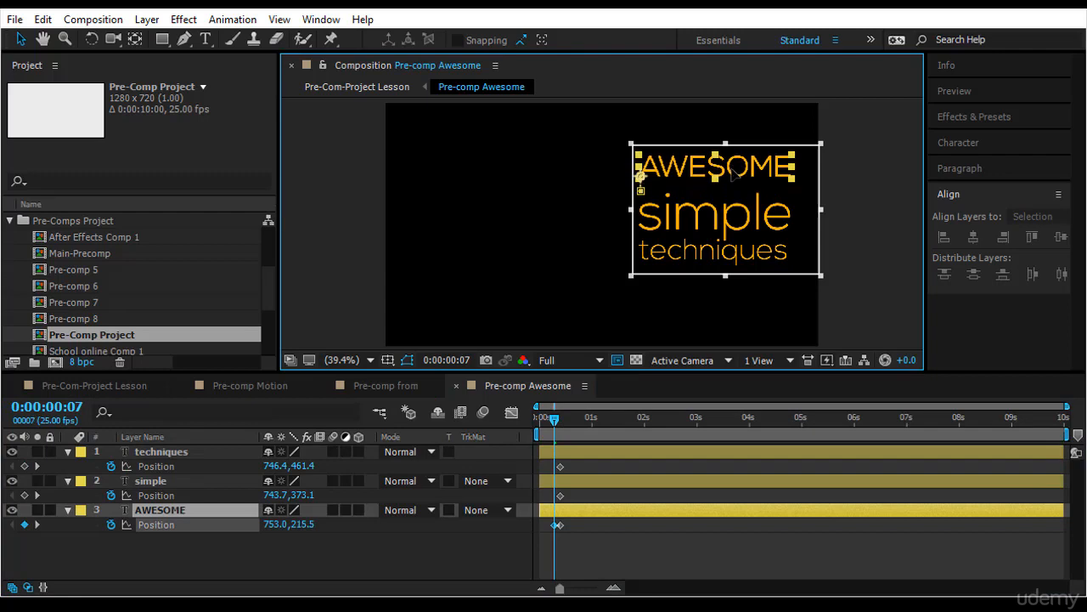
pyautogui.click(554, 422)
pyautogui.press('Home')
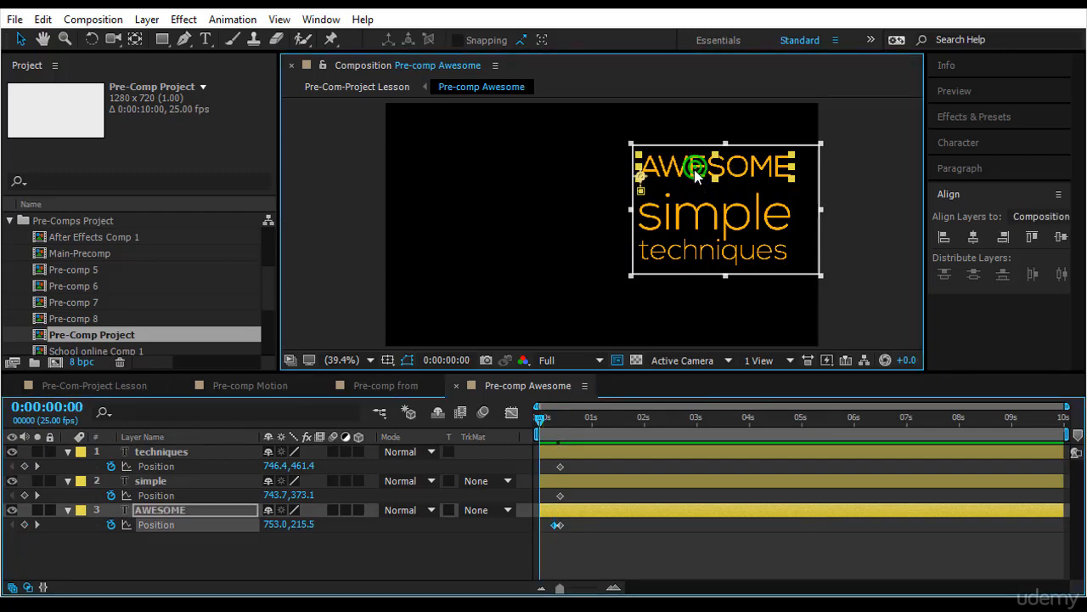
pyautogui.click(694, 169)
pyautogui.moveTo(695, 174); pyautogui.dragTo(696, 310)
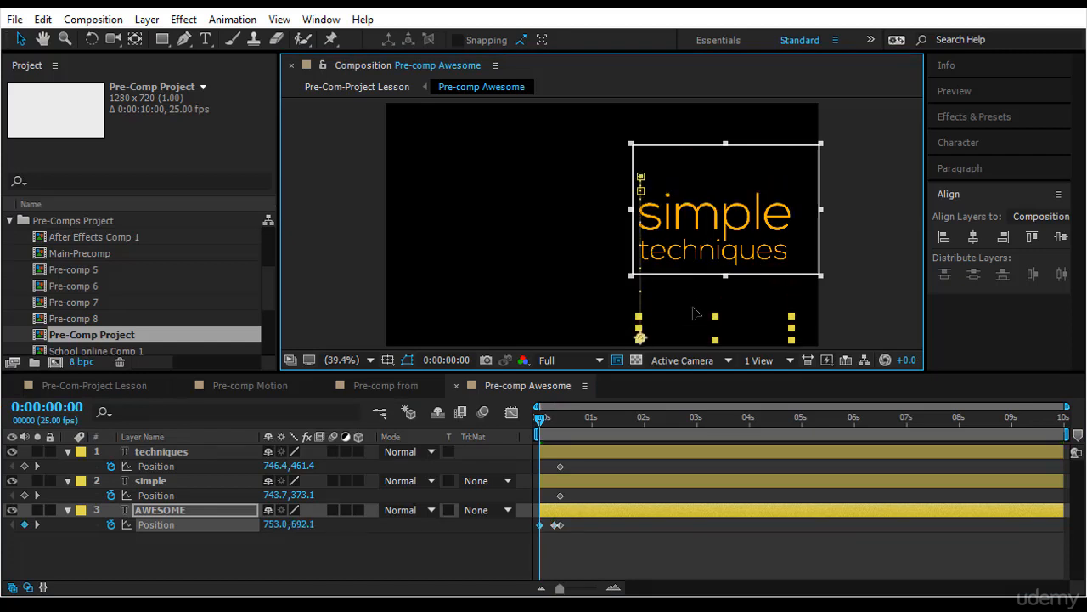
# Step: At 0:00:00:00, move "simple" out past the region's left edge and "techniques" out past its right edge
pyautogui.click(718, 214)
pyautogui.moveTo(718, 214); pyautogui.dragTo(551, 214)
pyautogui.click(684, 254)
pyautogui.moveTo(684, 255); pyautogui.dragTo(874, 258)
# Step: Crop the composition to the region of interest and stagger the layers so "simple" starts after AWESOME and "techniques" after "simple"
pyautogui.click(93, 19)
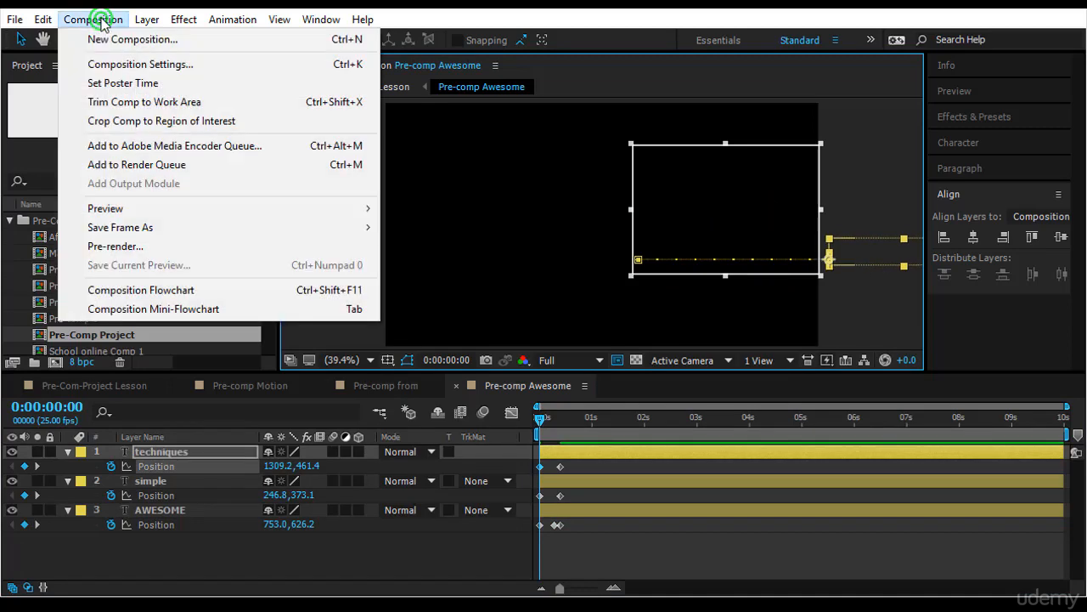
pyautogui.click(128, 117)
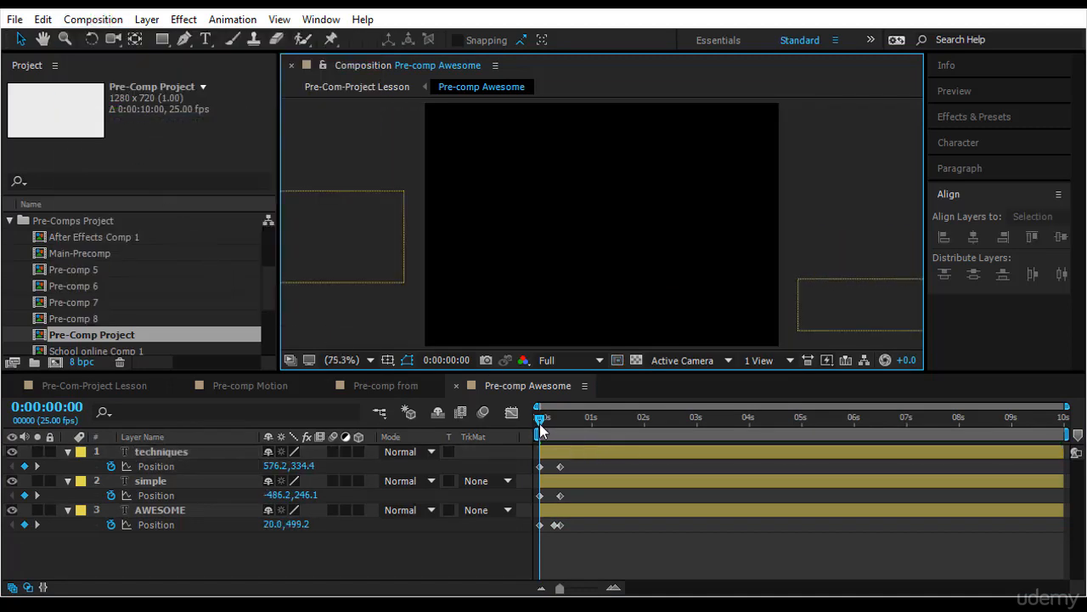
pyautogui.moveTo(542, 429); pyautogui.dragTo(621, 456)
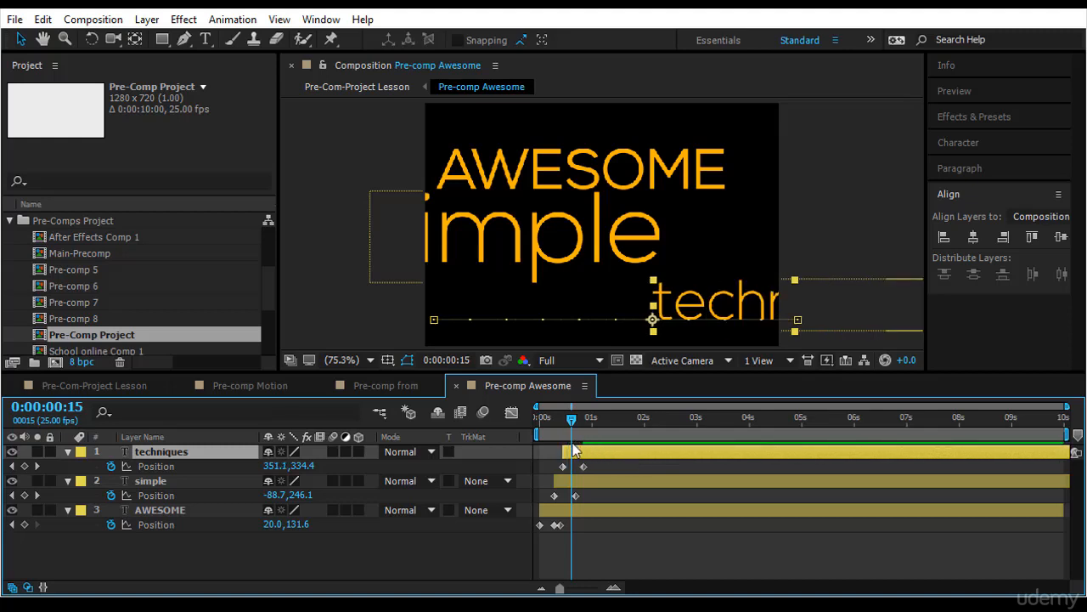
# Step: Preview the Pre-comp Awesome text animation from the beginning
pyautogui.moveTo(566, 425); pyautogui.dragTo(539, 421)
pyautogui.click(969, 88)
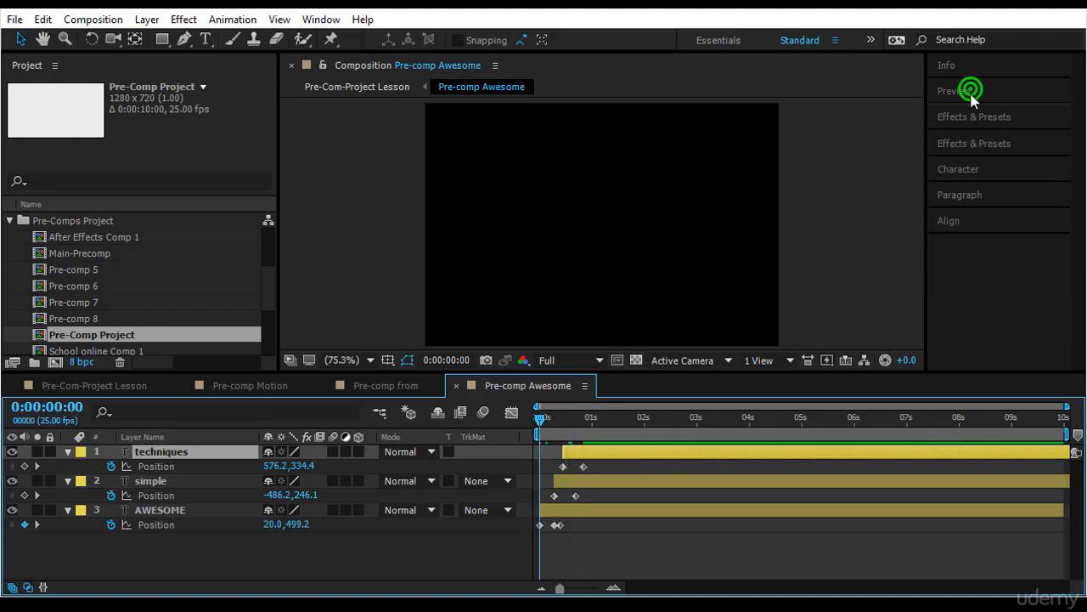
pyautogui.click(983, 115)
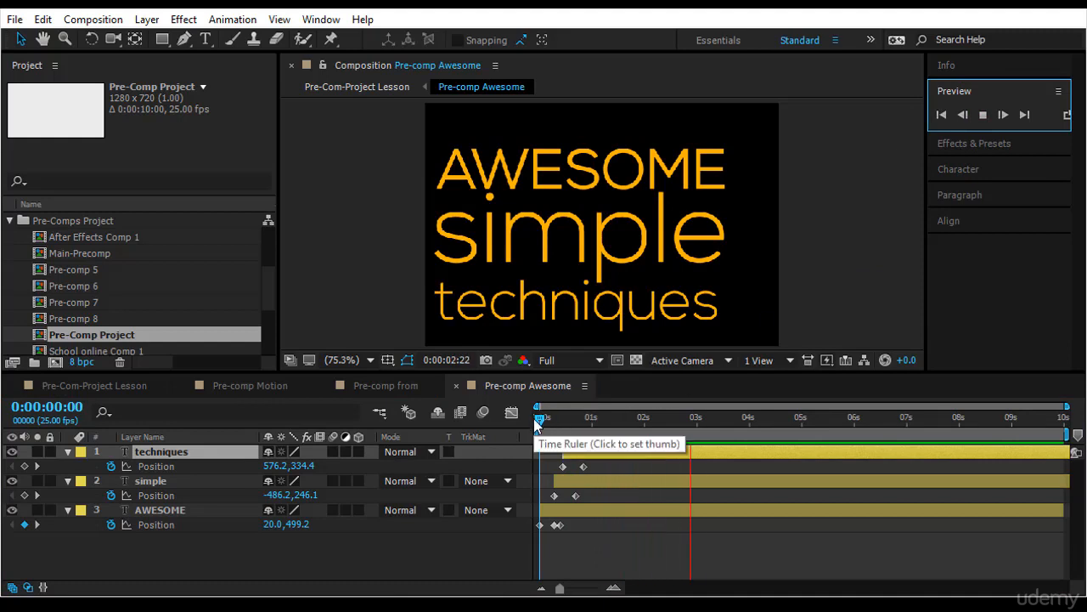
# Step: In Pre-Com-Project Lesson, start Pre-comp Awesome at about 3 seconds and place it to the right of "from AE School Online"
pyautogui.click(100, 384)
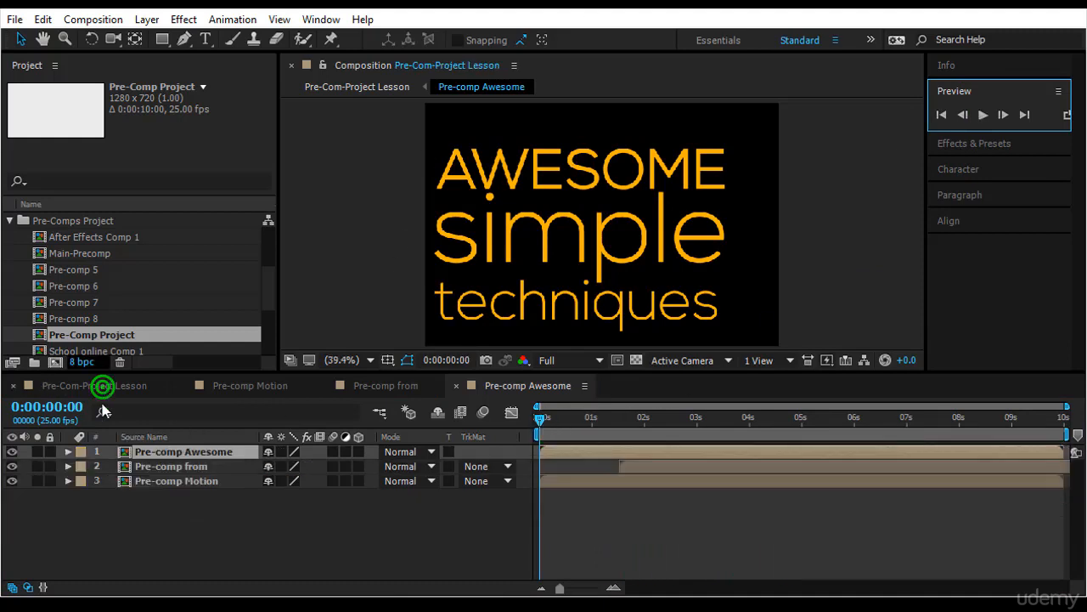
pyautogui.moveTo(576, 436); pyautogui.dragTo(668, 440)
pyautogui.moveTo(572, 452); pyautogui.dragTo(744, 469)
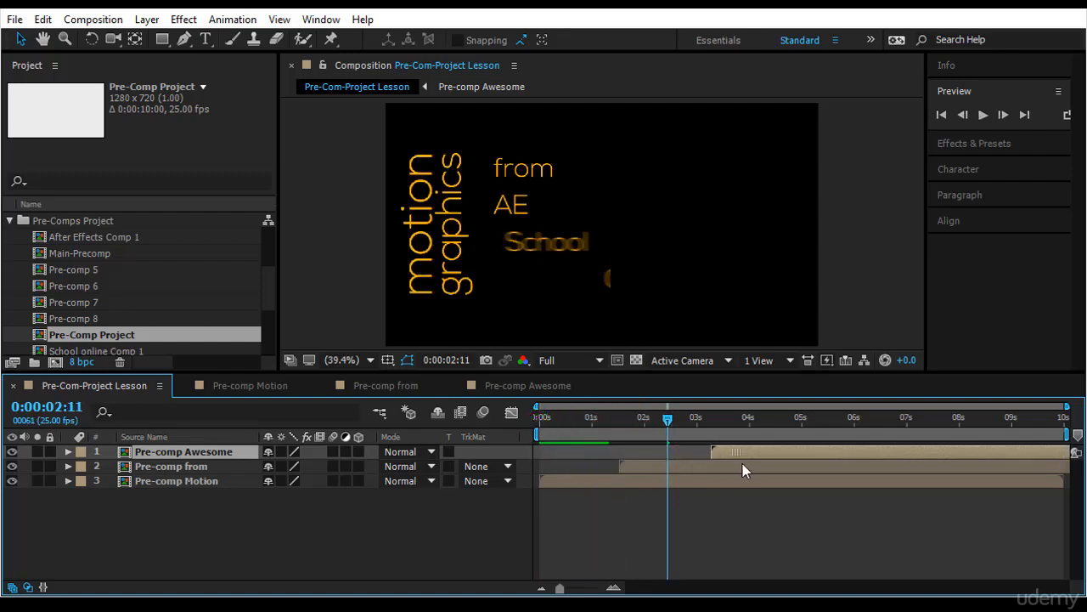
pyautogui.moveTo(669, 420); pyautogui.dragTo(691, 423)
pyautogui.moveTo(731, 453); pyautogui.dragTo(762, 433)
pyautogui.click(695, 422)
pyautogui.moveTo(624, 266); pyautogui.dragTo(749, 266)
# Step: Preview the Pre-Com-Project Lesson composition from the beginning
pyautogui.moveTo(762, 425); pyautogui.dragTo(540, 432)
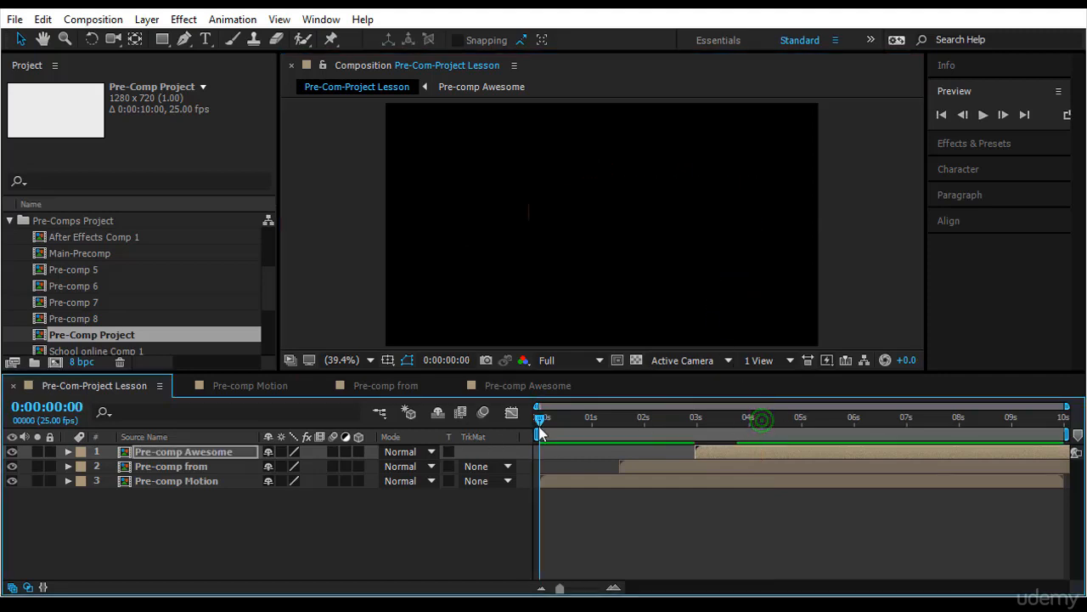
pyautogui.click(988, 114)
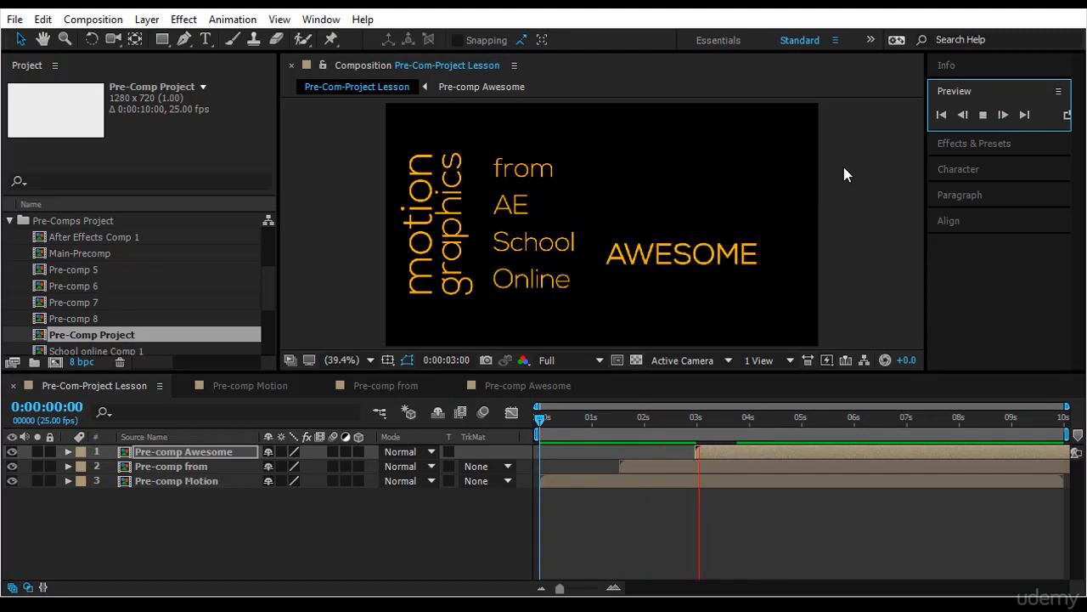
pyautogui.press('space')
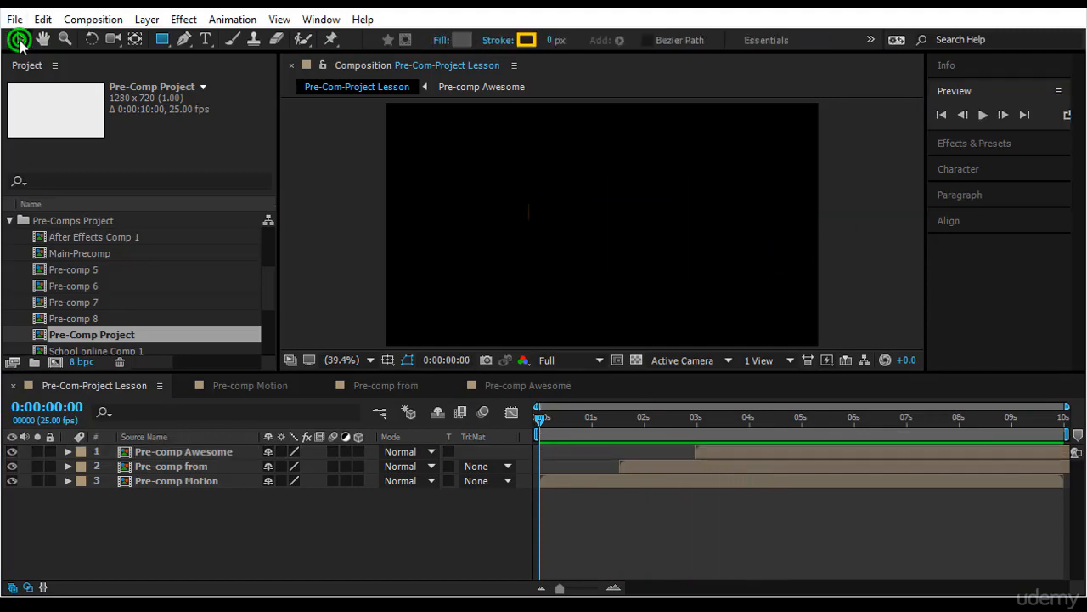
# Step: At 0:00:04:06, draw a grey rectangle across the full composition width that covers all the words
pyautogui.click(162, 38)
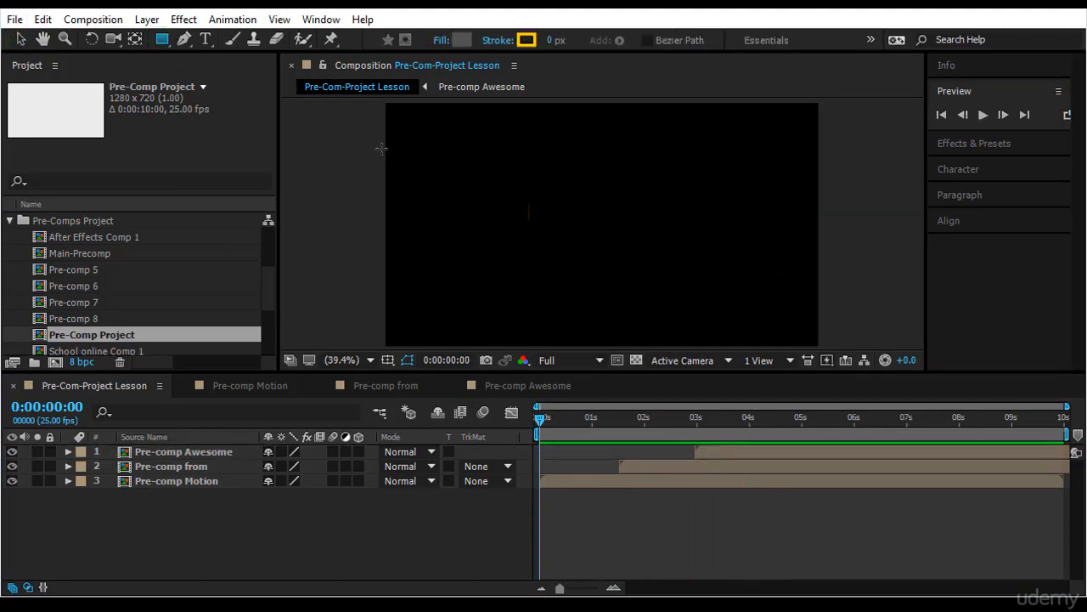
pyautogui.moveTo(541, 417); pyautogui.dragTo(762, 417)
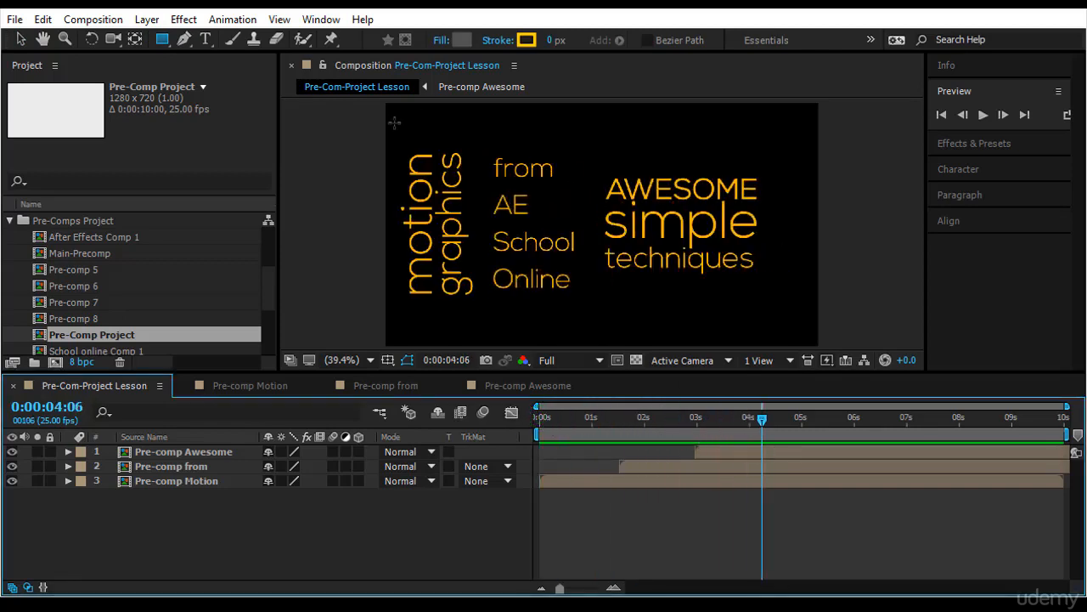
pyautogui.moveTo(385, 134); pyautogui.dragTo(819, 316)
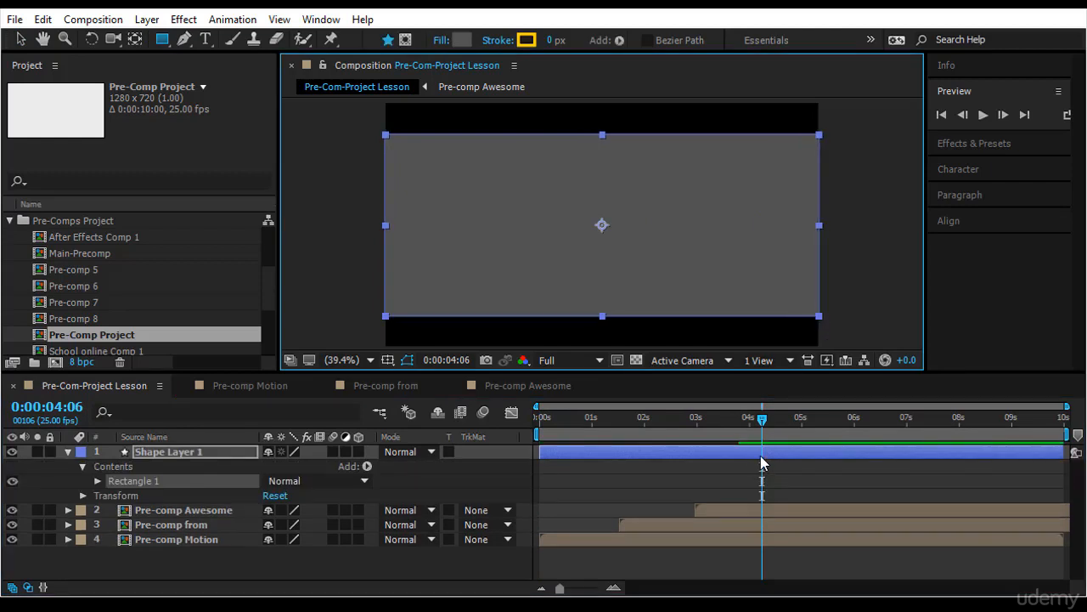
# Step: Reveal the Position property of Shape Layer 1 and shift the layer to start at 0:00:04:03
pyautogui.click(161, 453)
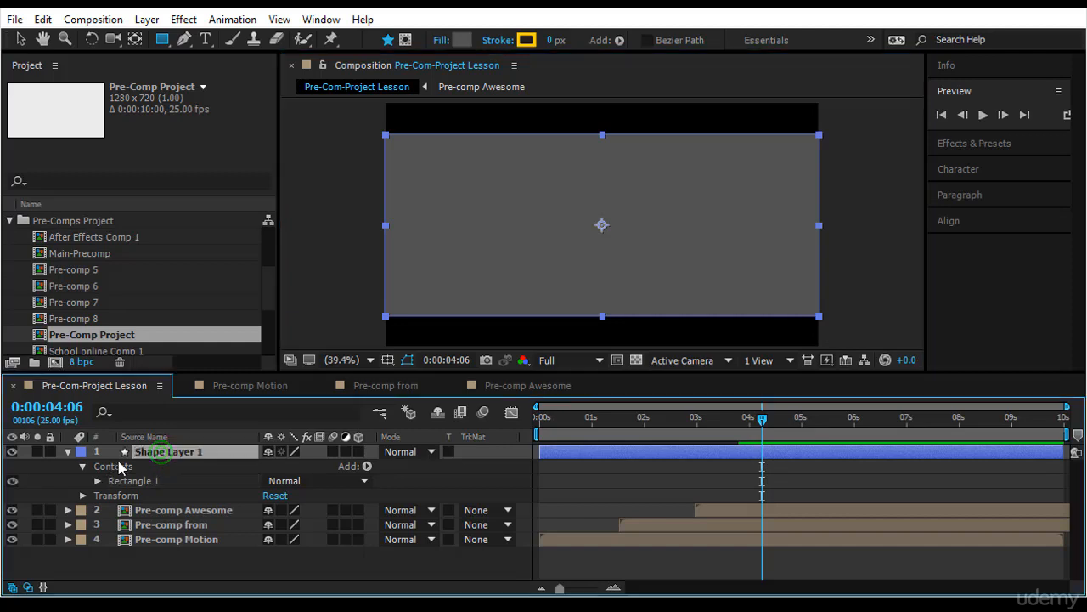
pyautogui.press('p')
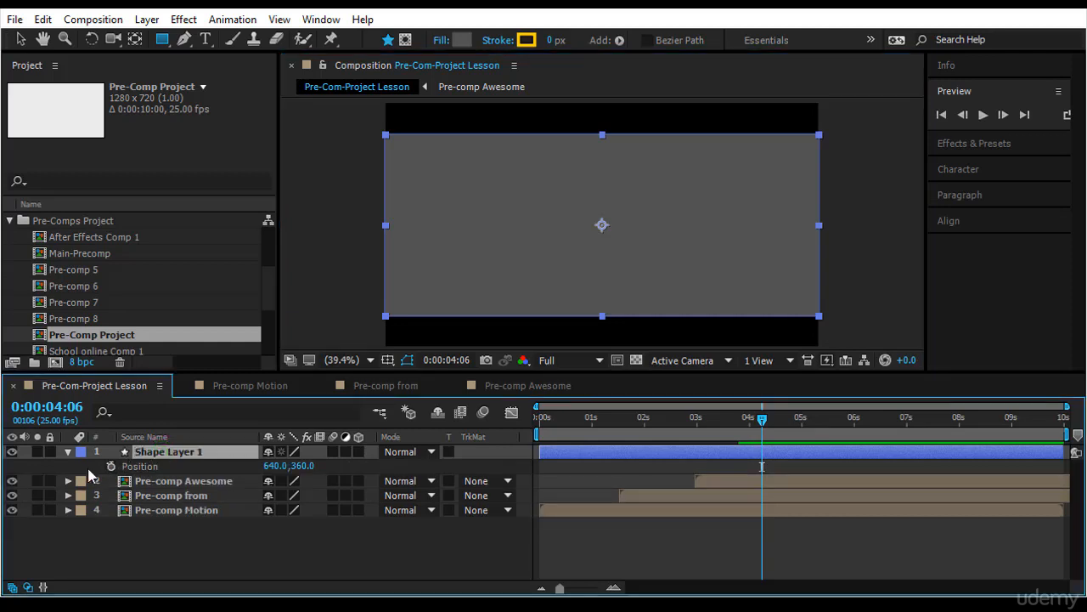
pyautogui.moveTo(746, 432); pyautogui.dragTo(830, 452)
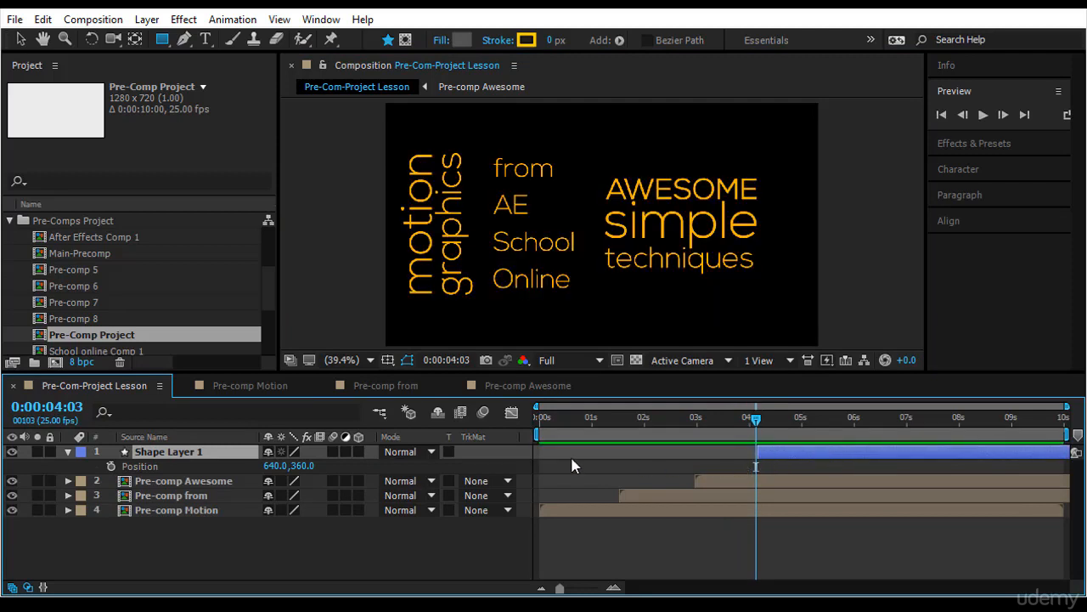
# Step: Add Position keyframes to Shape Layer 1 at 0:00:04:04 and 0:00:04:14, both with the rectangle covering the words
pyautogui.click(757, 420)
pyautogui.click(111, 466)
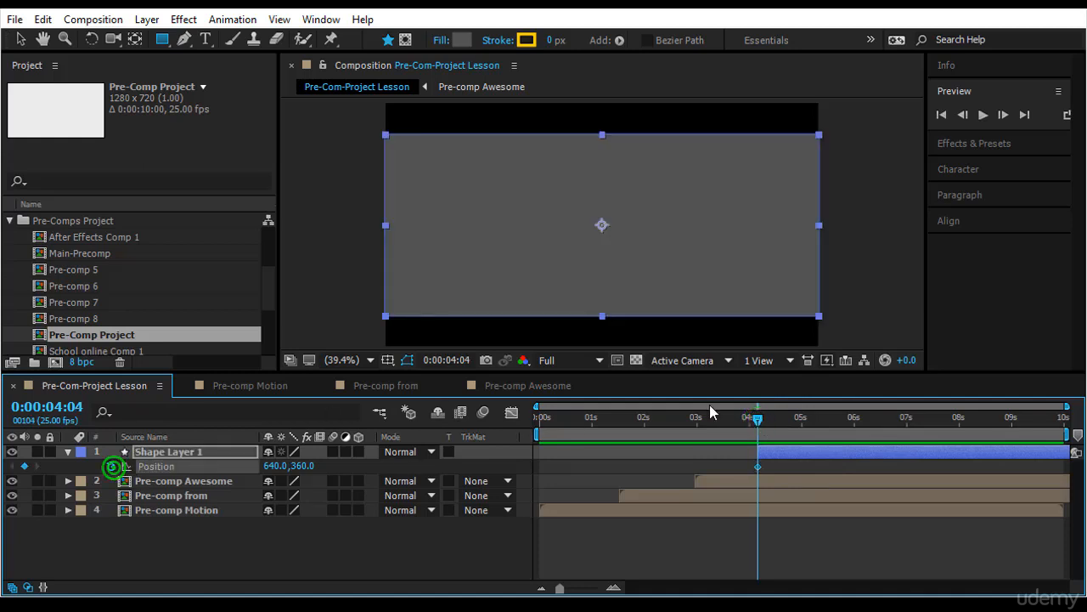
pyautogui.moveTo(758, 417); pyautogui.dragTo(779, 417)
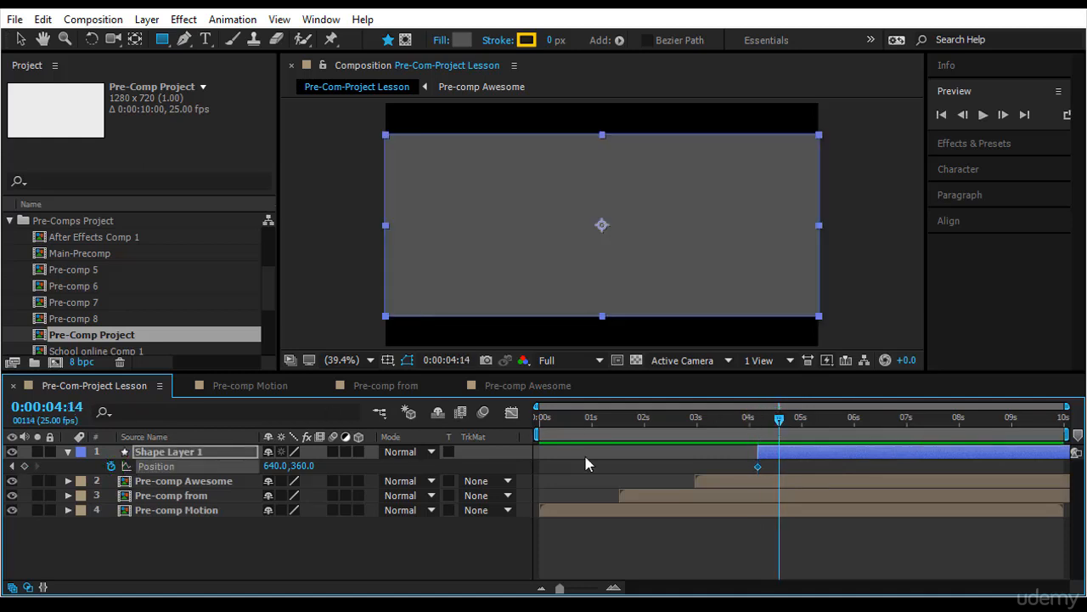
pyautogui.click(25, 466)
# Step: At the first Position keyframe, move the rectangle horizontally beyond the right edge of the composition, to about X 1928
pyautogui.press('j')
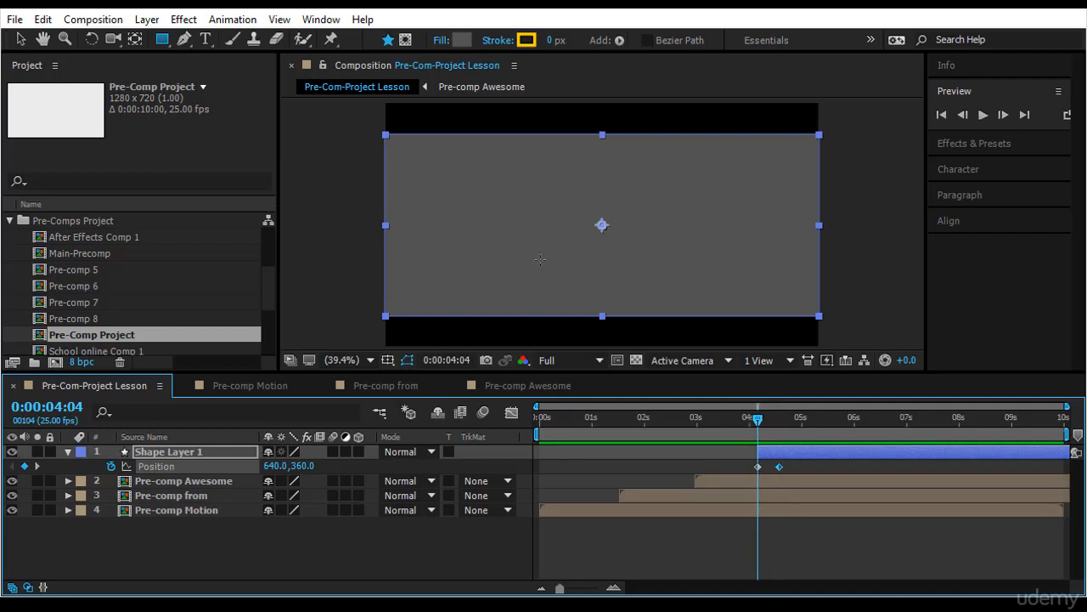
pyautogui.press('v')
pyautogui.click(439, 229)
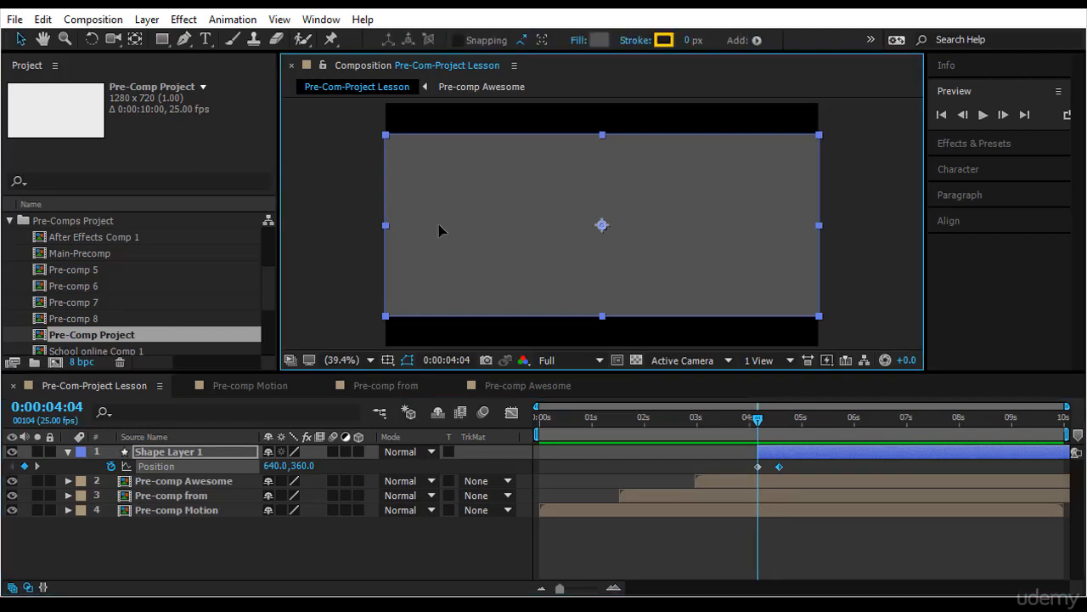
pyautogui.moveTo(439, 229); pyautogui.dragTo(890, 249)
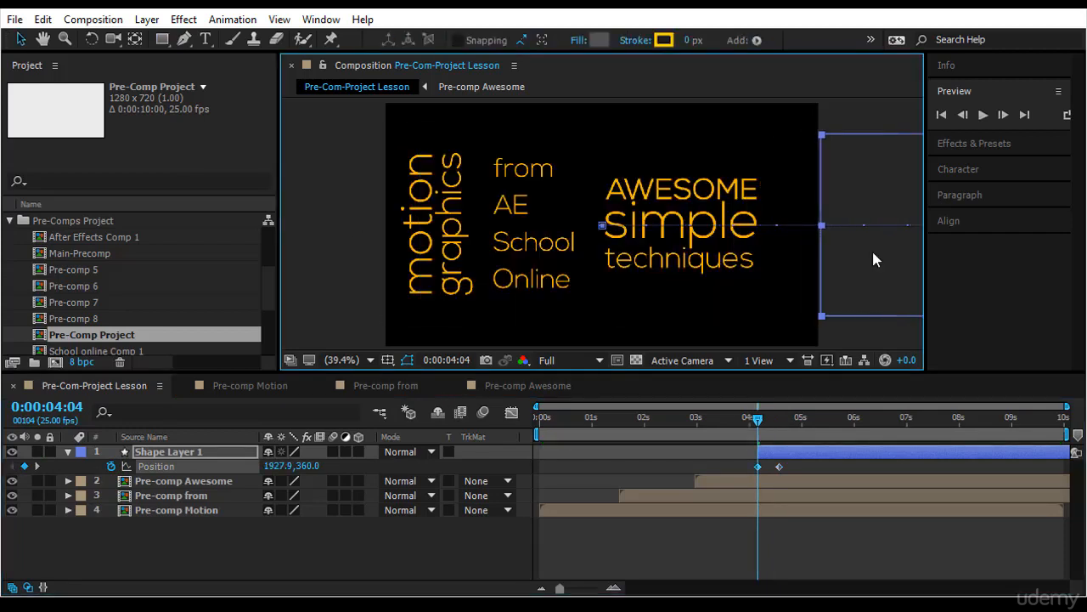
# Step: Preview the composition from the beginning and shift Shape Layer 1 to start at about 0:00:04:14
pyautogui.click(757, 421)
pyautogui.press('Home')
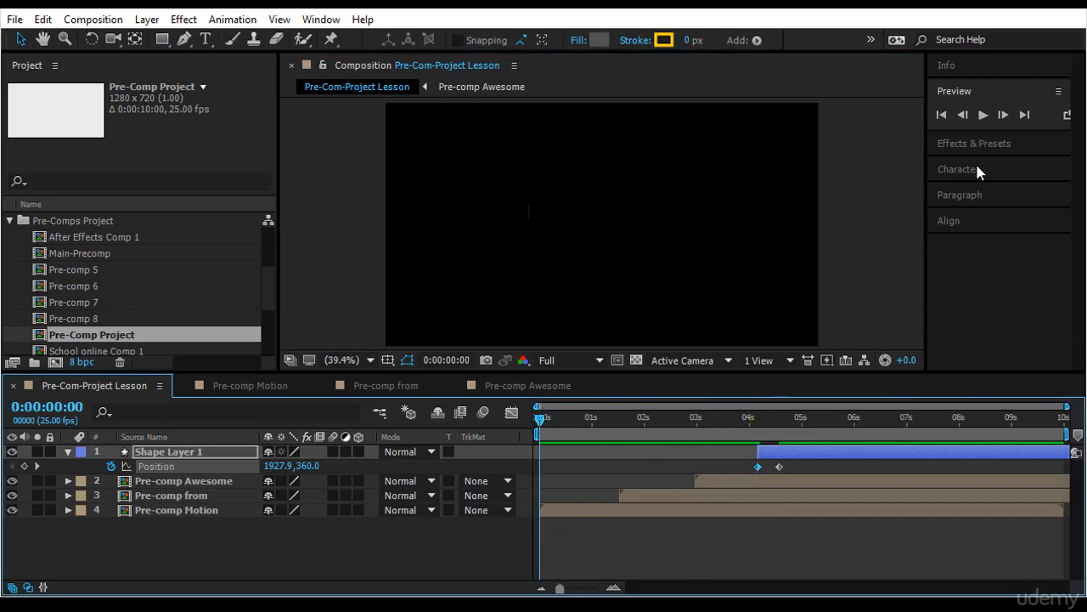
pyautogui.click(993, 115)
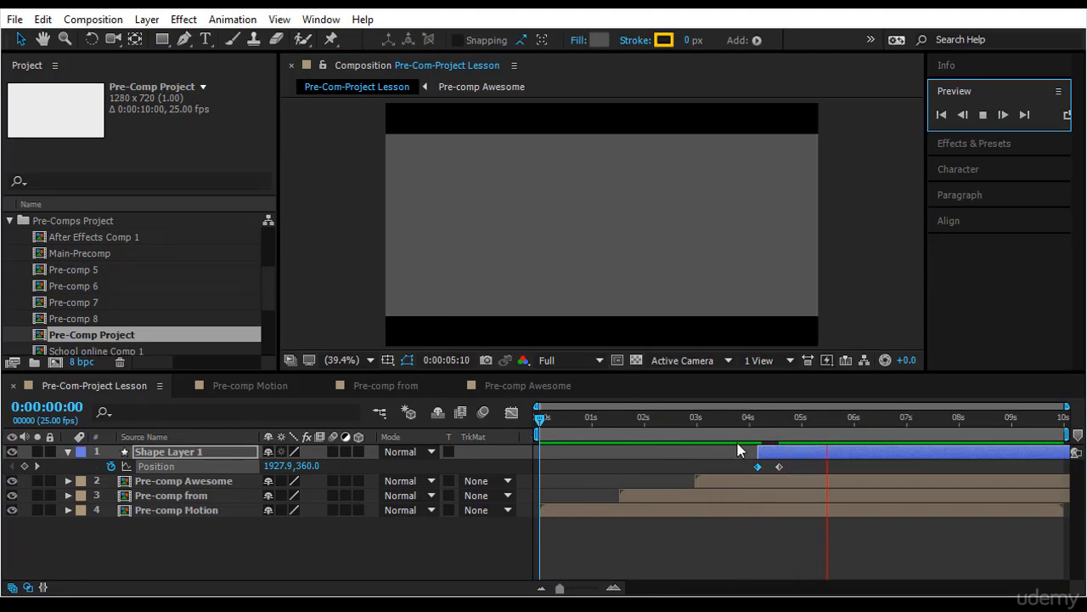
pyautogui.moveTo(769, 451); pyautogui.dragTo(791, 451)
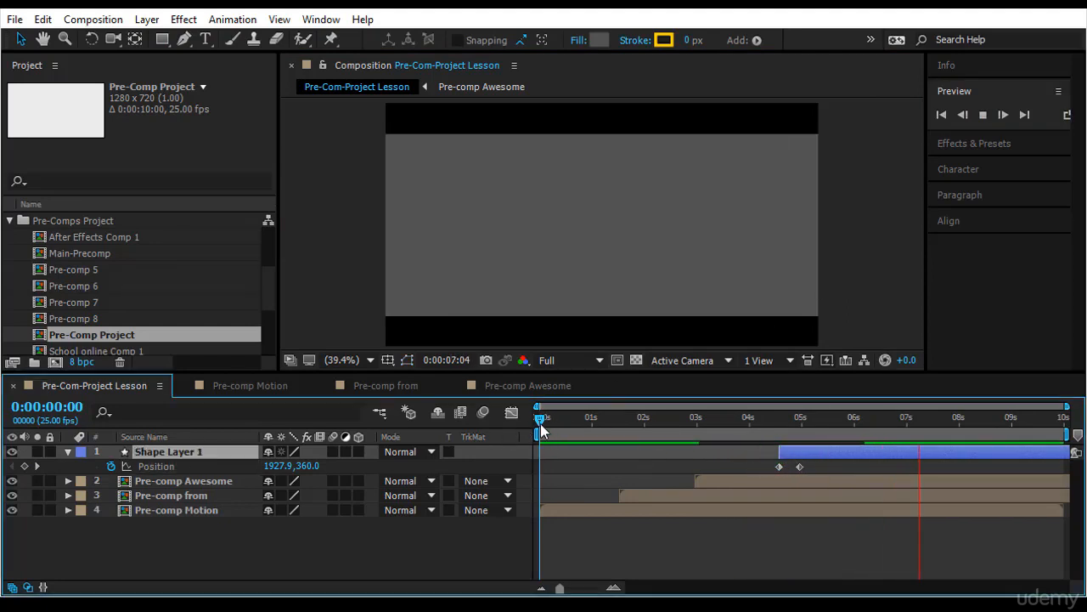
# Step: At 0:00:05:10, add the text "beautiful" across the upper part of the grey rectangle
pyautogui.click(839, 451)
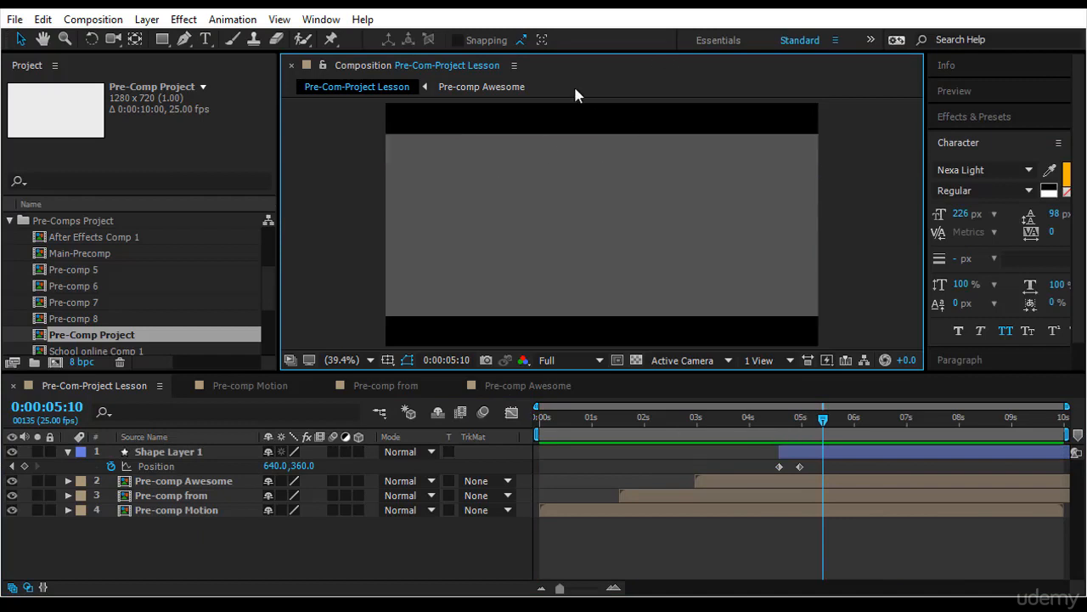
pyautogui.click(205, 39)
pyautogui.click(408, 175)
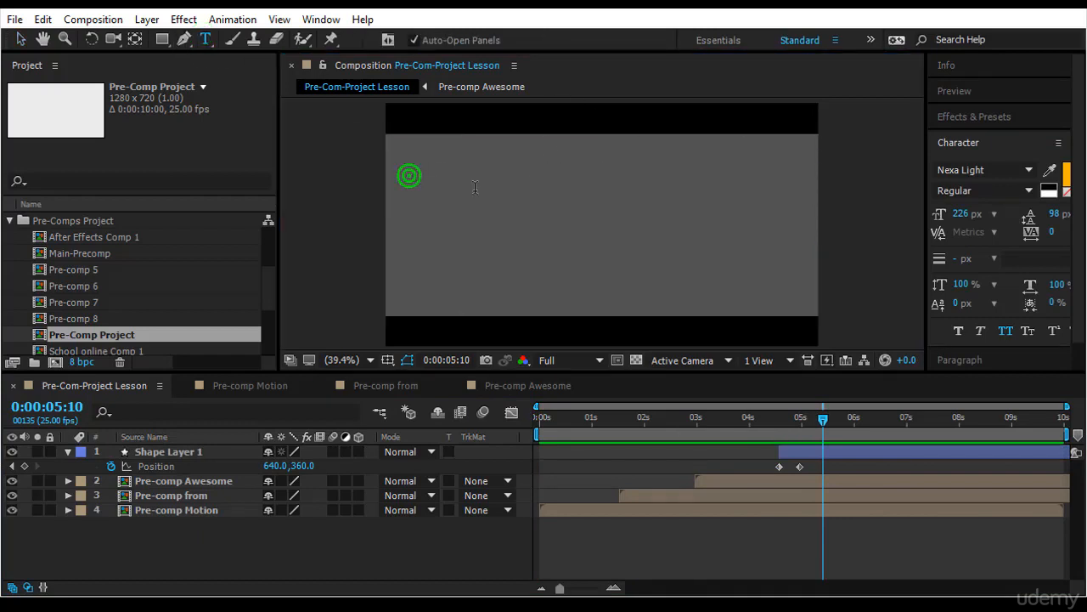
pyautogui.write('beauti')
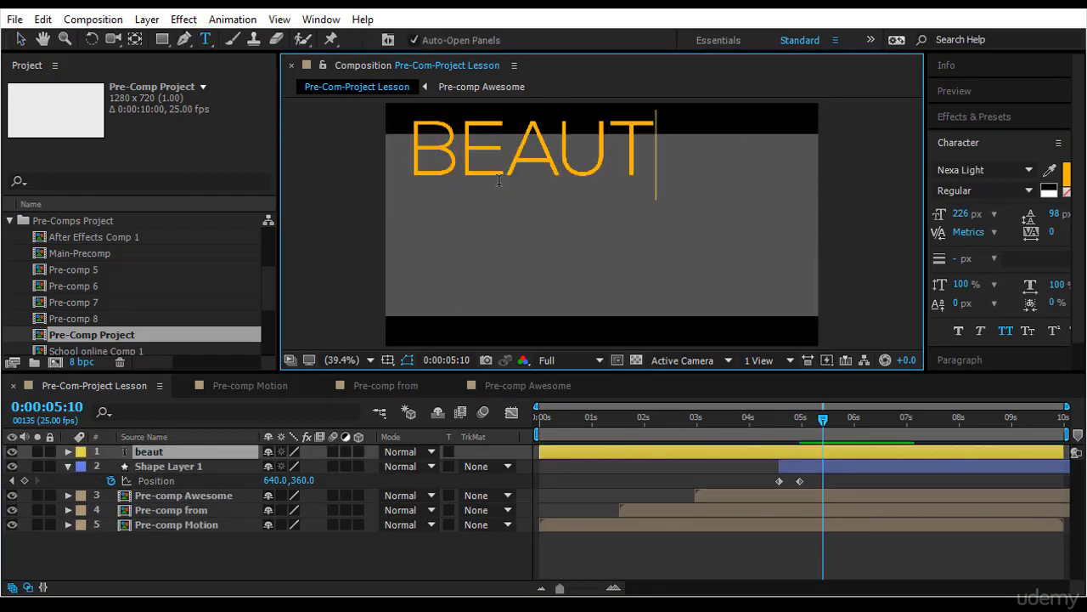
pyautogui.write('ful')
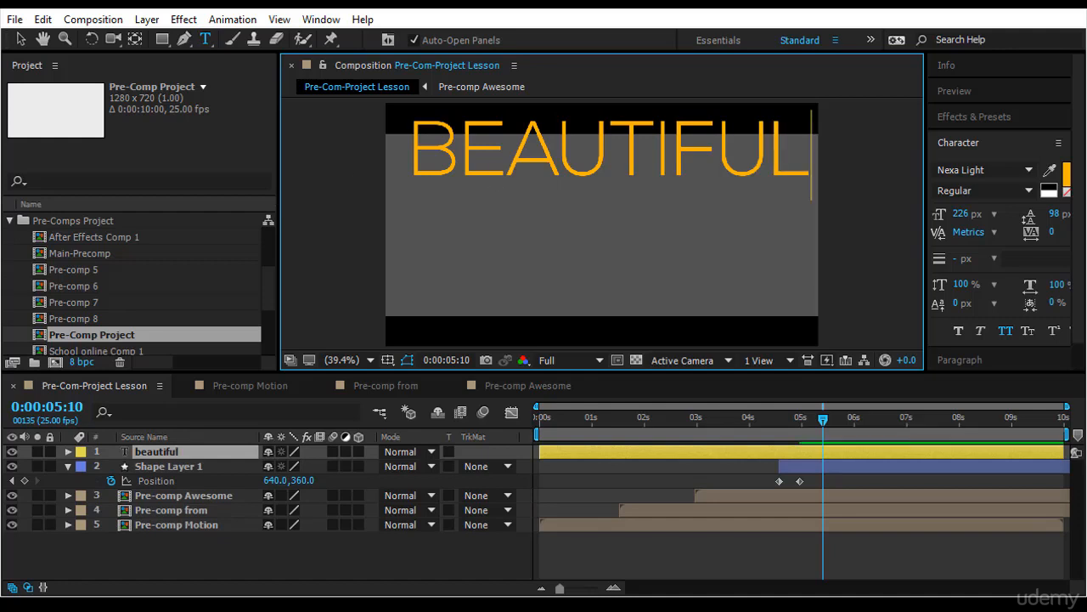
# Step: Place a duplicate of the "beautiful" text below the original and change its wording to "effective"
pyautogui.click(20, 39)
pyautogui.moveTo(678, 156); pyautogui.dragTo(641, 274)
pyautogui.hotkey('ctrl', 'd')
pyautogui.doubleClick(641, 274)
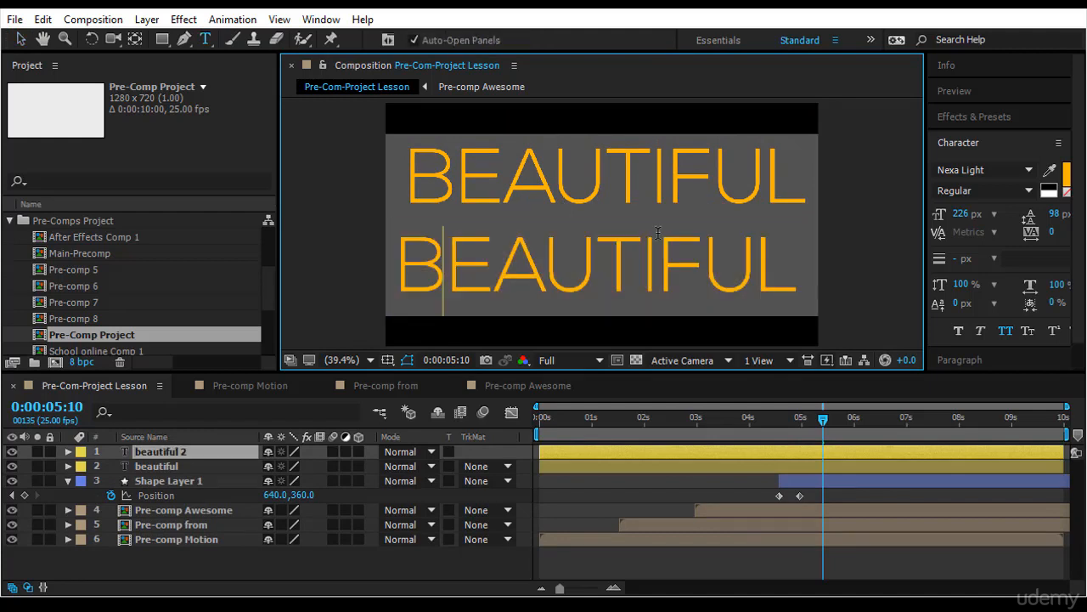
pyautogui.write('effective')
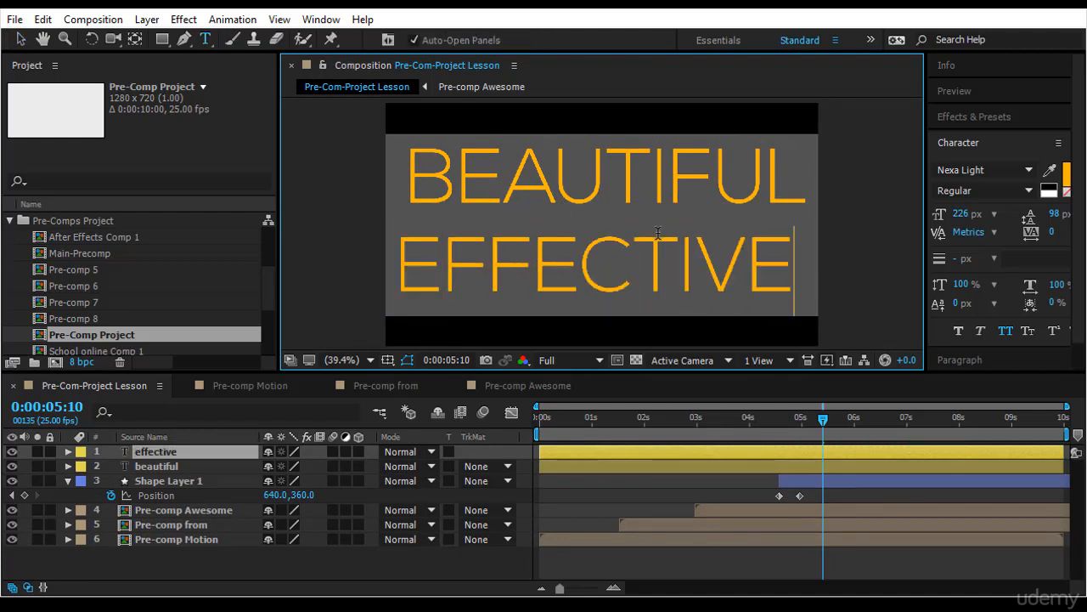
# Step: Align the left edges of BEAUTIFUL and EFFECTIVE and bring the two words slightly closer together
pyautogui.click(21, 39)
pyautogui.click(631, 190)
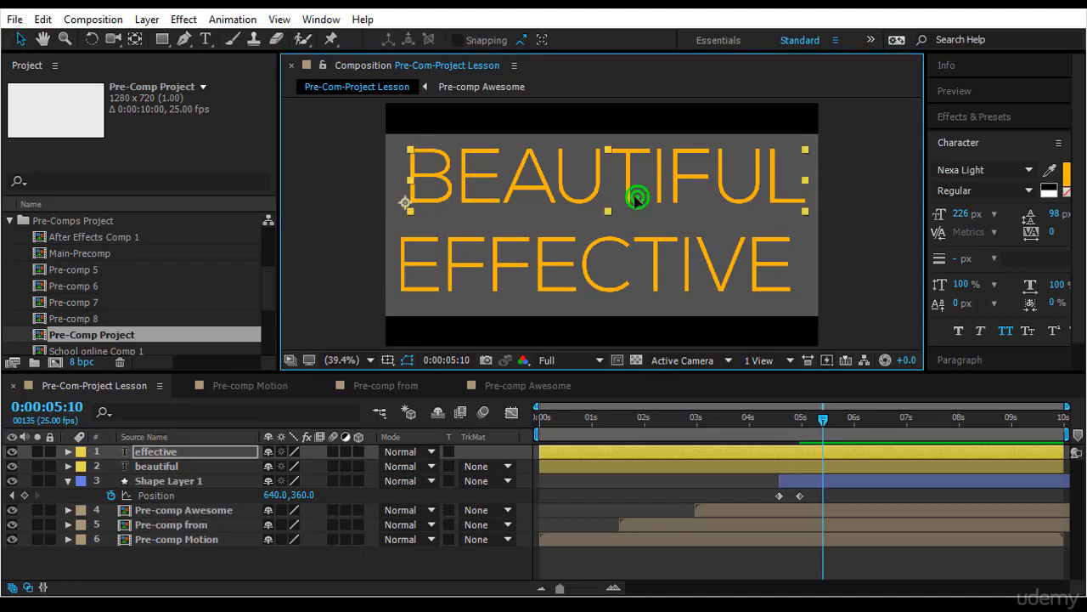
pyautogui.click(634, 255)
pyautogui.moveTo(634, 256); pyautogui.dragTo(635, 248)
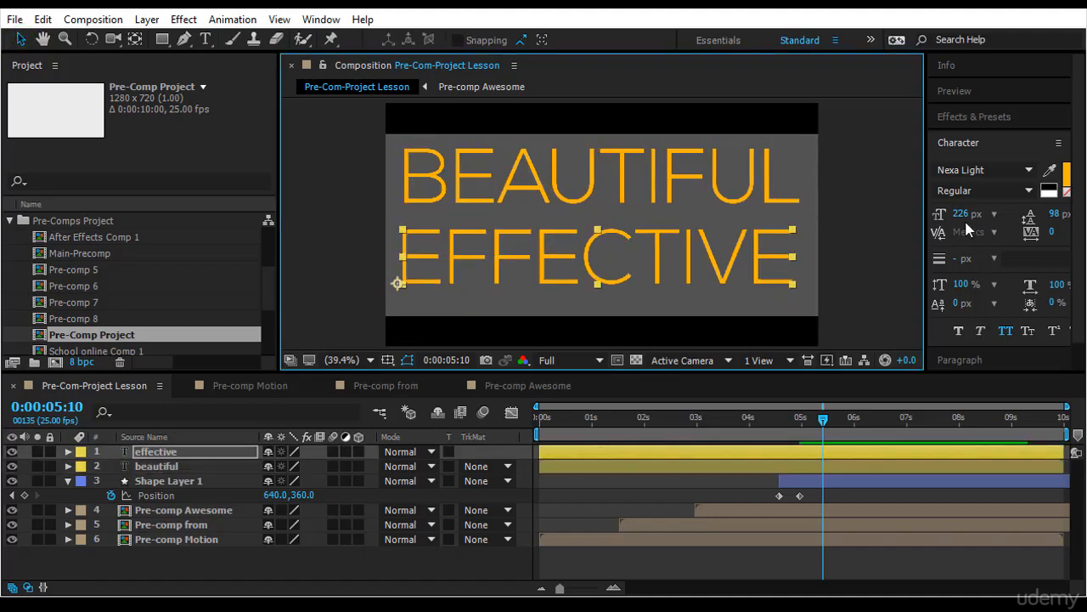
# Step: Set EFFECTIVE to 236 px and BEAUTIFUL to 240 px, repositioning both so they fill the rectangle
pyautogui.moveTo(964, 214); pyautogui.dragTo(977, 218)
pyautogui.moveTo(769, 273); pyautogui.dragTo(764, 284)
pyautogui.click(736, 190)
pyautogui.moveTo(961, 214); pyautogui.dragTo(968, 214)
pyautogui.moveTo(776, 175); pyautogui.dragTo(770, 183)
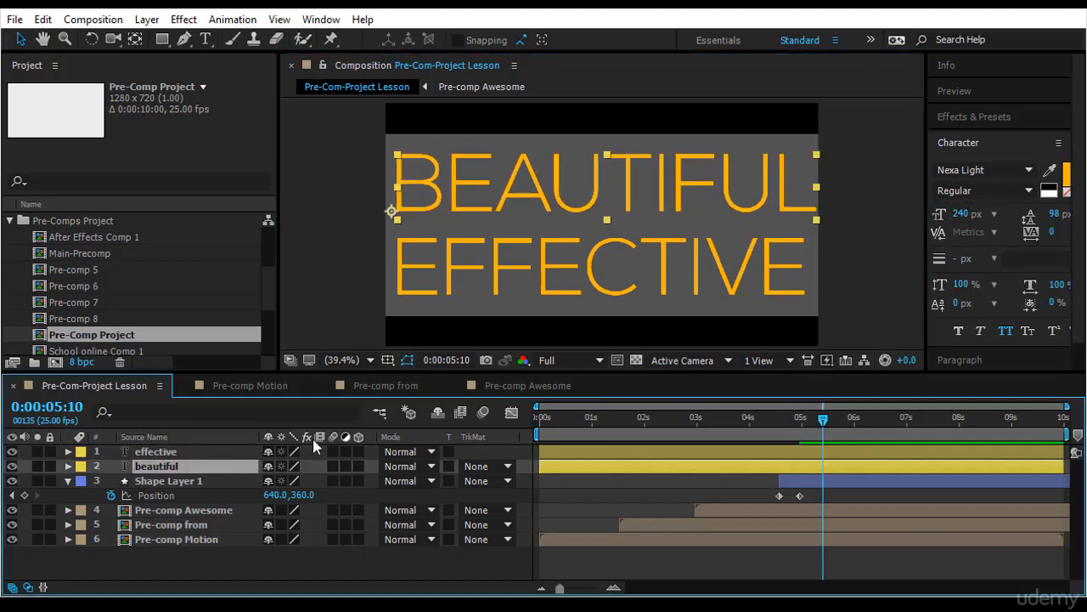
# Step: Pre-compose the effective and beautiful text layers together as "Pre-comp beatiful" and open the new composition
pyautogui.click(880, 201)
pyautogui.click(685, 202)
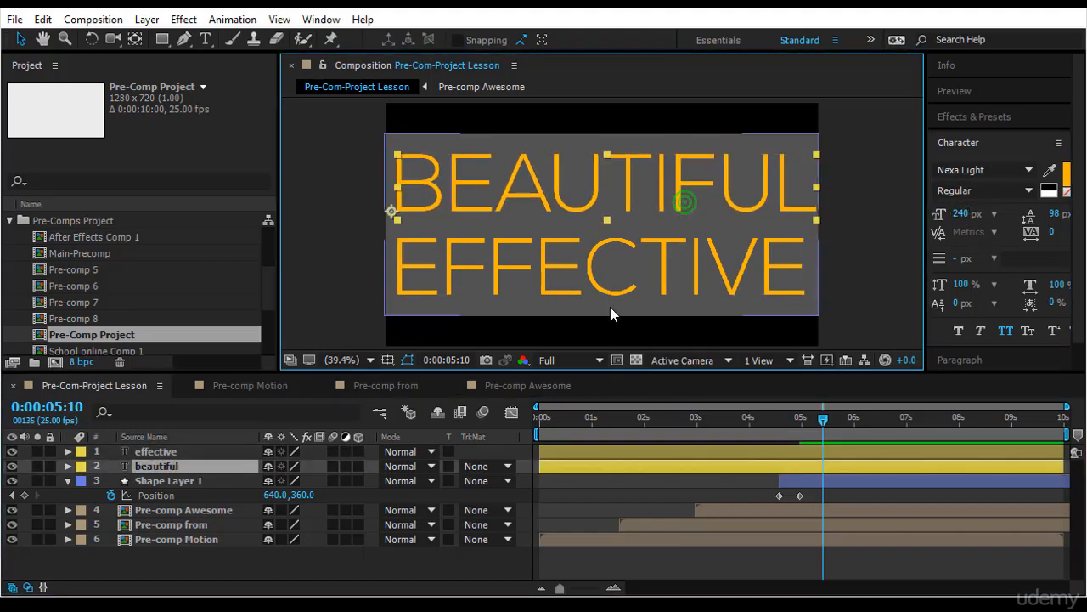
pyautogui.keyDown('shift'); pyautogui.click(620, 287); pyautogui.keyUp('shift')
pyautogui.rightClick(222, 469)
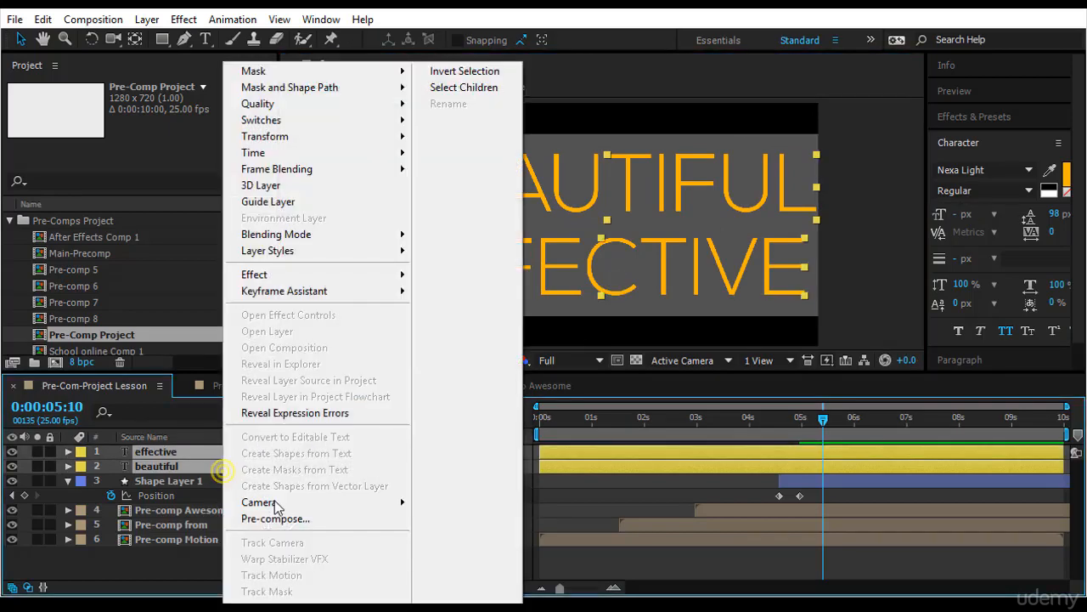
pyautogui.click(280, 519)
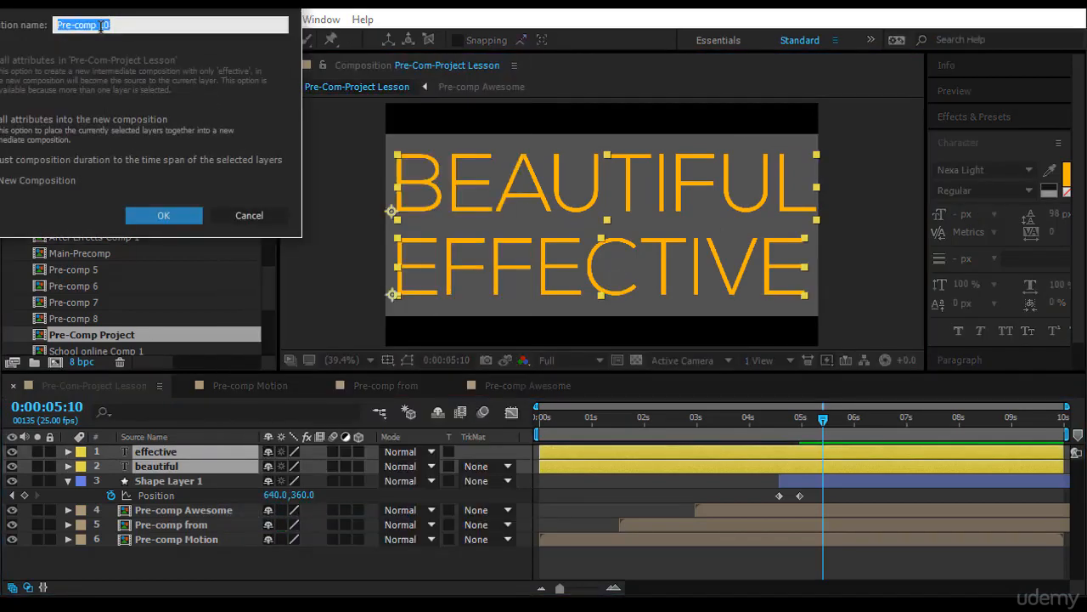
pyautogui.doubleClick(102, 25)
pyautogui.write('beat')
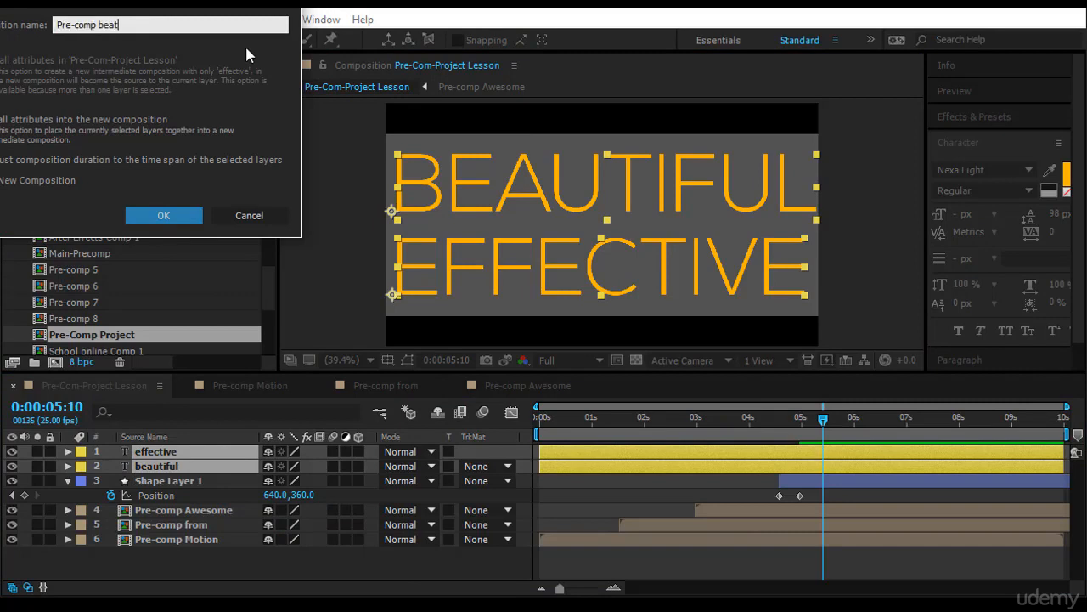
pyautogui.write('iful')
pyautogui.press('Return')
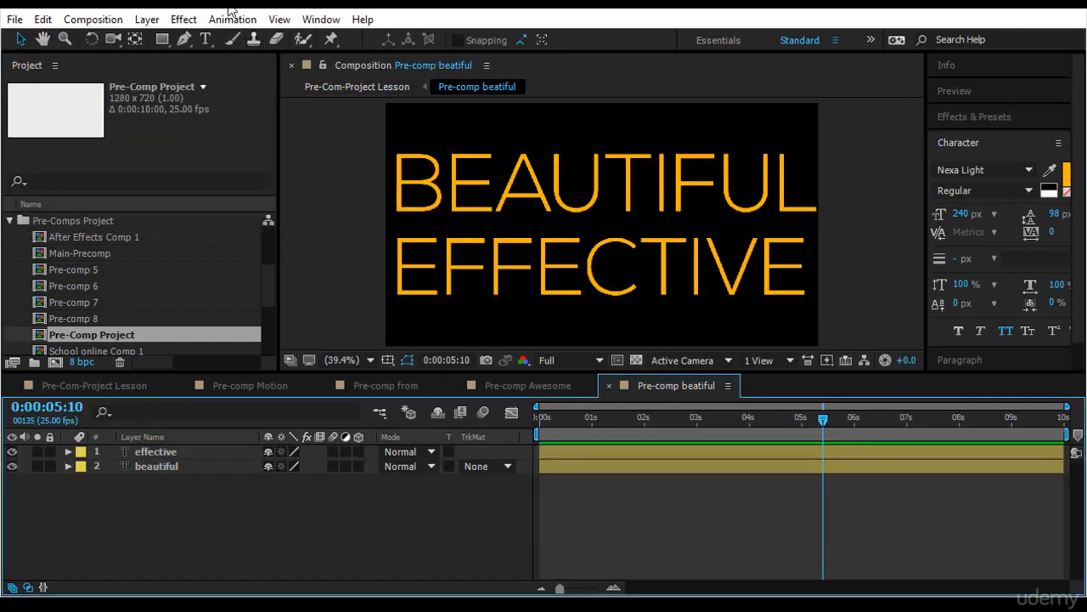
# Step: Crop Pre-comp beatiful to a full-width region of interest drawn tightly around the two words
pyautogui.click(617, 361)
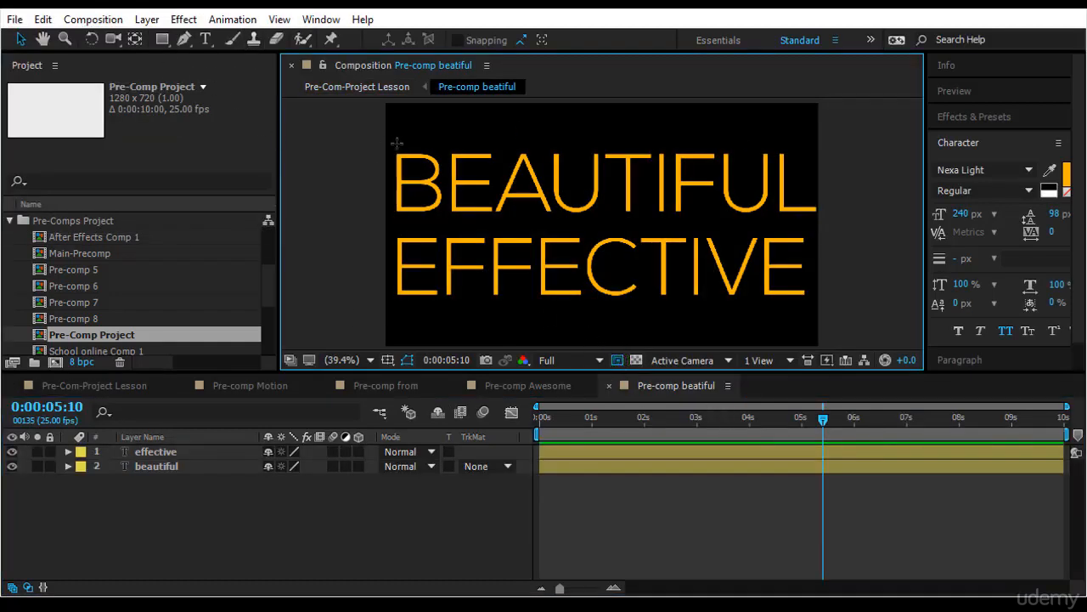
pyautogui.moveTo(384, 145); pyautogui.dragTo(821, 311)
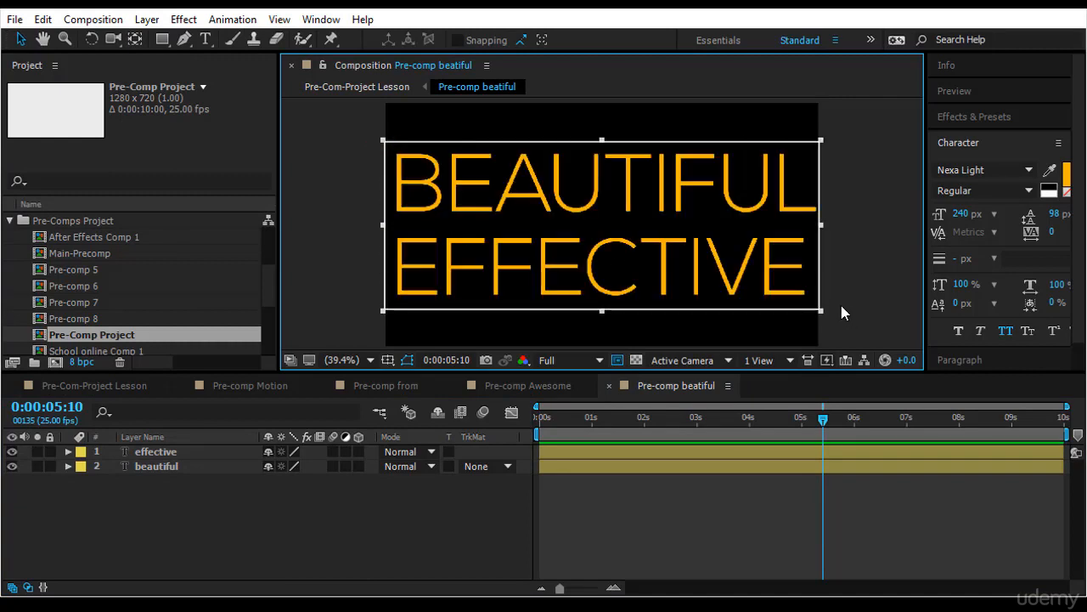
pyautogui.click(93, 18)
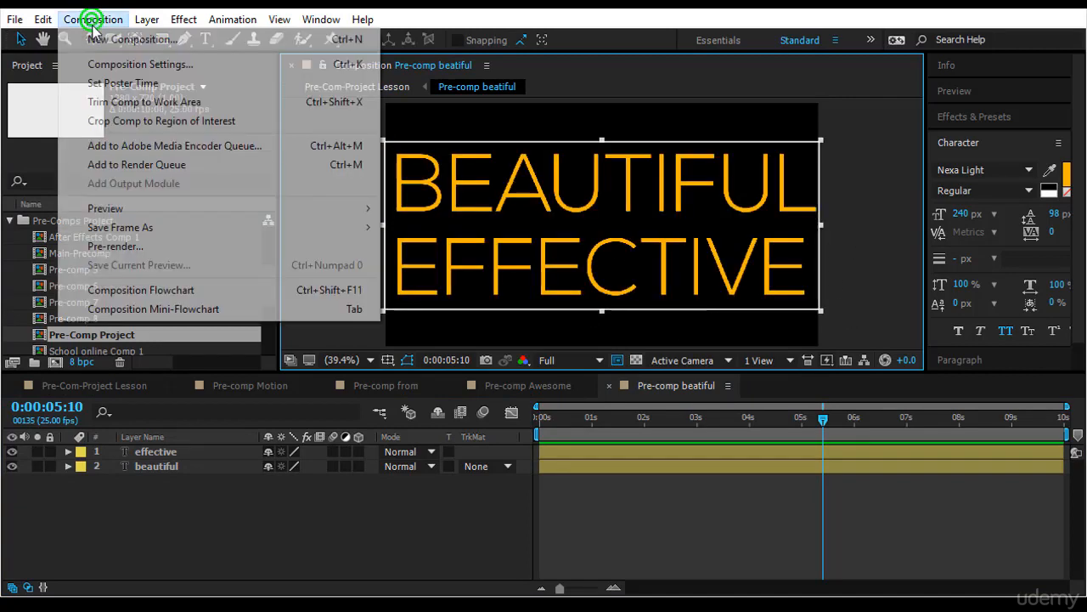
pyautogui.click(136, 121)
pyautogui.scroll(-3, 628, 276)
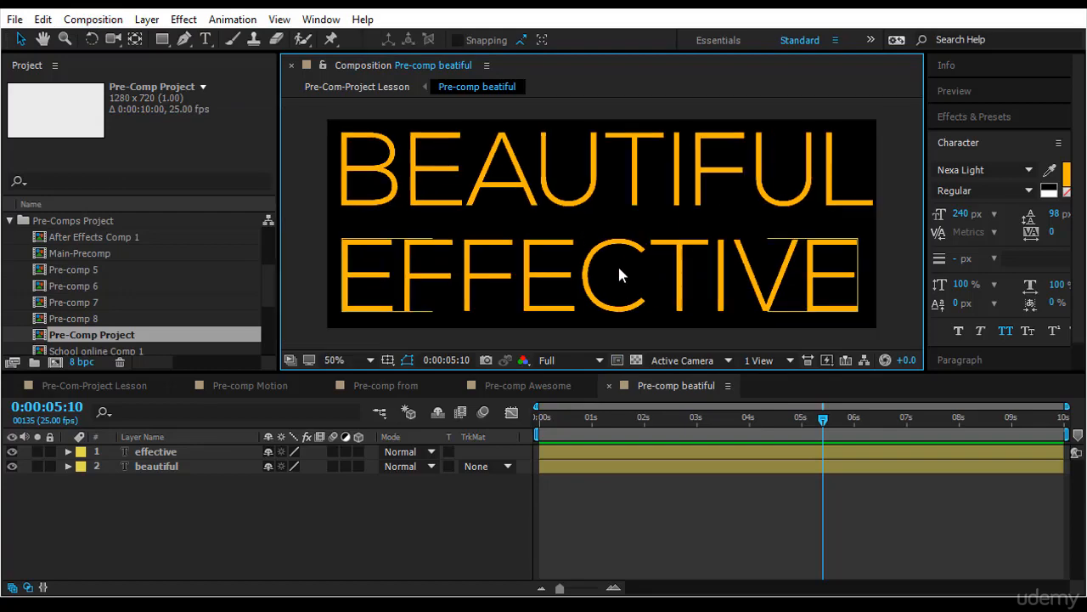
pyautogui.scroll(2, 613, 283)
# Step: Reveal the Rotation property of the effective layer and centre the anchor points of both BEAUTIFUL and EFFECTIVE on their words
pyautogui.click(552, 274)
pyautogui.press('r')
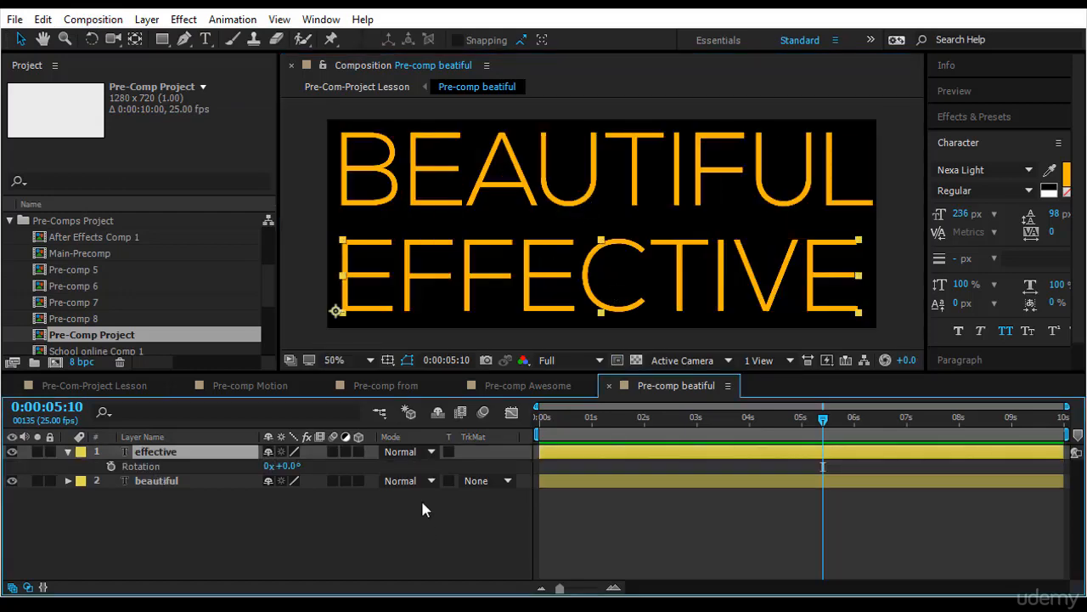
pyautogui.click(483, 174)
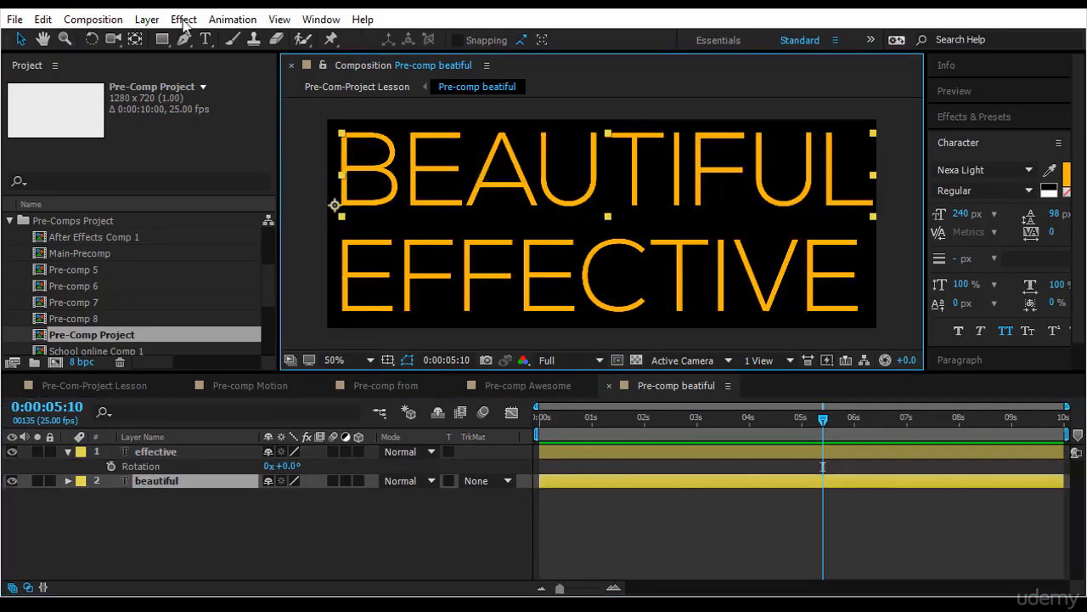
pyautogui.click(135, 39)
pyautogui.moveTo(335, 205); pyautogui.dragTo(487, 175)
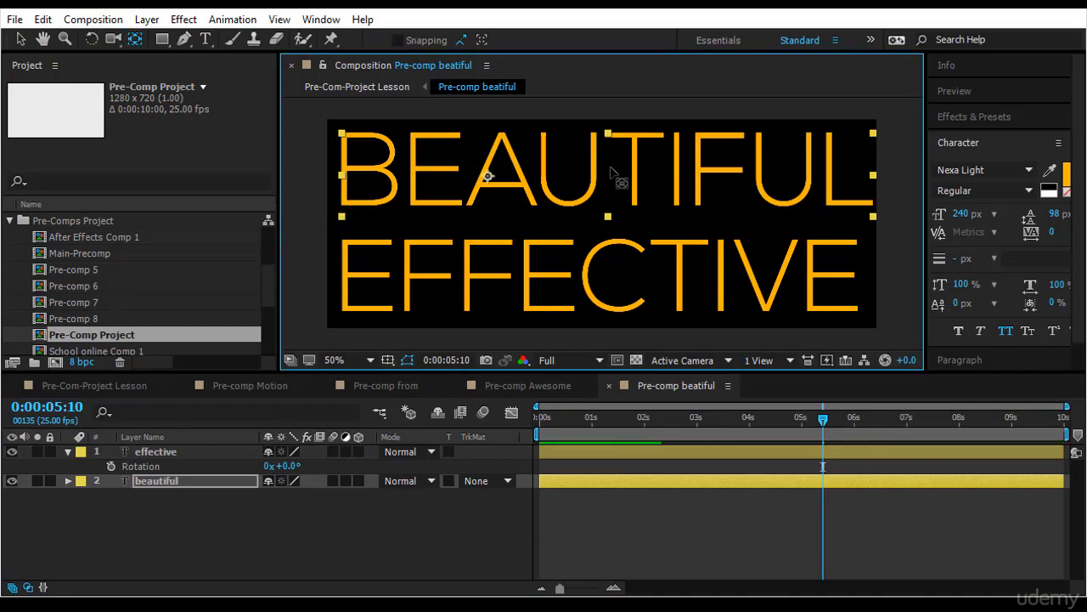
pyautogui.moveTo(611, 169); pyautogui.dragTo(604, 174)
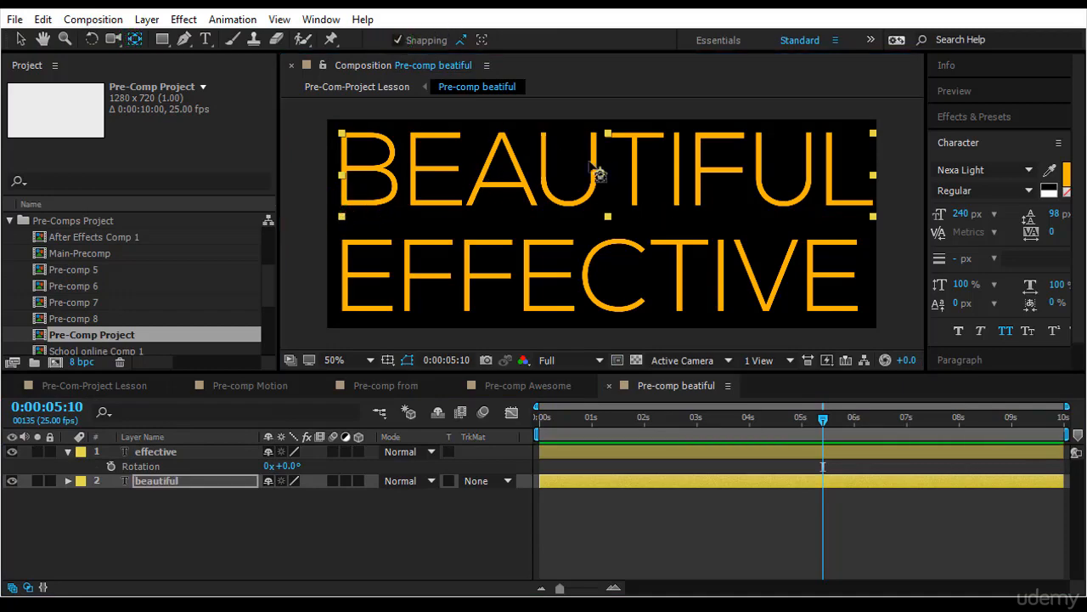
pyautogui.moveTo(600, 173); pyautogui.dragTo(607, 174)
pyautogui.click(574, 308)
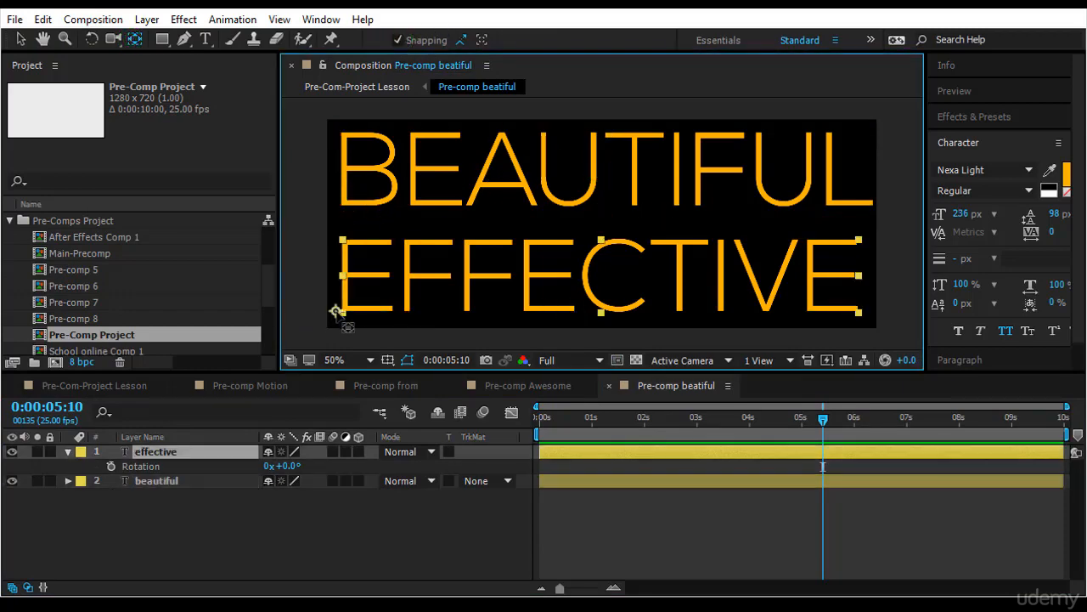
pyautogui.moveTo(337, 308); pyautogui.dragTo(602, 276)
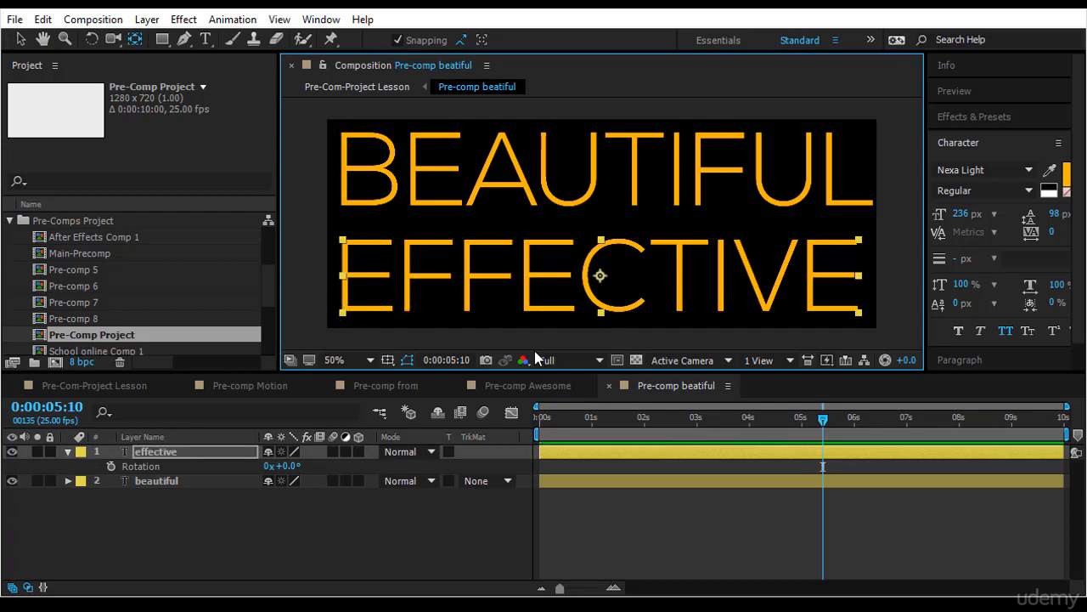
# Step: Set the Rotation of the effective layer to -180°
pyautogui.click(211, 451)
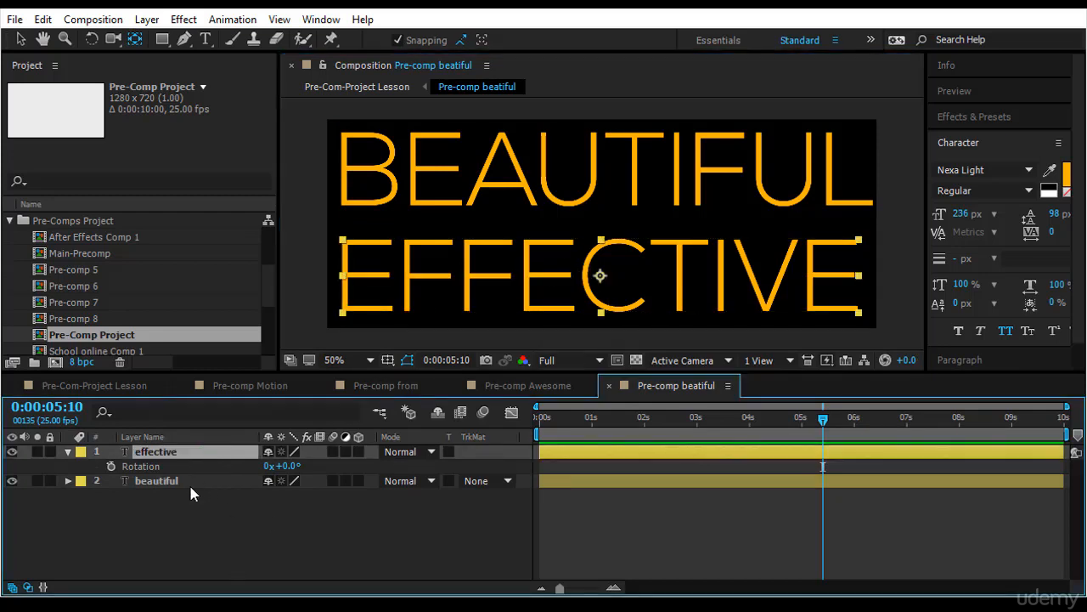
pyautogui.click(285, 467)
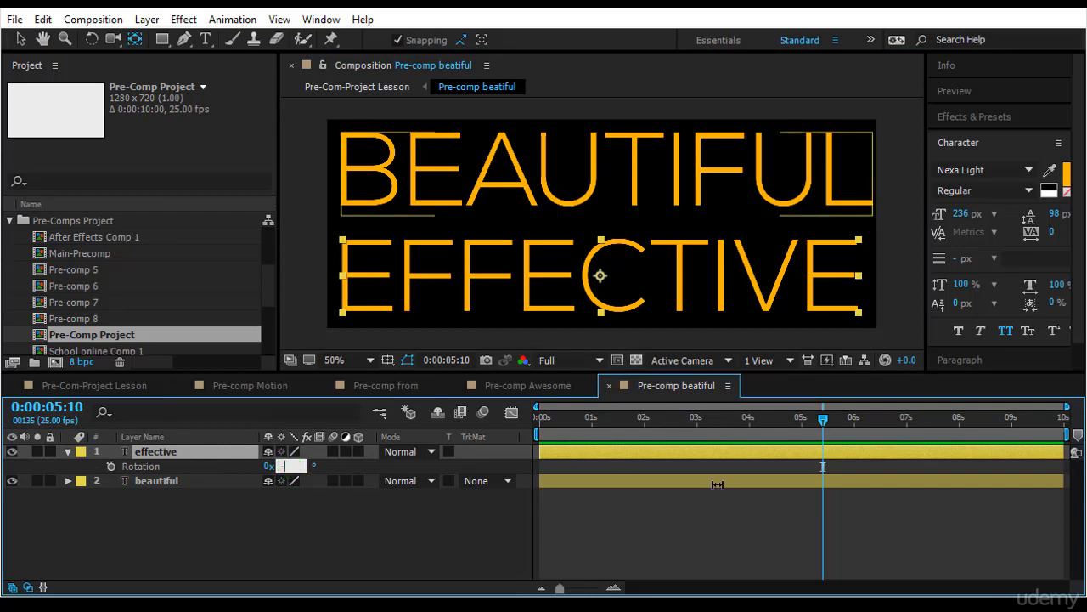
pyautogui.press('Return')
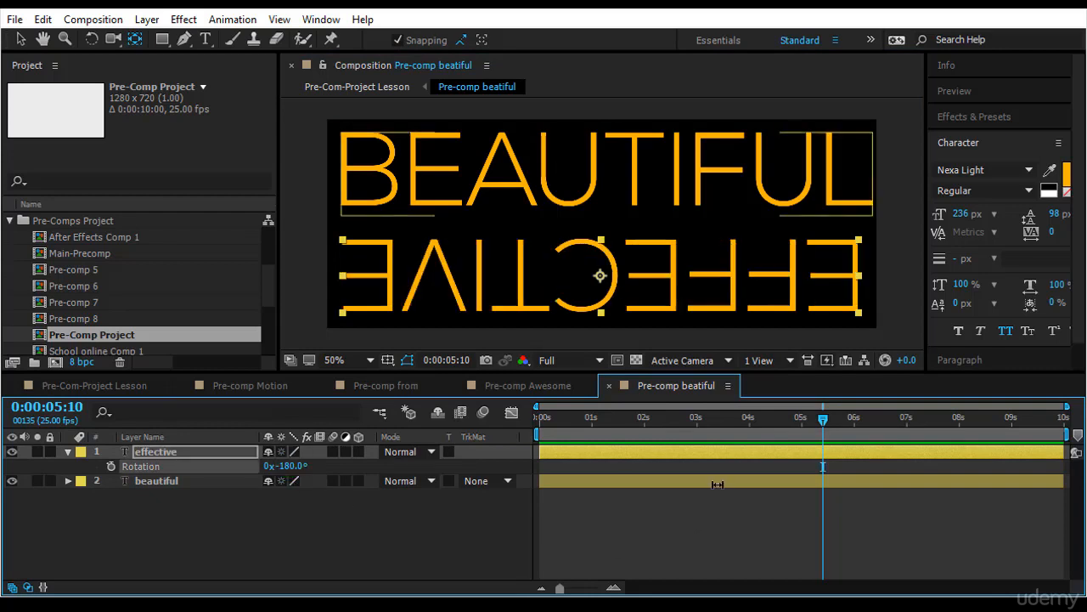
# Step: Add Position keyframes to both the effective and beautiful layers at 0:00:00:09
pyautogui.click(816, 533)
pyautogui.press('Home')
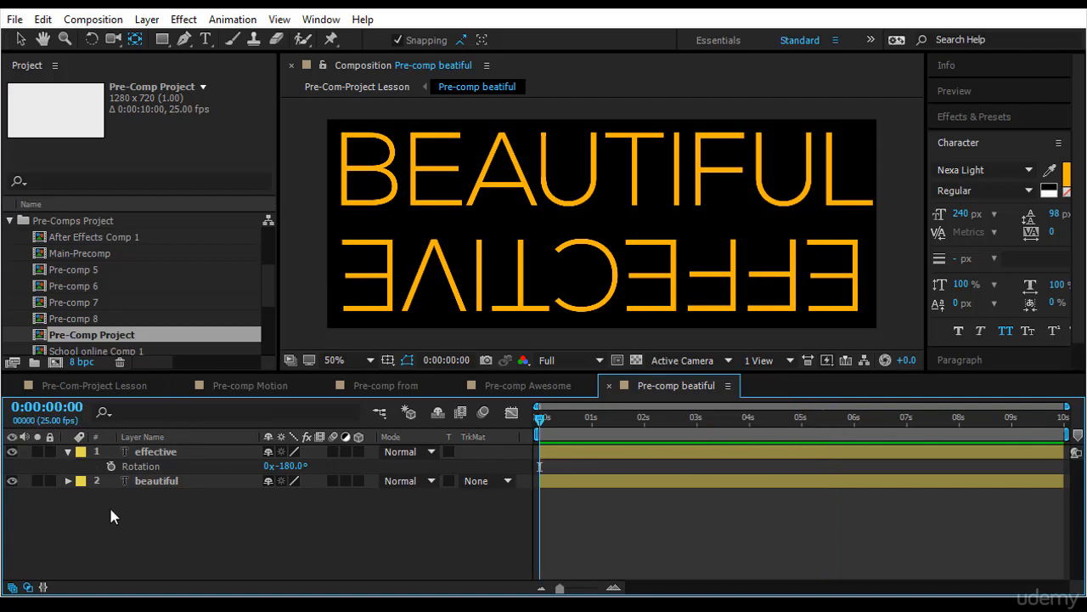
pyautogui.moveTo(151, 498); pyautogui.dragTo(191, 495)
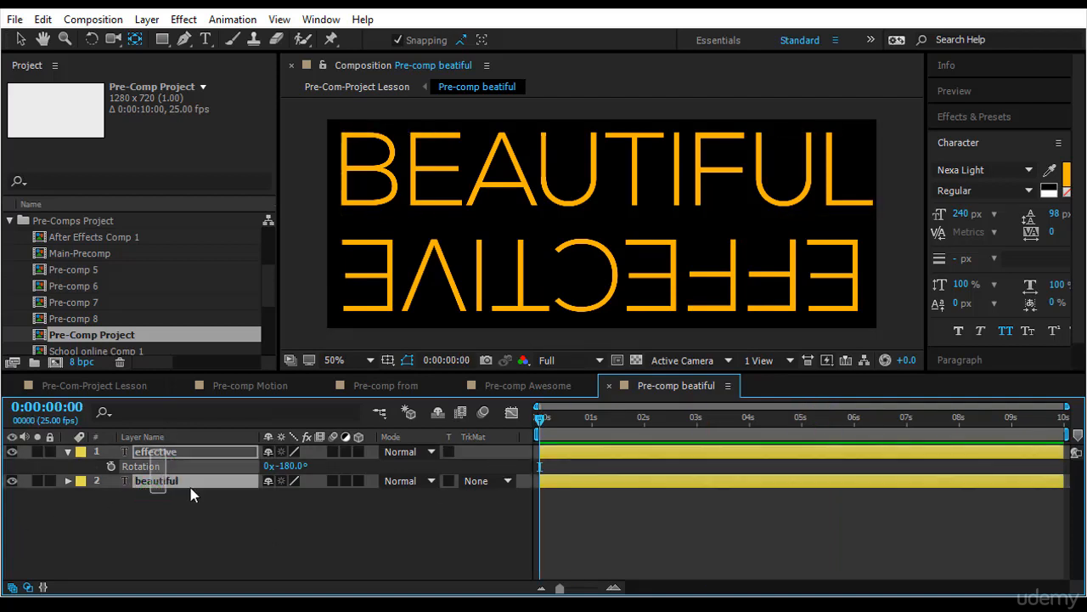
pyautogui.moveTo(532, 413); pyautogui.dragTo(557, 422)
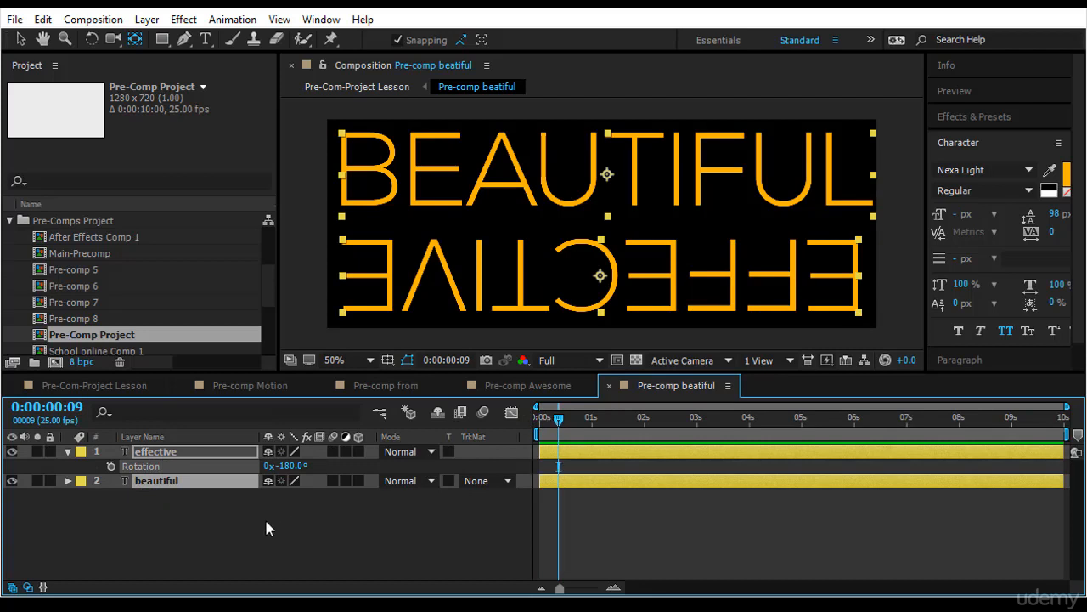
pyautogui.press('p')
pyautogui.click(111, 466)
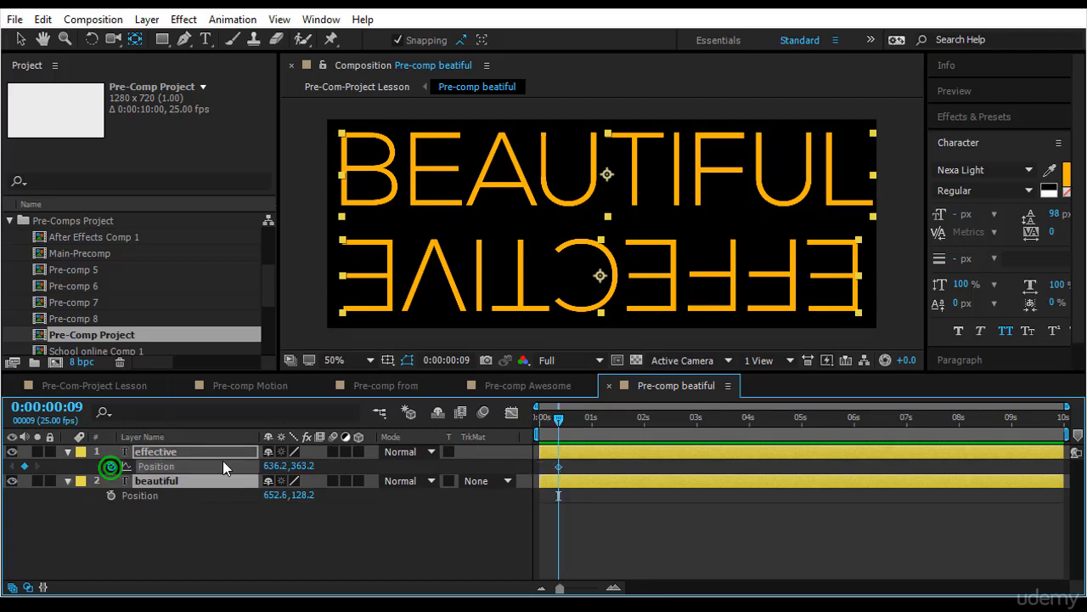
# Step: At 0:00:00:00, move BEAUTIFUL above the frame to about 652.6, -85.8 and EFFECTIVE below it to about 636.2, 597.2
pyautogui.press('Home')
pyautogui.click(291, 300)
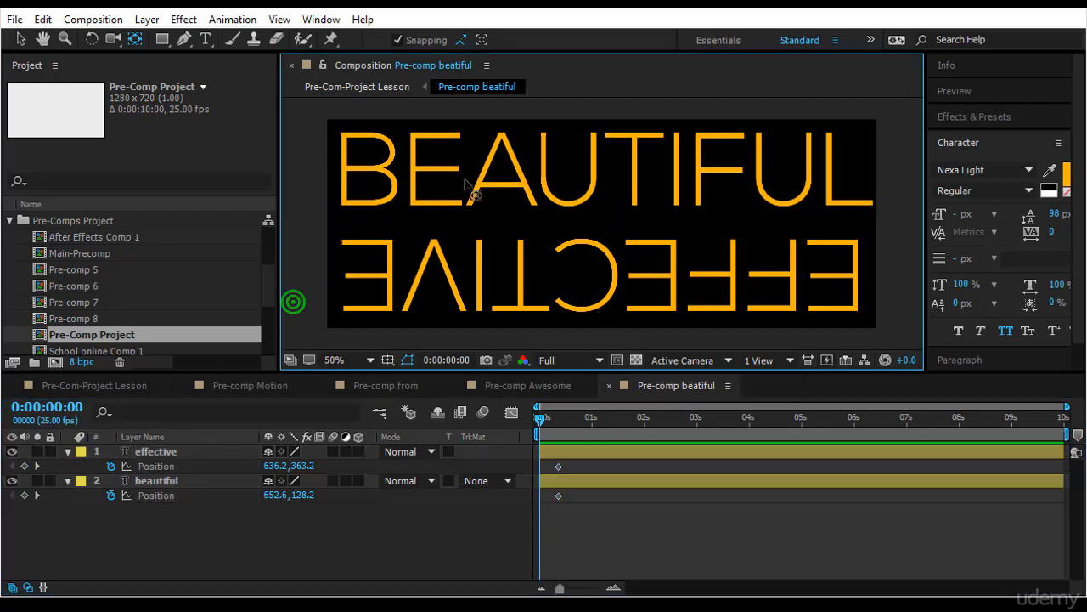
pyautogui.click(485, 198)
pyautogui.press('F2')
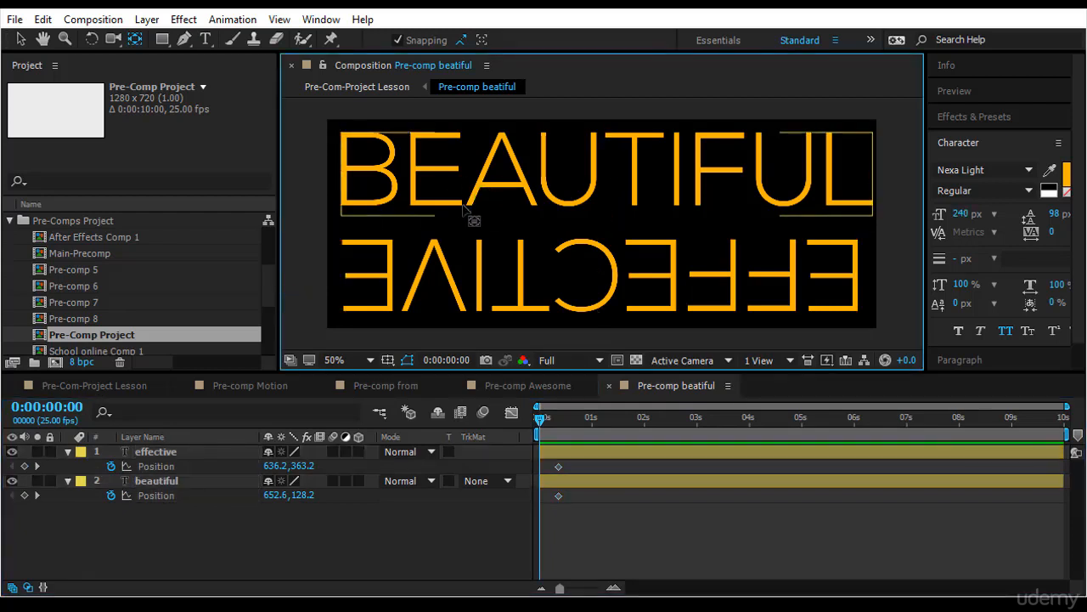
pyautogui.moveTo(486, 197); pyautogui.dragTo(485, 99)
pyautogui.moveTo(478, 282); pyautogui.dragTo(481, 396)
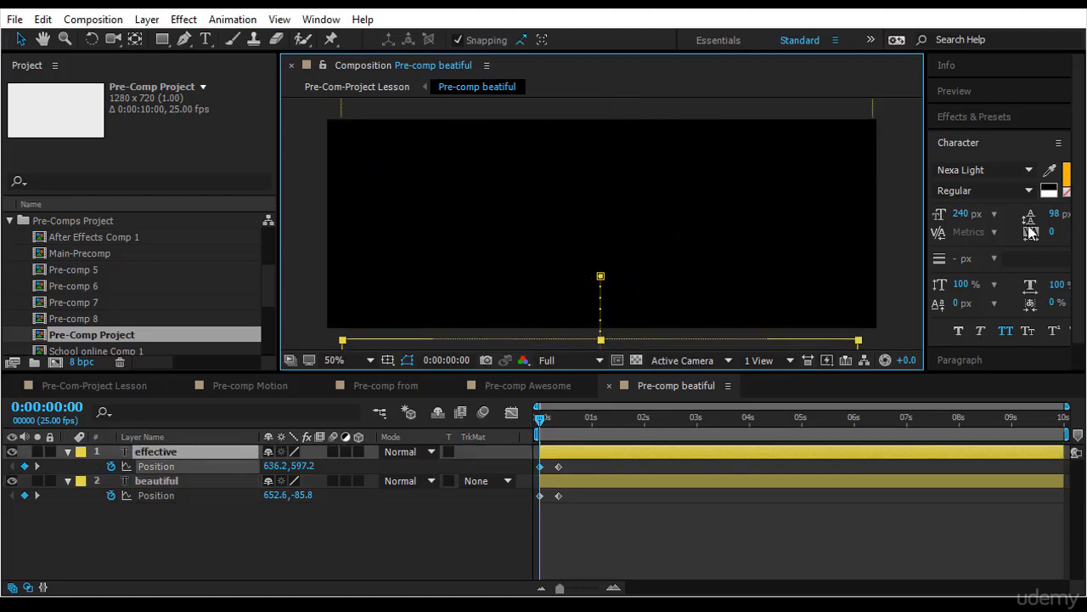
# Step: Play a preview of the two words sliding into the frame from the start
pyautogui.click(986, 91)
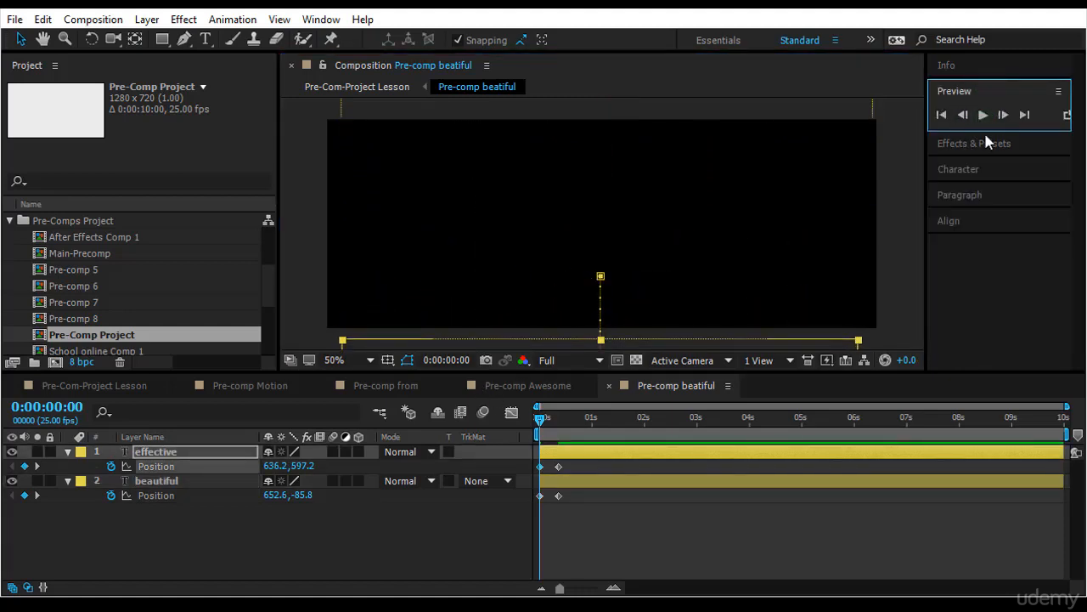
pyautogui.click(541, 420)
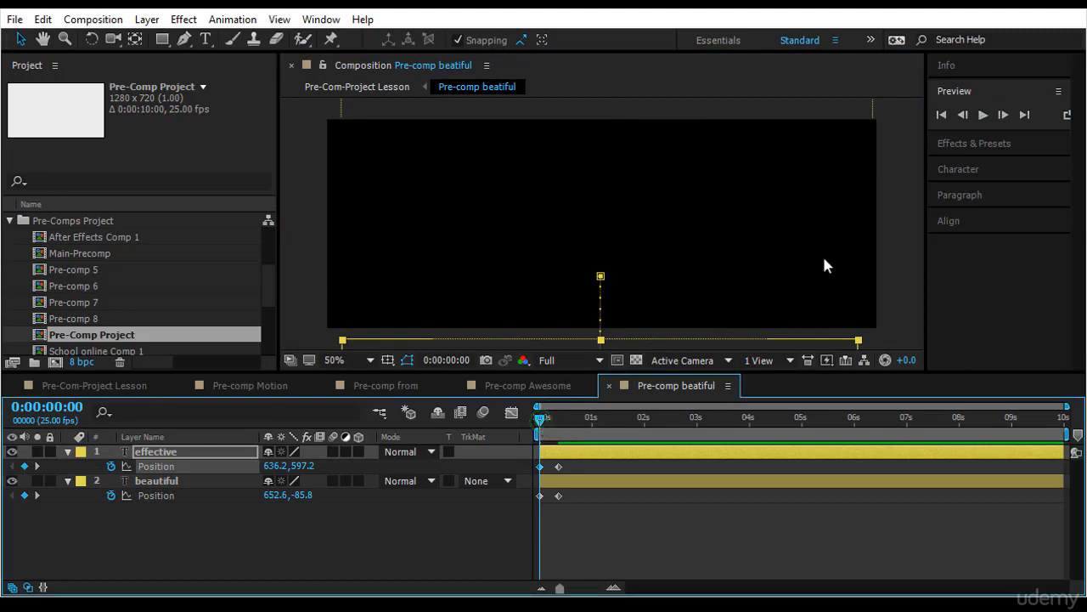
pyautogui.click(986, 115)
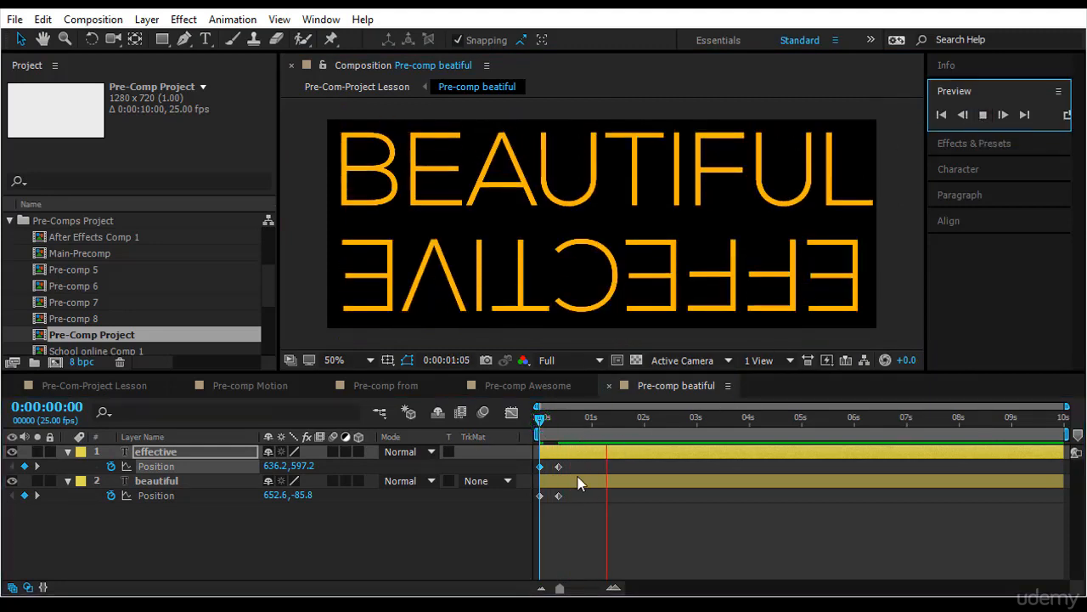
# Step: Keyframe the effective layer's Rotation at -180° at 0:00:01:02 and 0° at 0:00:01:09, and preview the turn from the start
pyautogui.moveTo(539, 420); pyautogui.dragTo(597, 438)
pyautogui.click(165, 451)
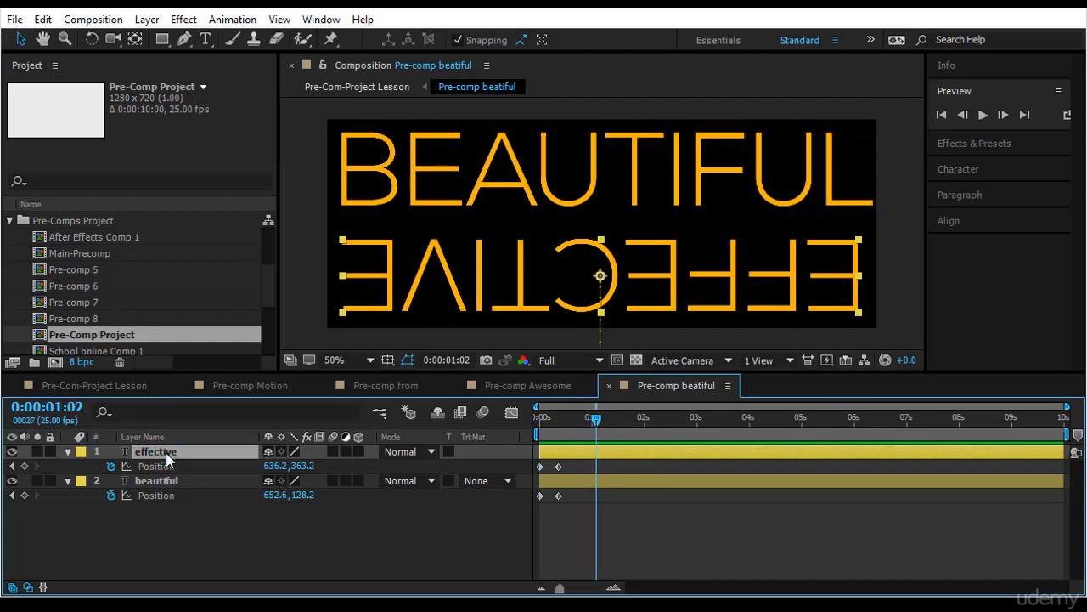
pyautogui.press('r')
pyautogui.click(111, 465)
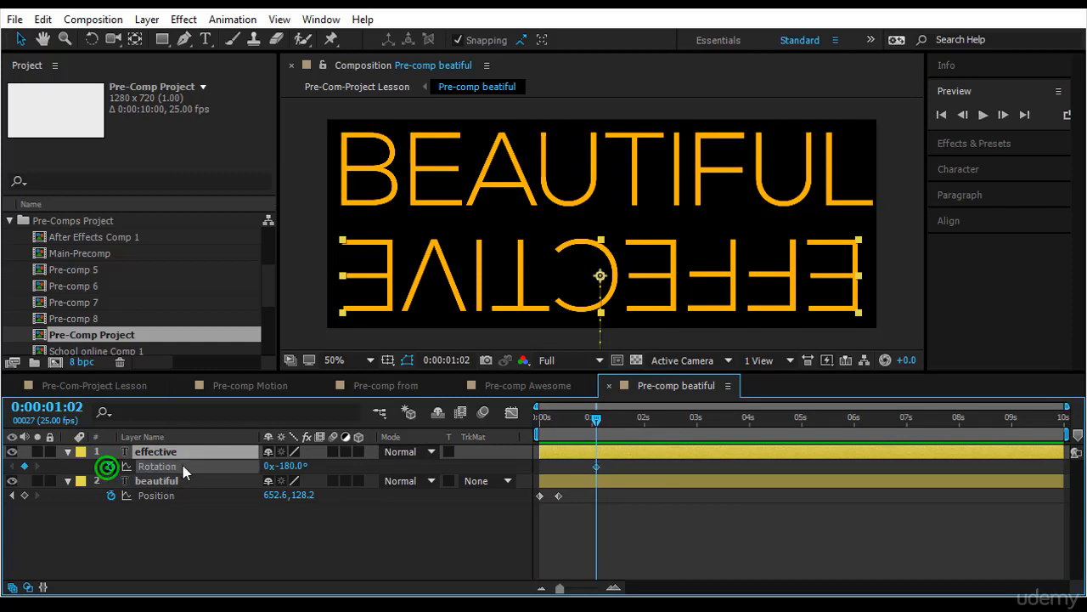
pyautogui.click(596, 423)
pyautogui.moveTo(598, 427); pyautogui.dragTo(608, 426)
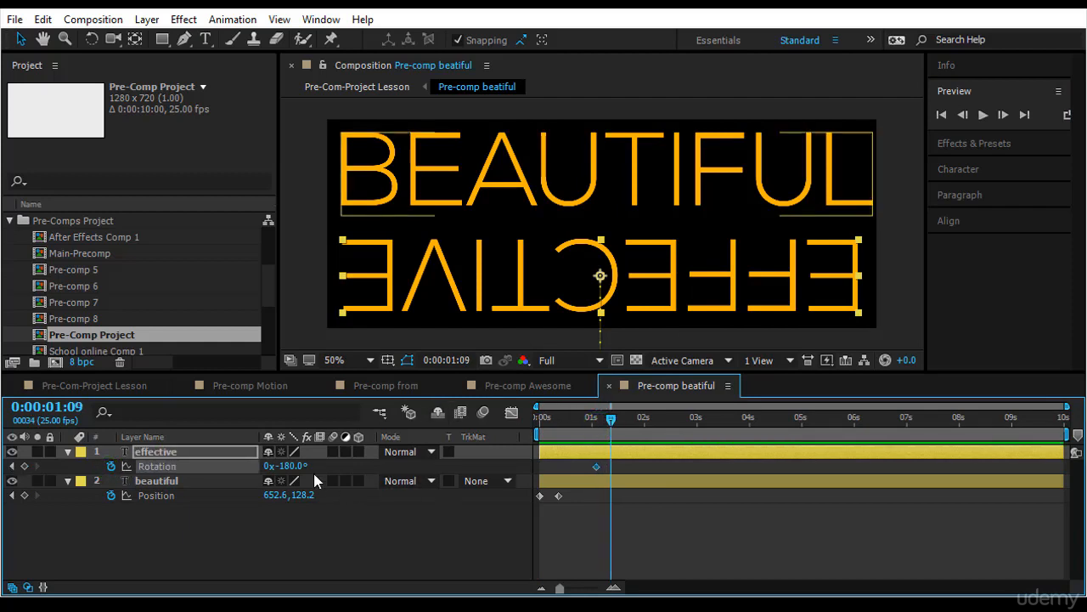
pyautogui.click(292, 468)
pyautogui.write('0')
pyautogui.press('Return')
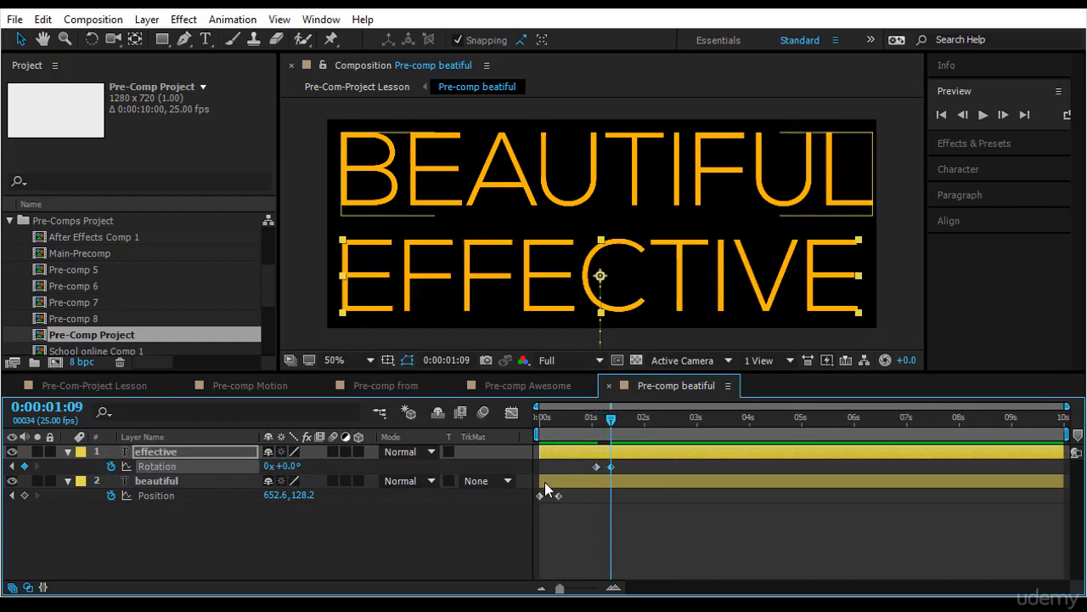
pyautogui.moveTo(611, 419); pyautogui.dragTo(541, 418)
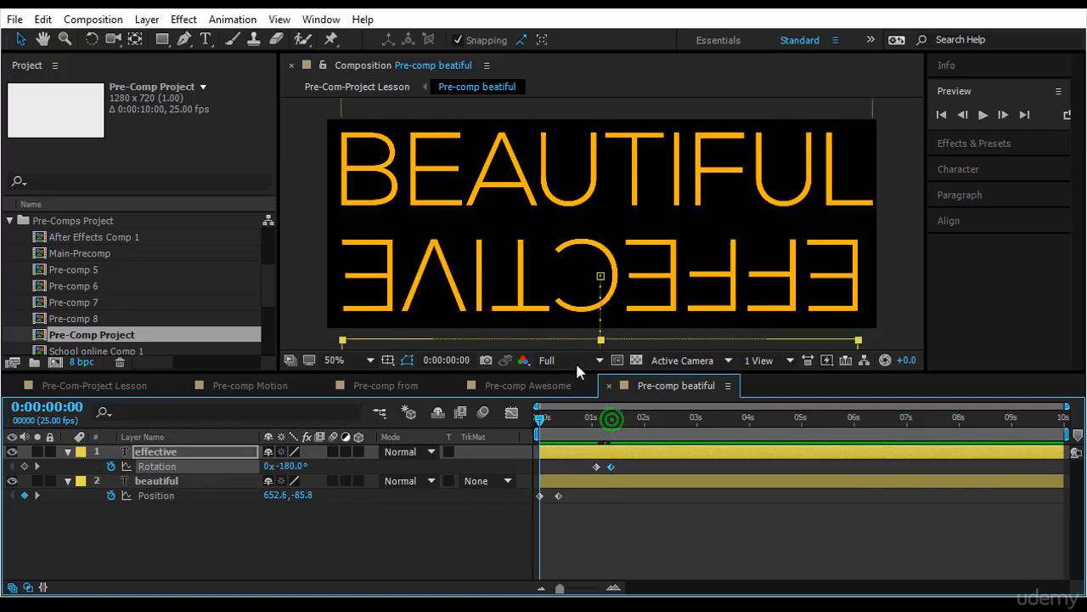
pyautogui.click(983, 114)
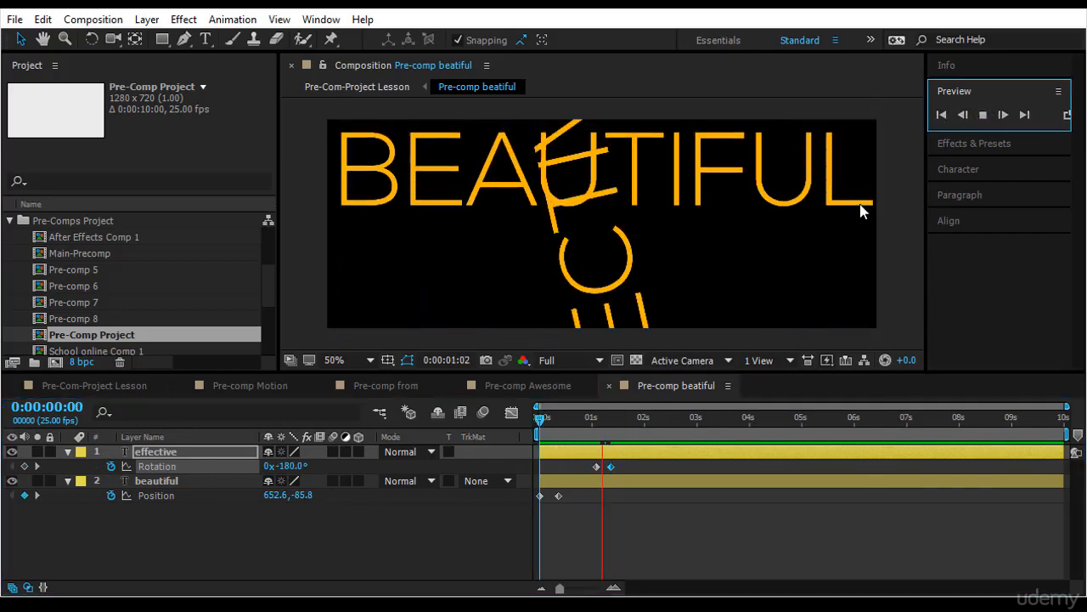
# Step: In Pre-Com-Project Lesson, shift the Pre-comp beatiful layer to start shortly after the rectangle's second Position keyframe, and preview the composition
pyautogui.click(114, 384)
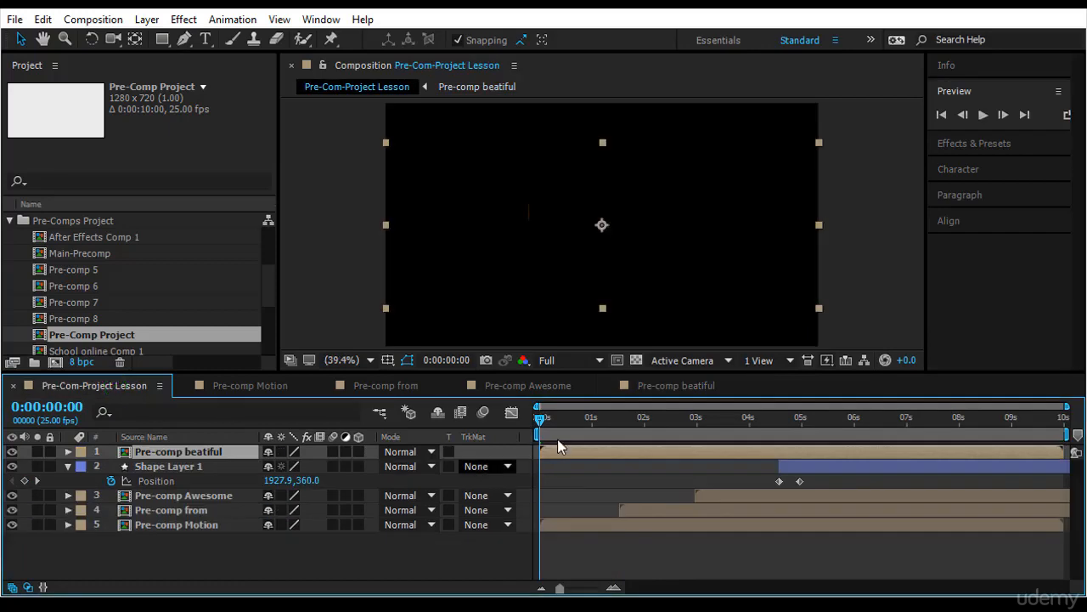
pyautogui.click(540, 421)
pyautogui.moveTo(540, 423); pyautogui.dragTo(767, 449)
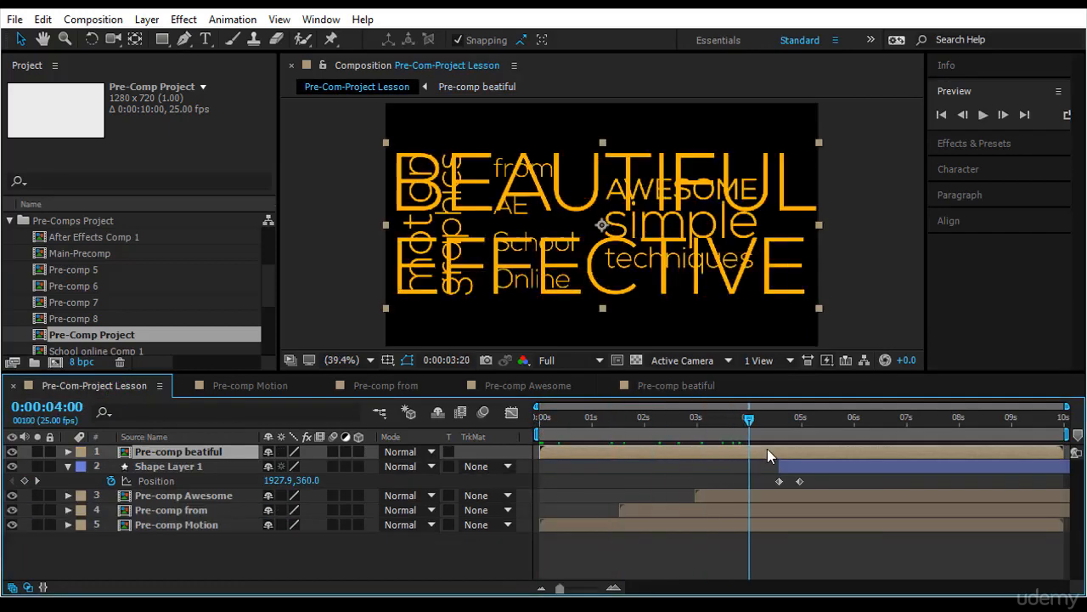
pyautogui.moveTo(595, 451); pyautogui.dragTo(858, 451)
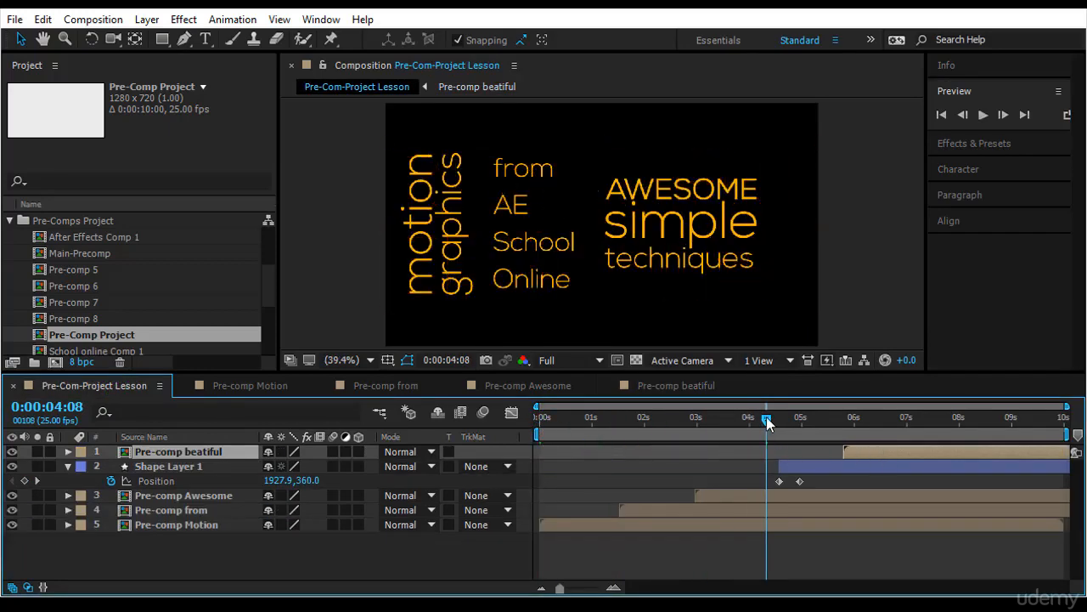
pyautogui.moveTo(767, 422); pyautogui.dragTo(537, 429)
pyautogui.click(983, 115)
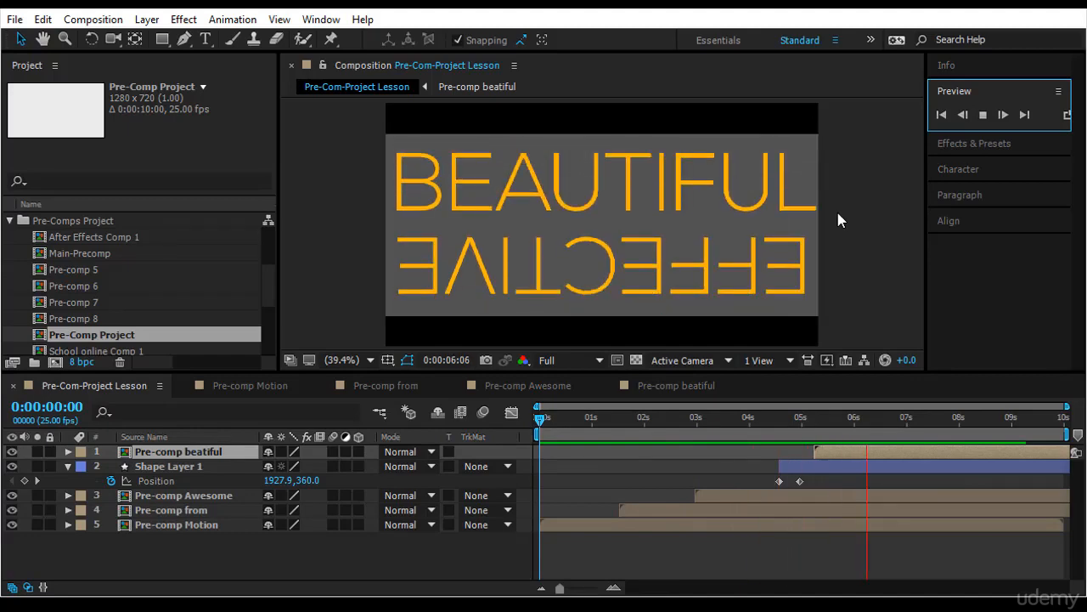
# Step: Set the background colour of Pre-Com-Project Lesson to dark gray 4F4F4F
pyautogui.rightClick(116, 387)
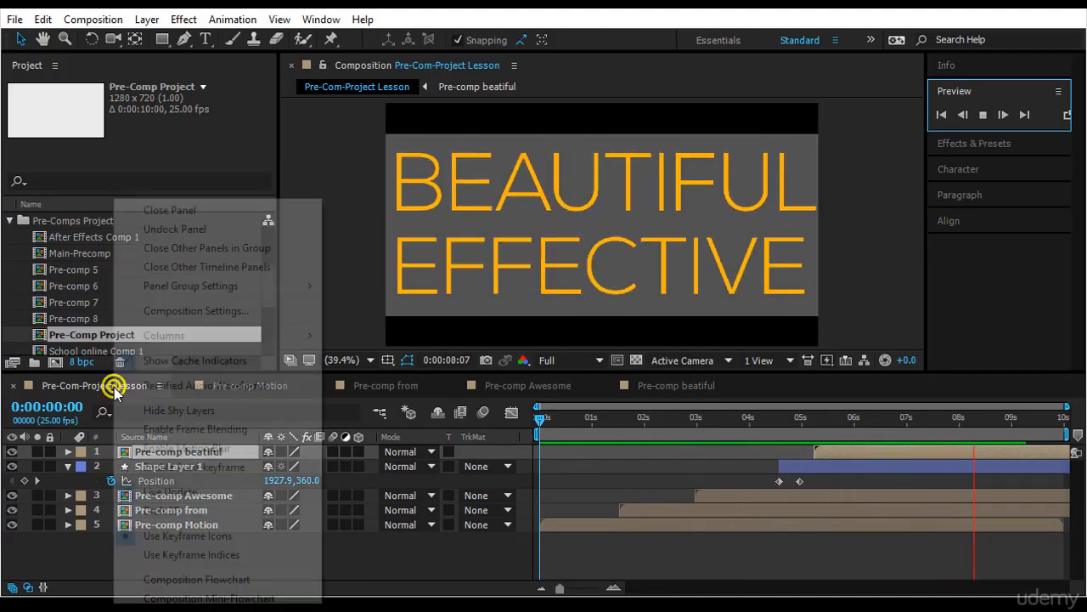
pyautogui.click(194, 312)
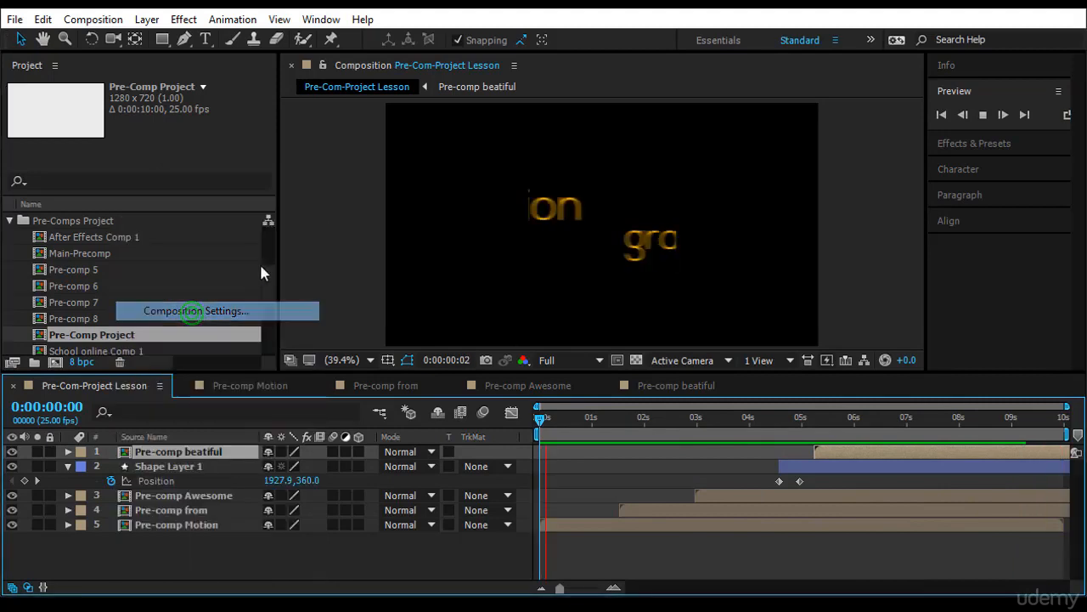
pyautogui.click(319, 414)
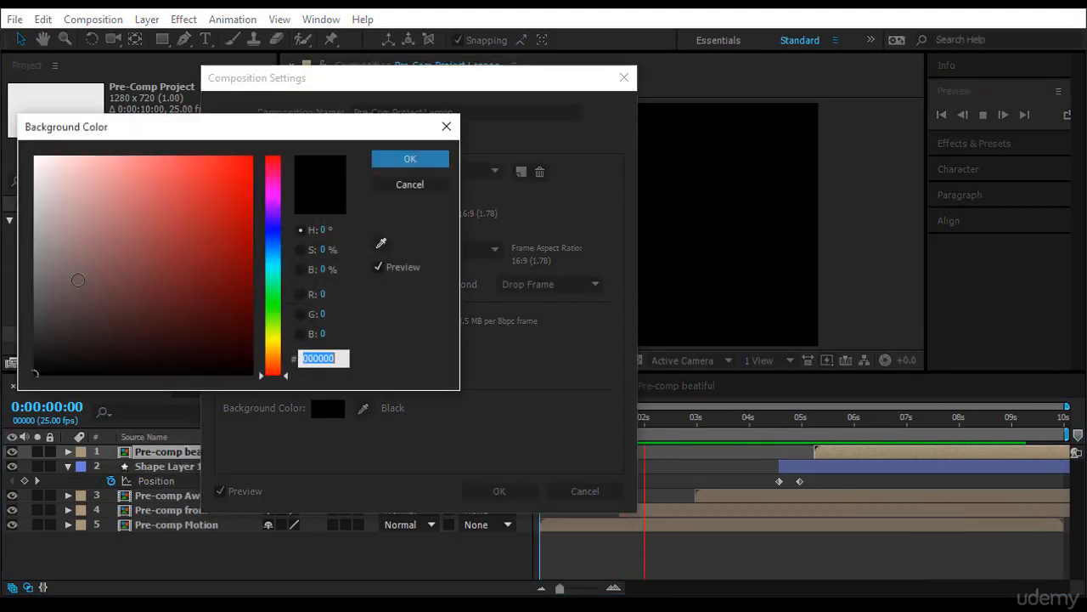
pyautogui.moveTo(75, 280); pyautogui.dragTo(13, 306)
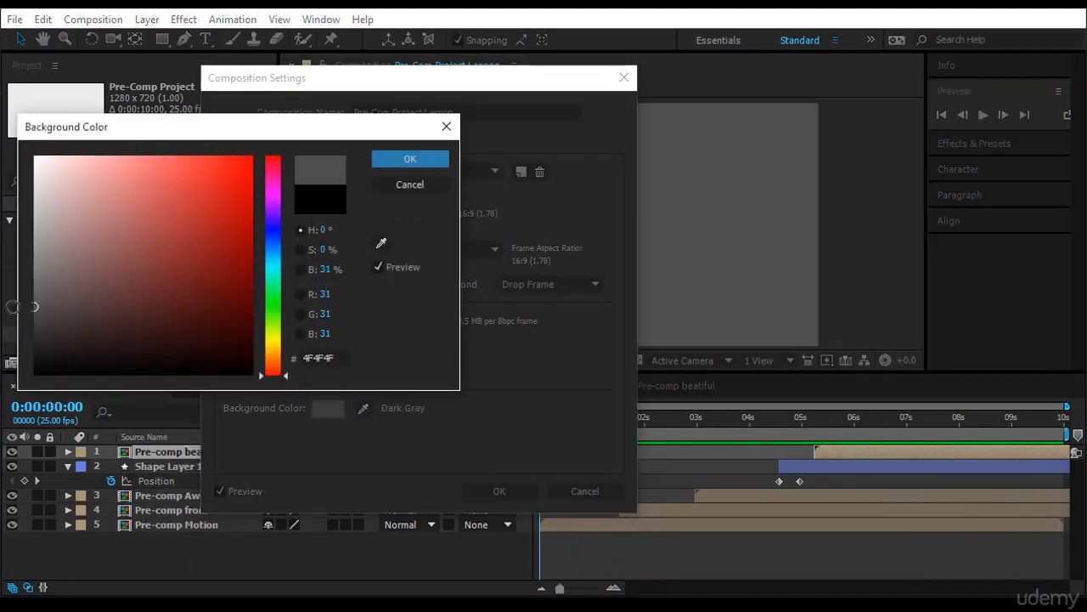
pyautogui.click(402, 161)
pyautogui.click(497, 491)
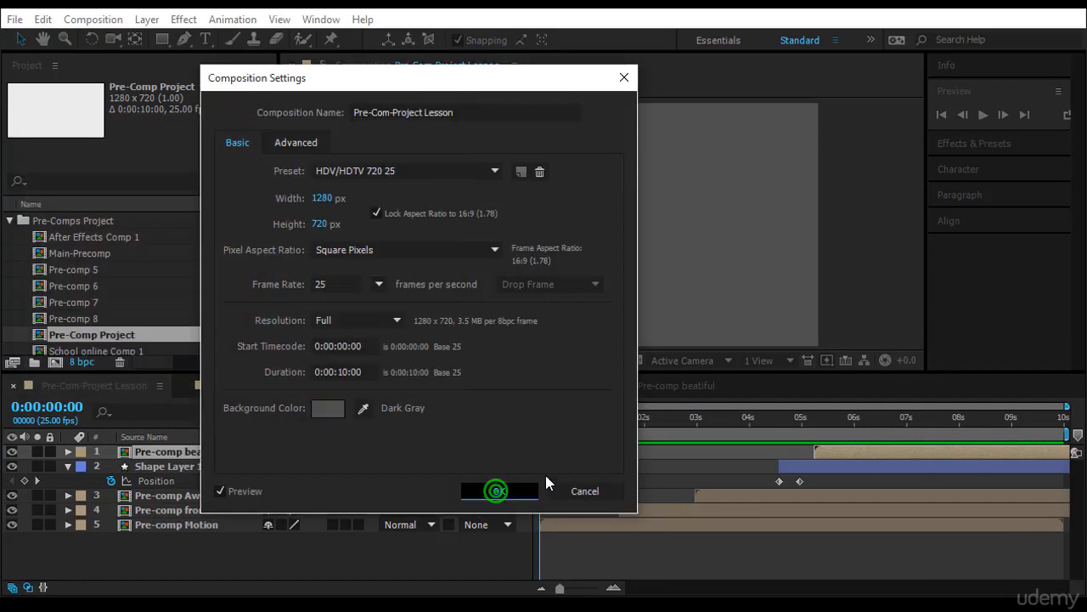
# Step: Change the fill of the Shape Layer 1 rectangle to a gray lighter than the background
pyautogui.moveTo(540, 418); pyautogui.dragTo(859, 450)
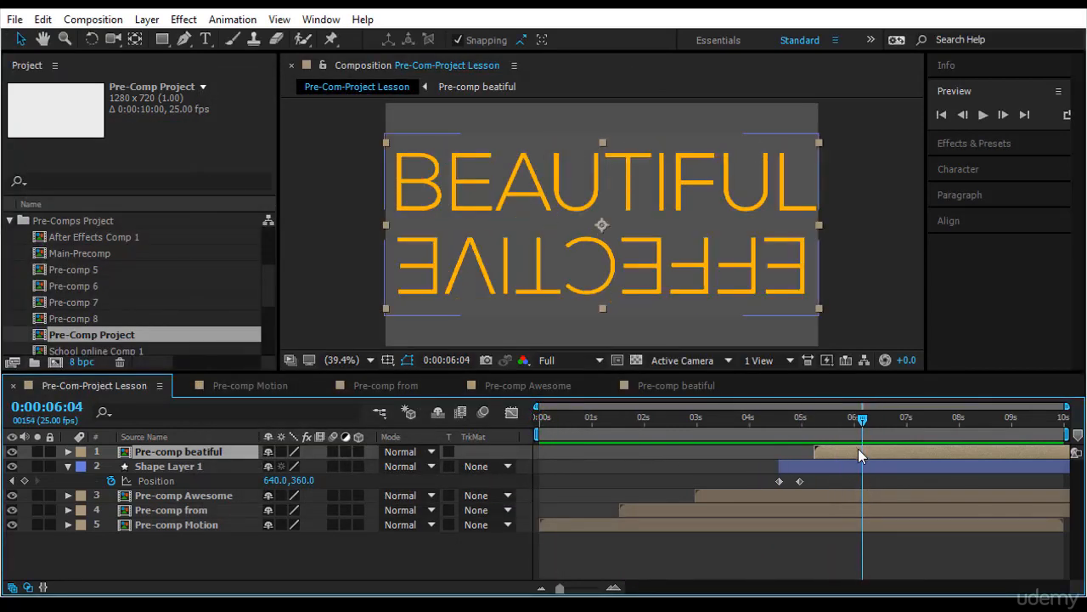
pyautogui.click(199, 468)
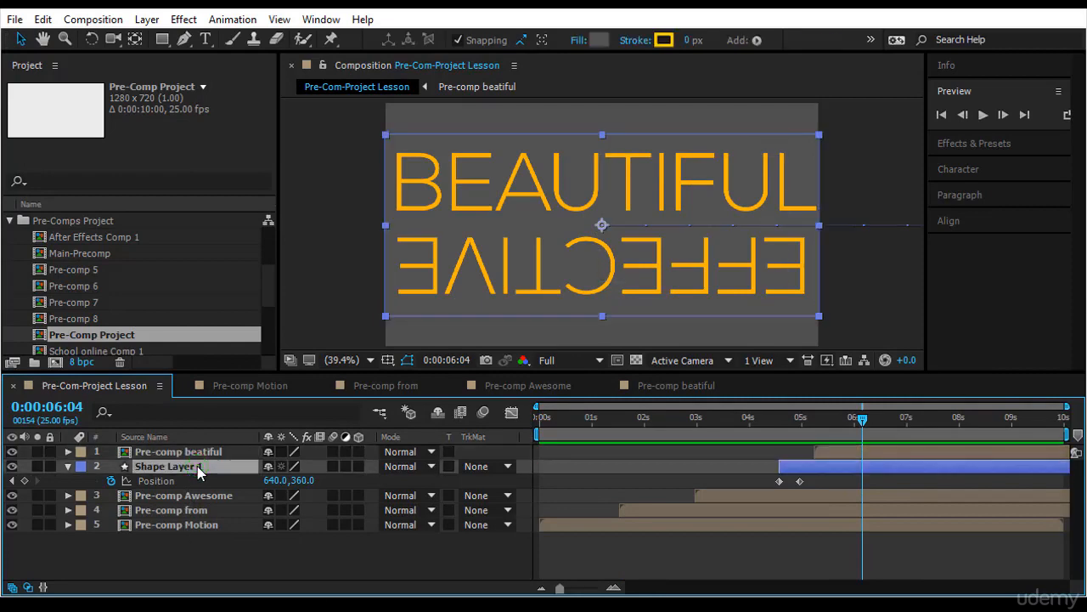
pyautogui.click(601, 41)
pyautogui.moveTo(34, 303); pyautogui.dragTo(34, 281)
pyautogui.click(384, 159)
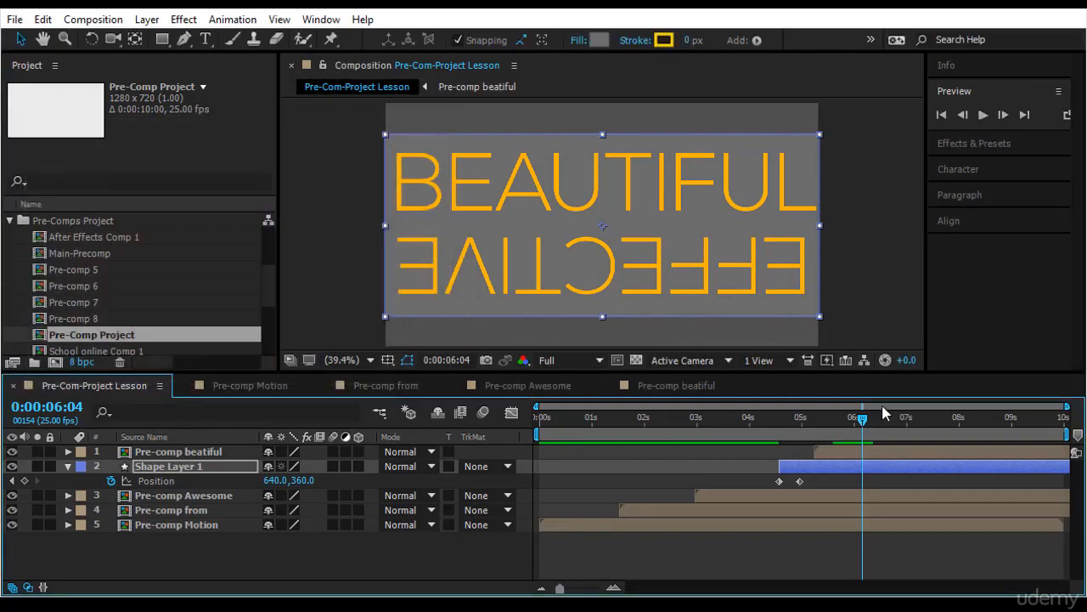
# Step: Preview the main composition from the start and scrub through to the rectangle's entrance
pyautogui.moveTo(861, 417); pyautogui.dragTo(540, 417)
pyautogui.click(983, 114)
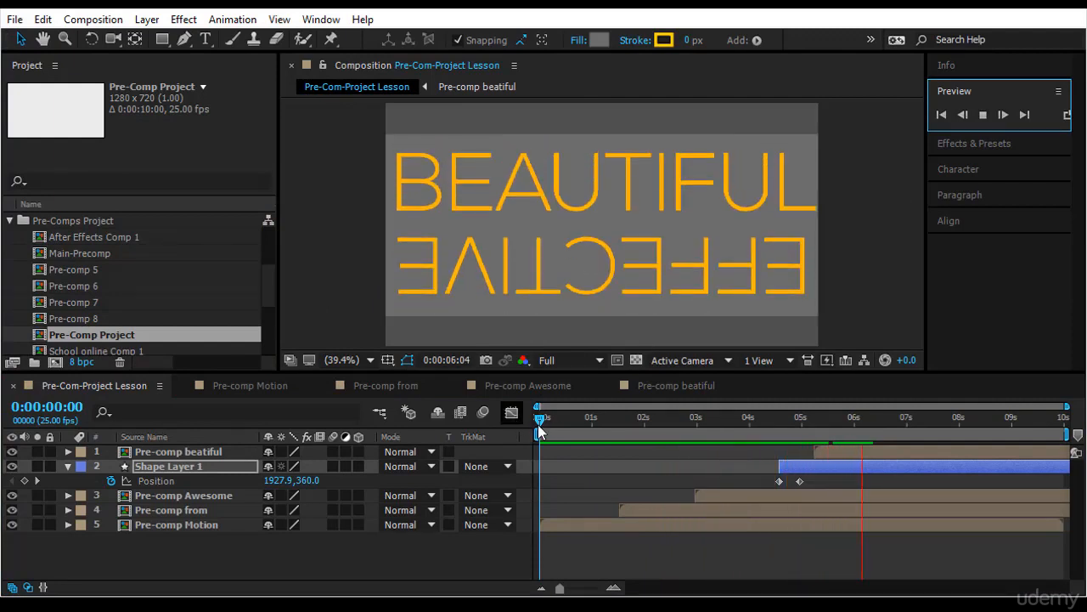
pyautogui.moveTo(539, 422); pyautogui.dragTo(813, 474)
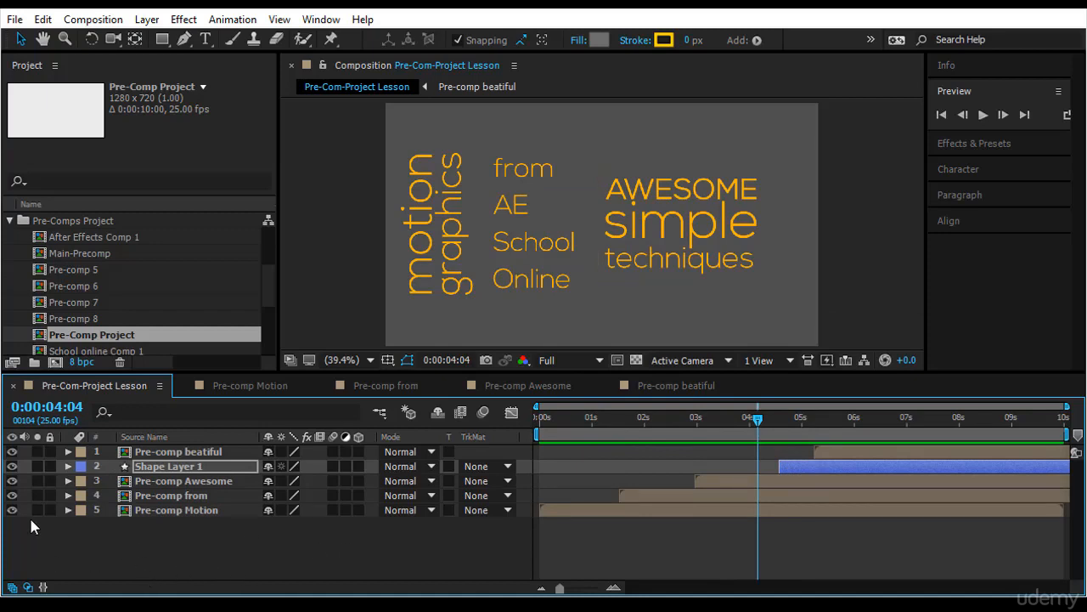
# Step: Open Pre-comp beatiful and scrub through the animation of its two words
pyautogui.click(170, 451)
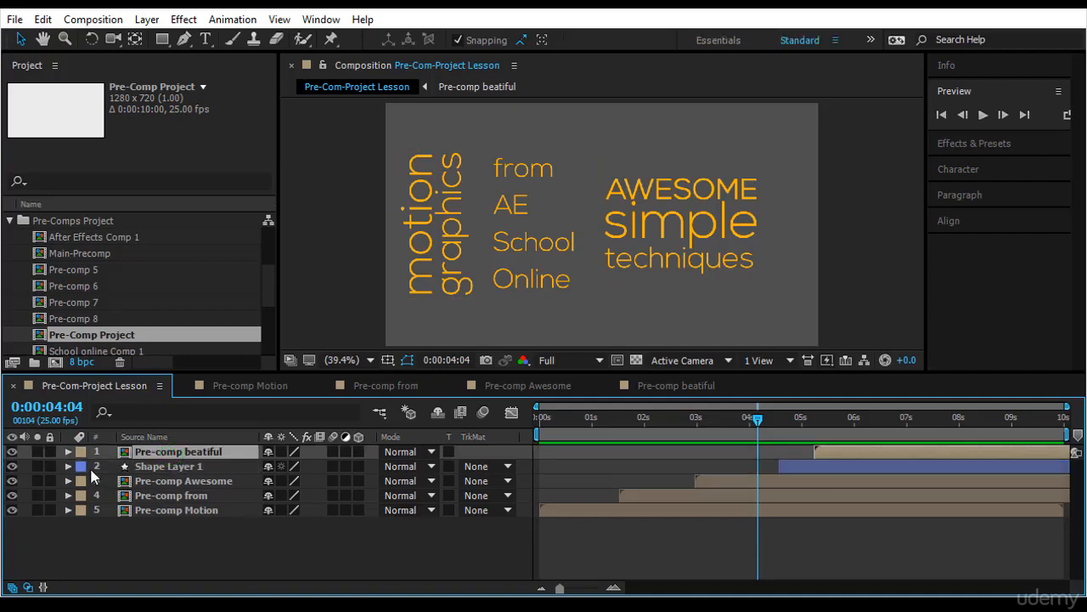
pyautogui.doubleClick(187, 453)
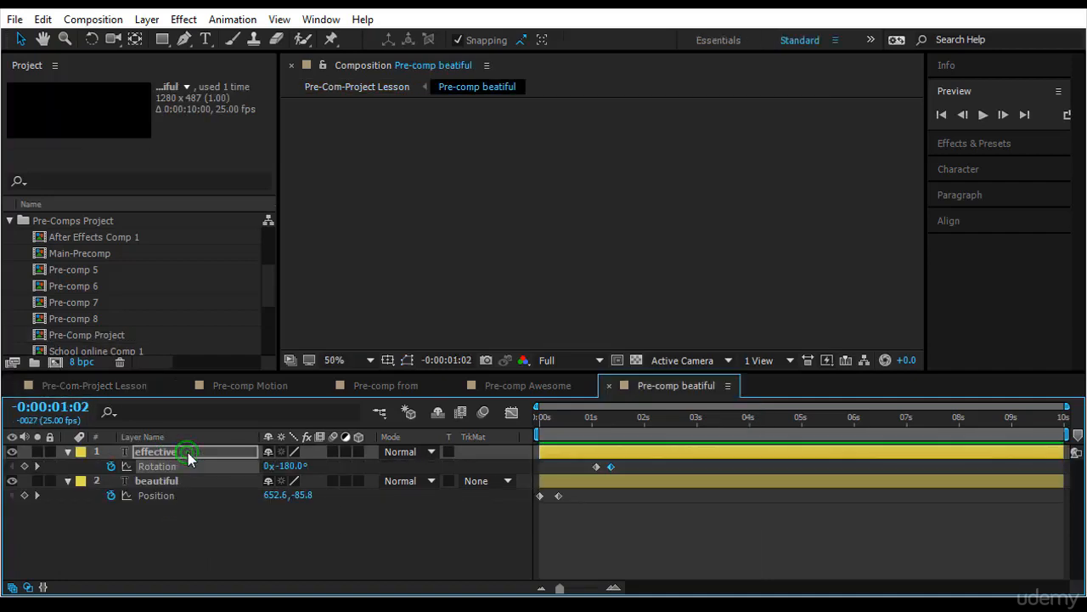
pyautogui.moveTo(540, 419); pyautogui.dragTo(464, 440)
pyautogui.moveTo(613, 418); pyautogui.dragTo(630, 418)
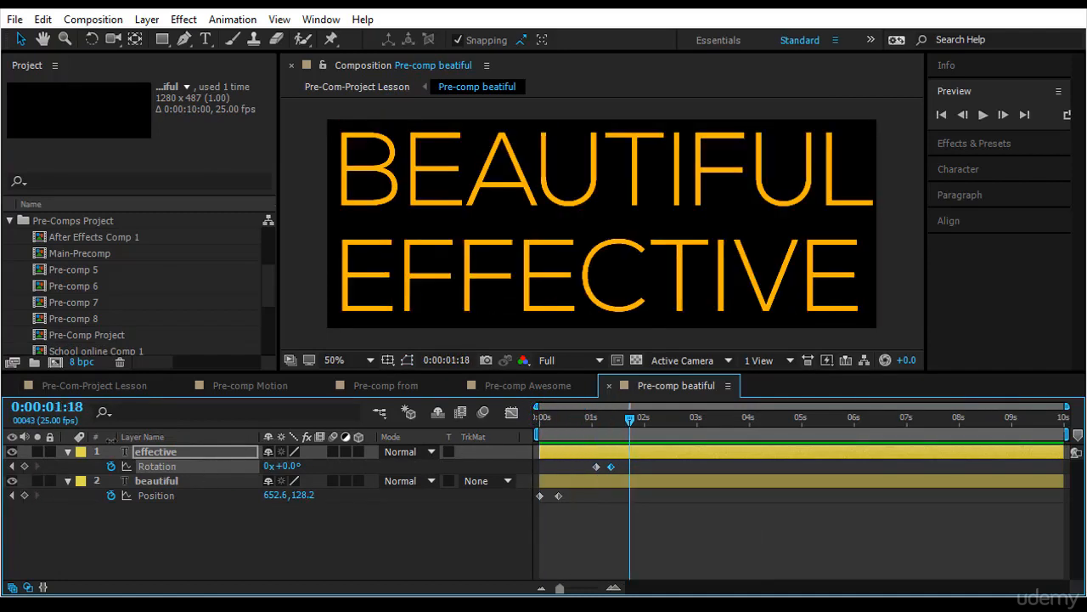
# Step: Return to Pre-Com-Project Lesson, open Pre-comp Motion and scrub through its animation
pyautogui.click(100, 387)
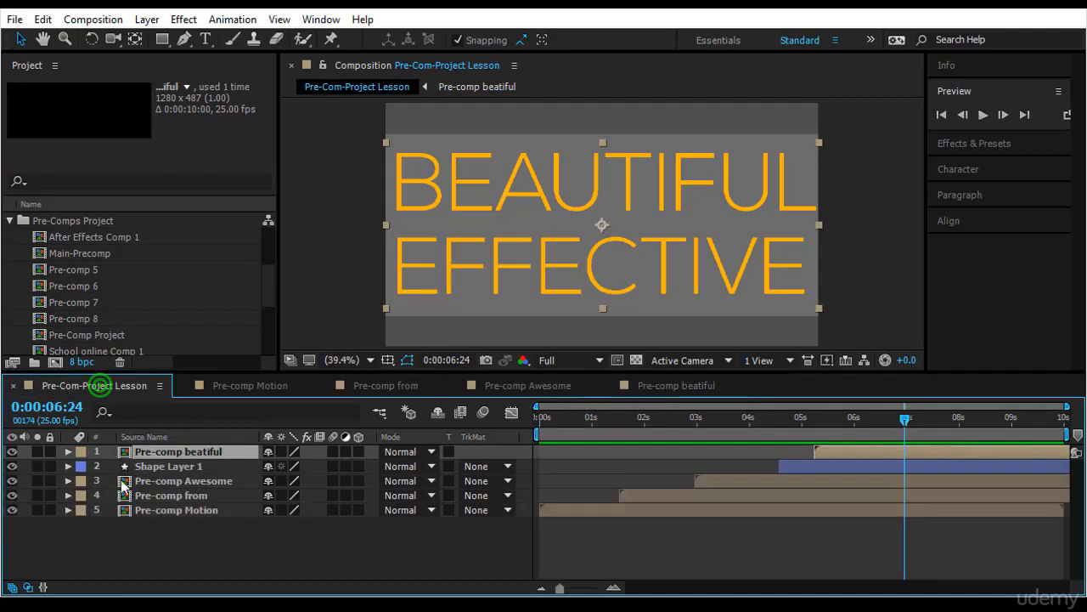
pyautogui.click(154, 509)
pyautogui.doubleClick(154, 509)
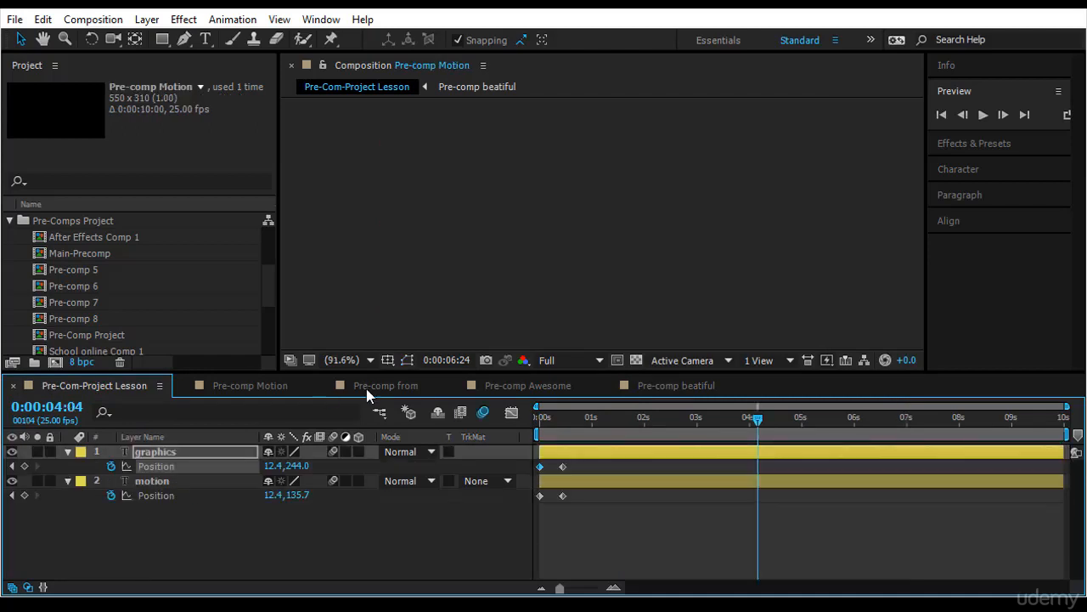
pyautogui.moveTo(902, 423); pyautogui.dragTo(744, 419)
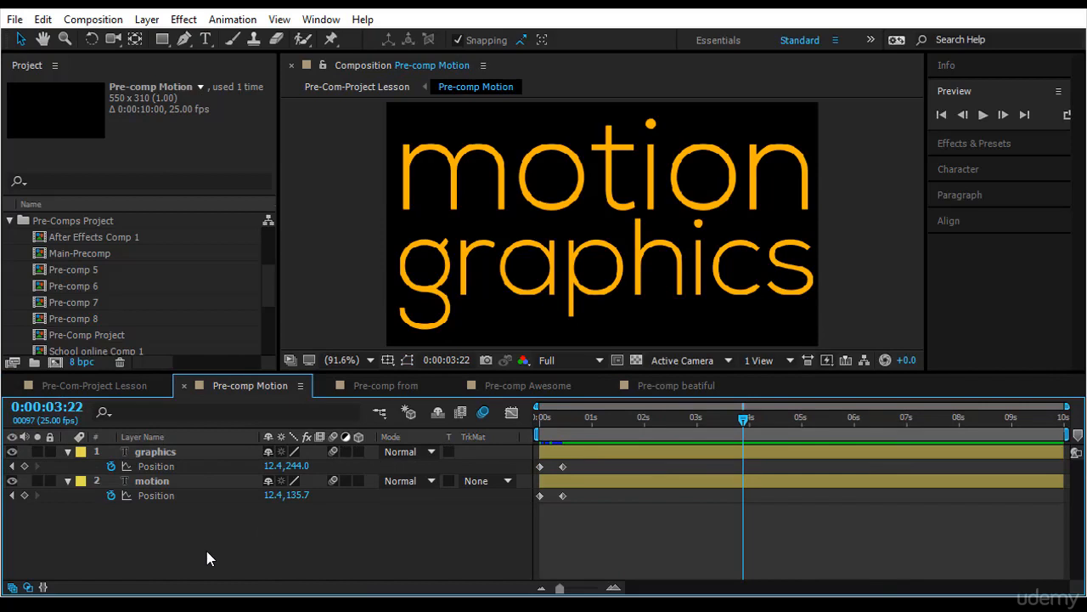